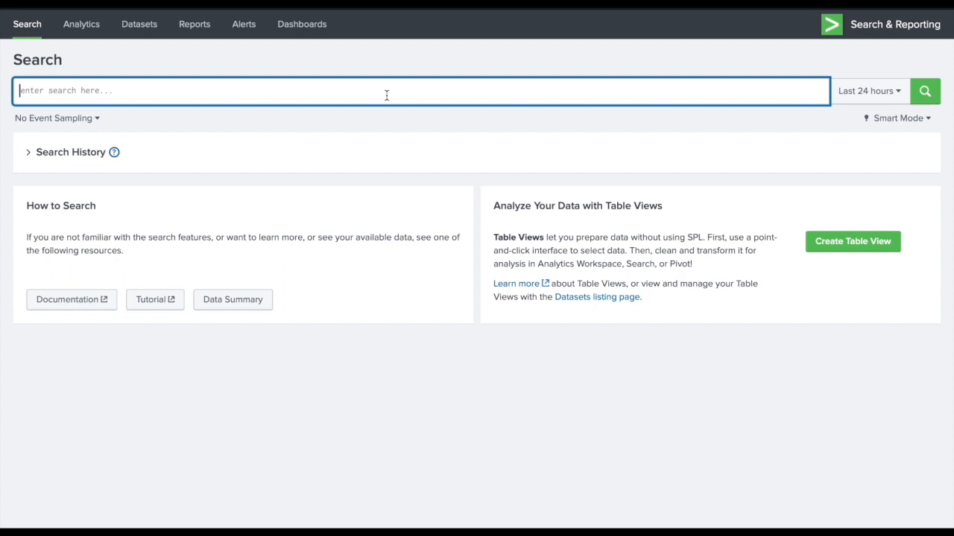
Switch to the desktop and open Lookupdemo.csv from the SplunkLookup folder.
key("super+Tab")
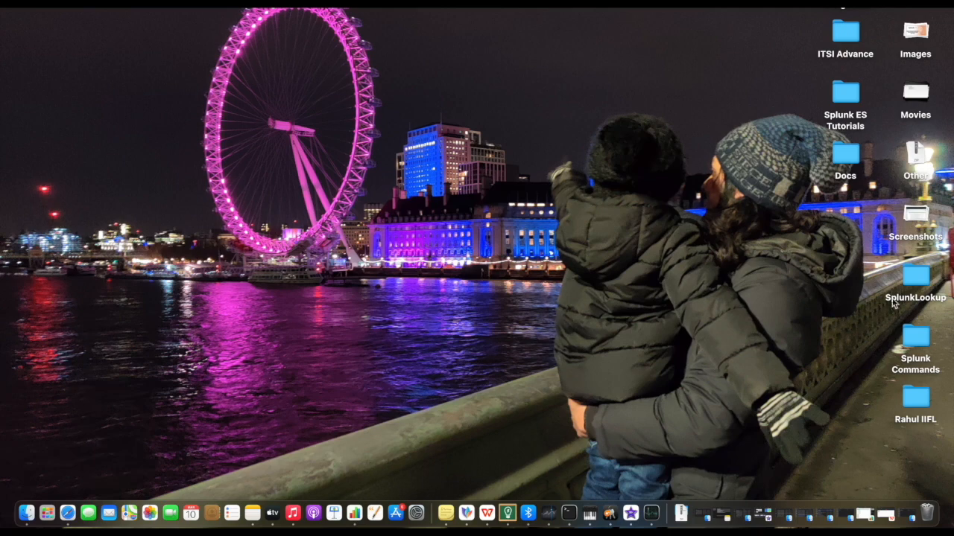
double_click(915, 276)
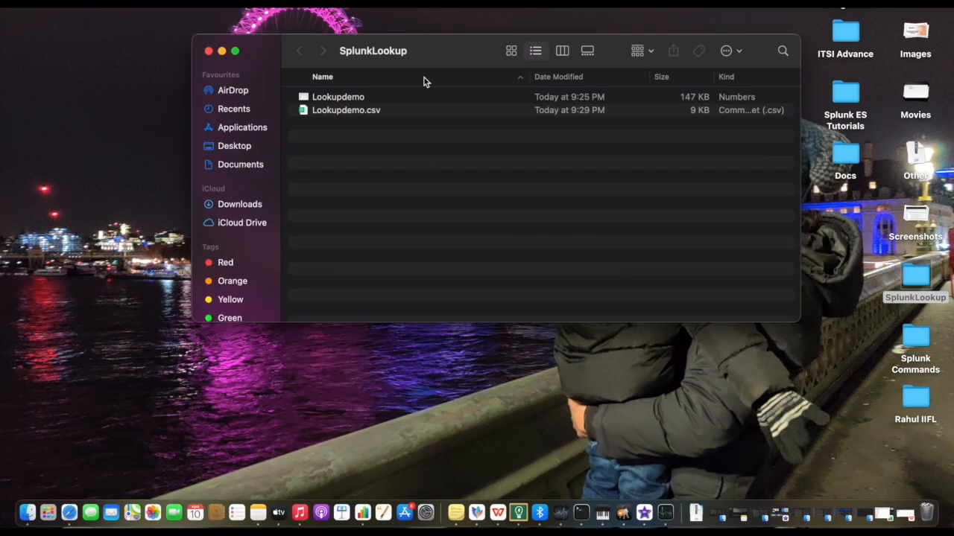
double_click(339, 111)
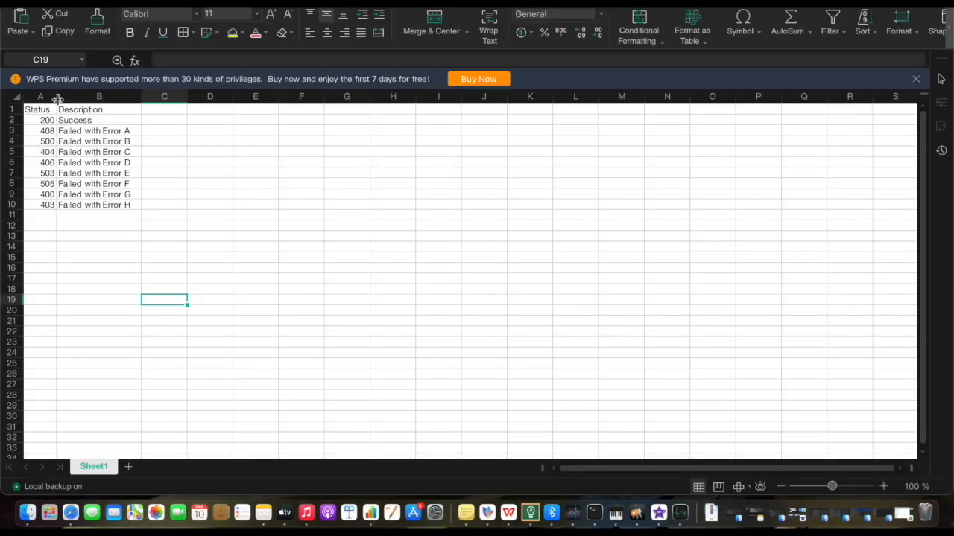
Examine the Status and Description headers and the status codes with their descriptions in the CSV.
left_click(42, 111)
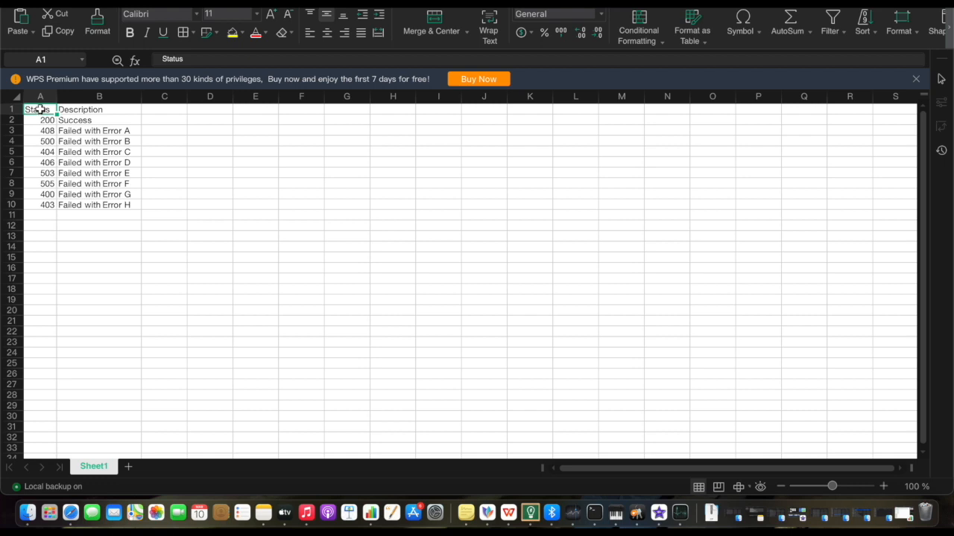
left_click(76, 109)
left_click(44, 119)
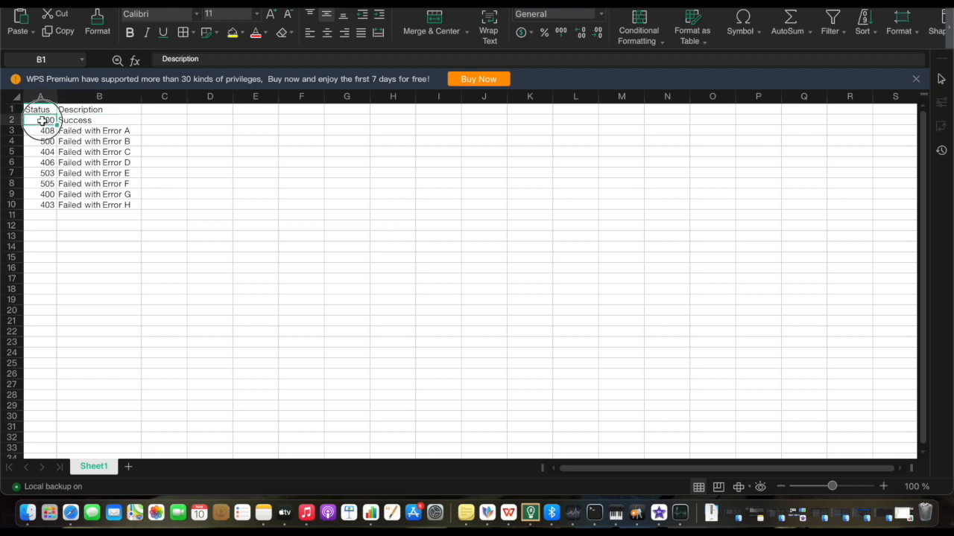
left_click(82, 110)
left_click_drag(84, 120, 87, 205)
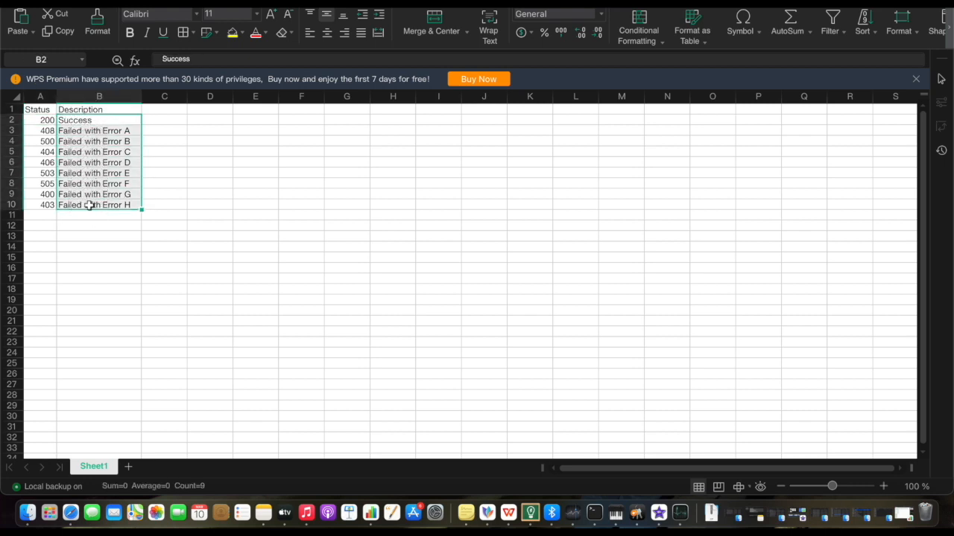
left_click(96, 124)
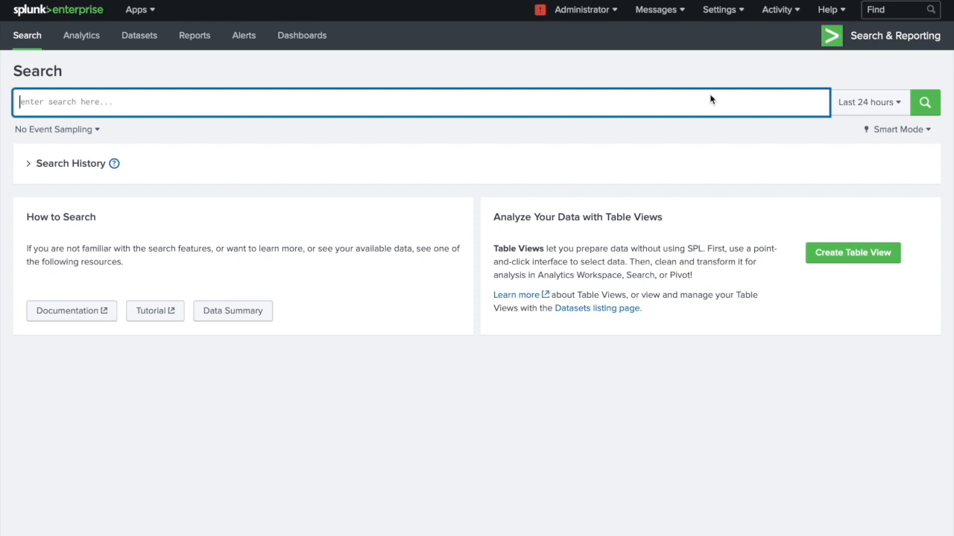
Switch to Splunk and run the search index="demo" over the last 24 hours.
type("index")
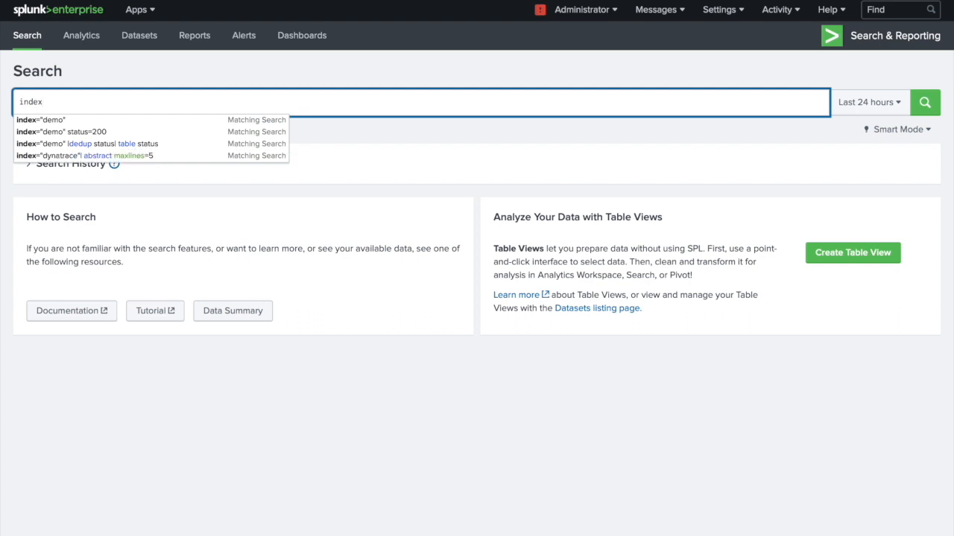
key("Down")
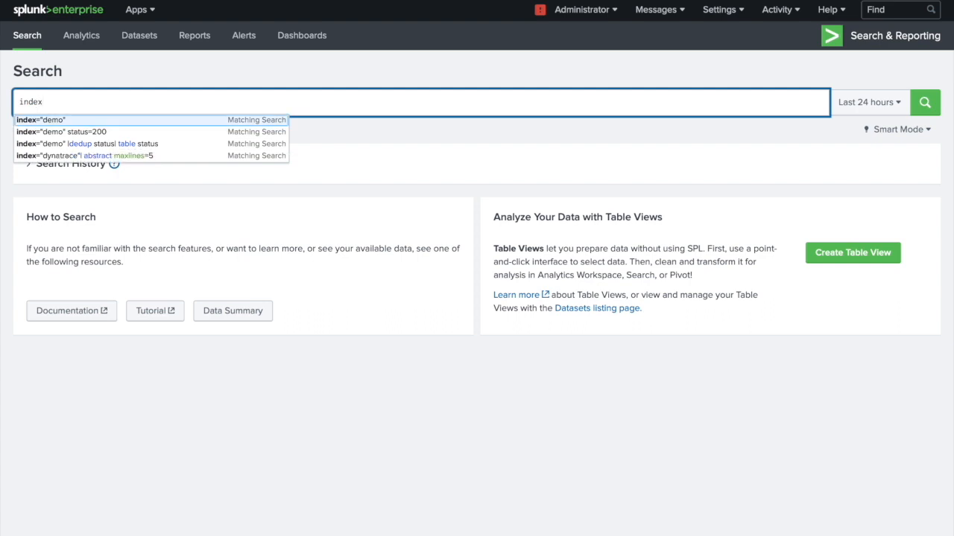
key("Return")
left_click(924, 102)
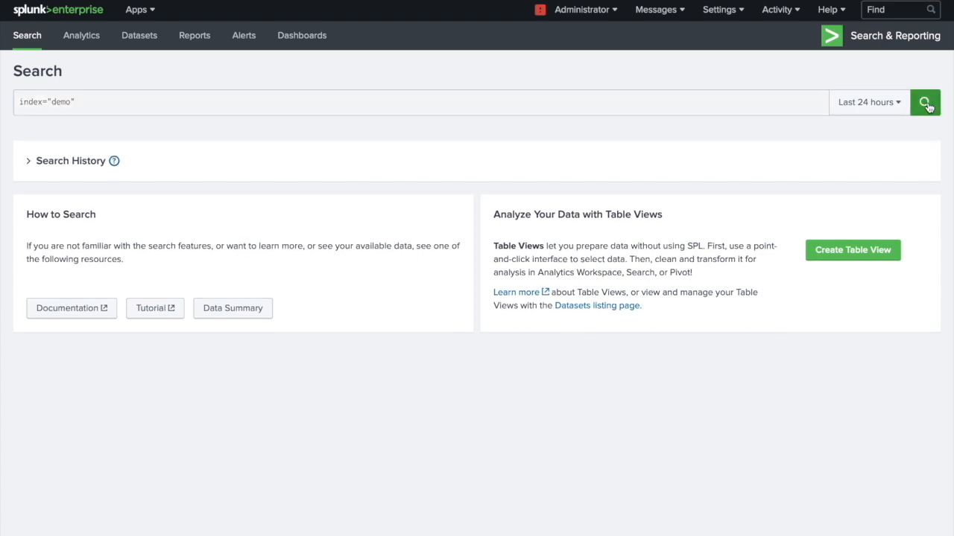
Change the query to index="demo" status=200 and run it over All time.
left_click(209, 102)
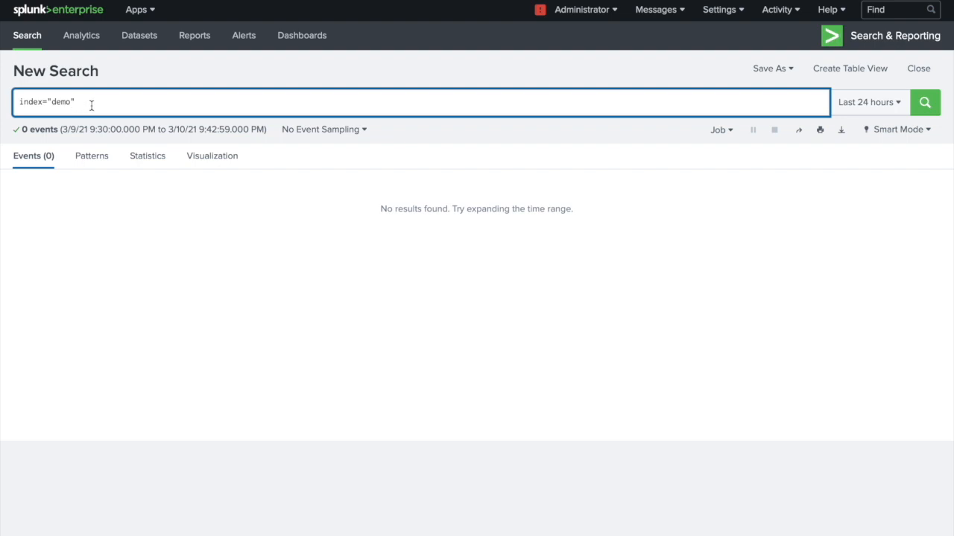
key("BackSpace")
key("BackSpace")
key("BackSpace")
key("BackSpace")
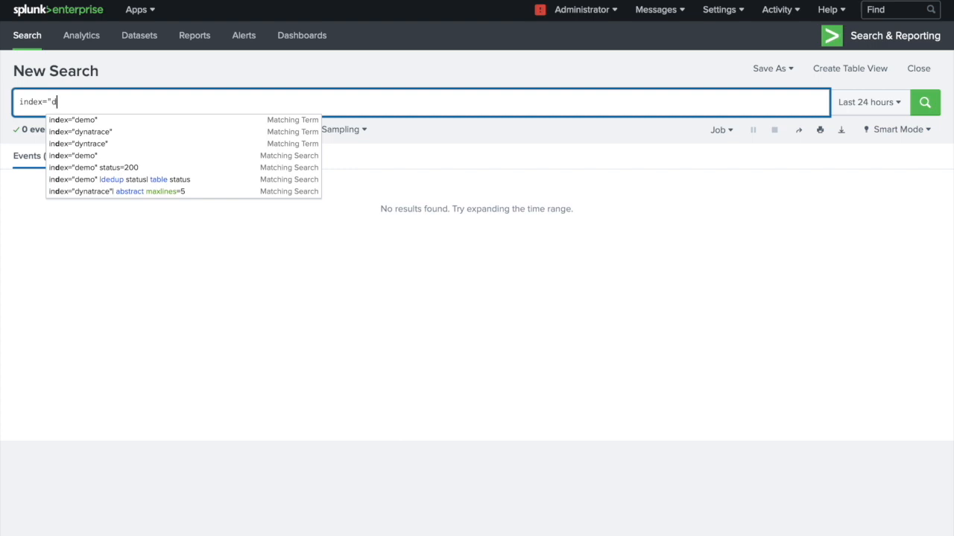
key("Down")
key("Down")
key("Down")
key("Down")
key("Down")
key("Return")
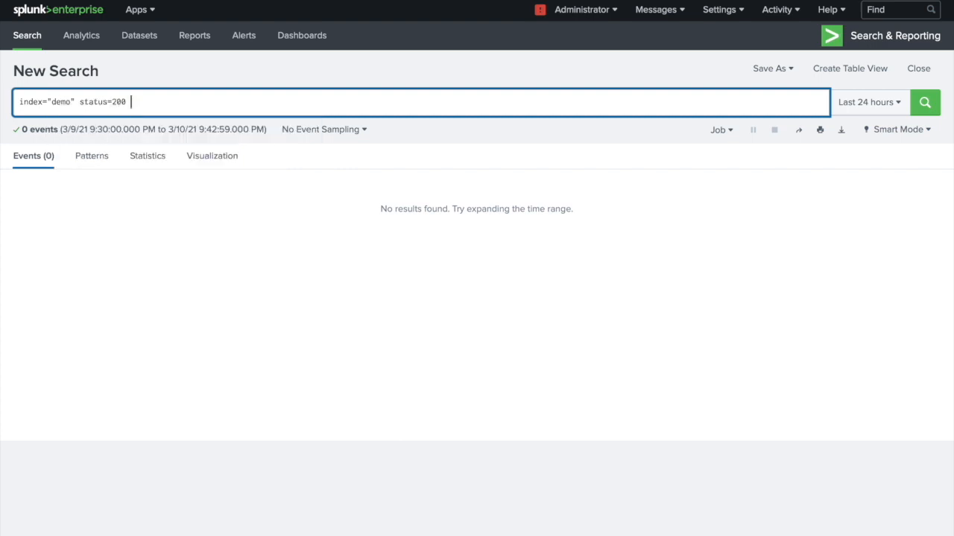
key("Return")
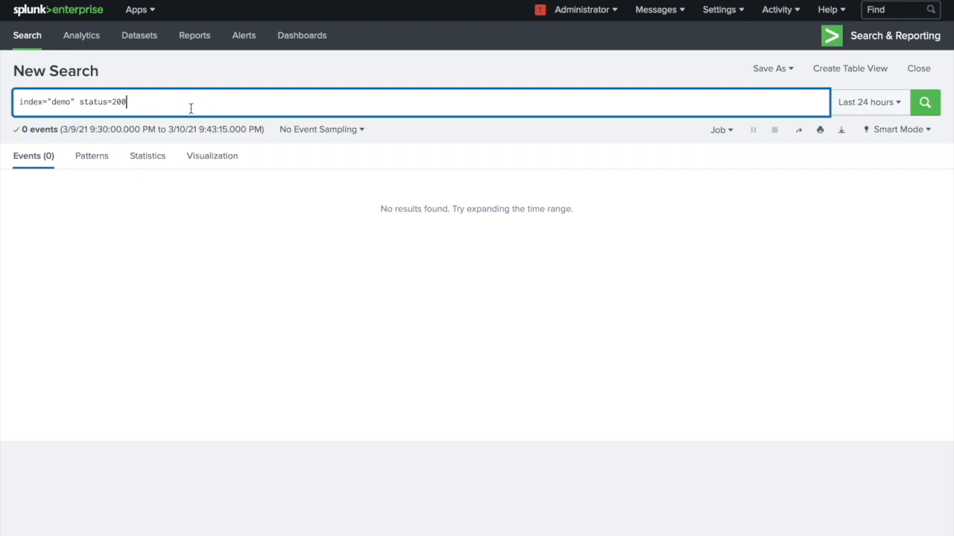
left_click(879, 102)
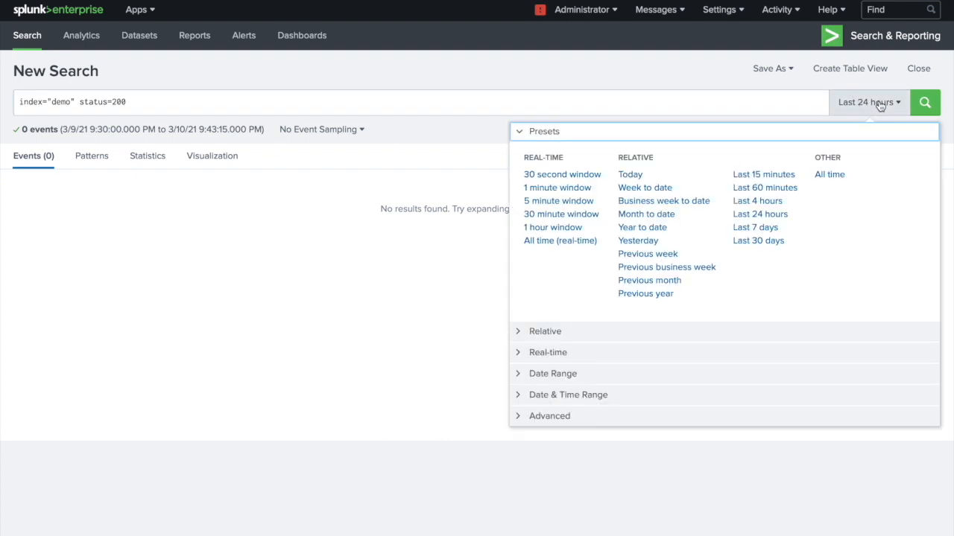
left_click(829, 176)
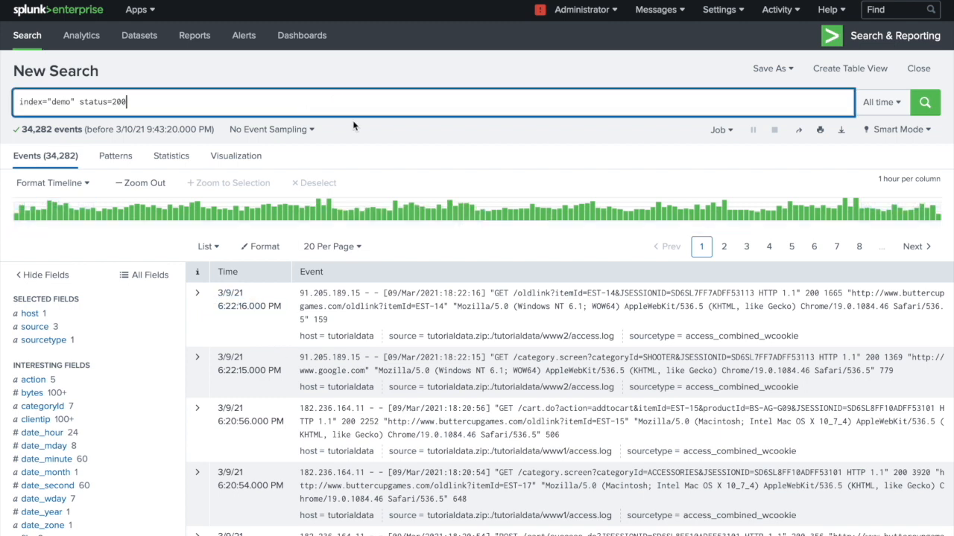
Compare the status field in the query with the Status column of the Lookupdemo.csv spreadsheet.
left_click(106, 103)
left_click_drag(105, 102, 79, 103)
left_click(567, 109)
double_click(94, 102)
left_click(146, 109)
key("super+Tab")
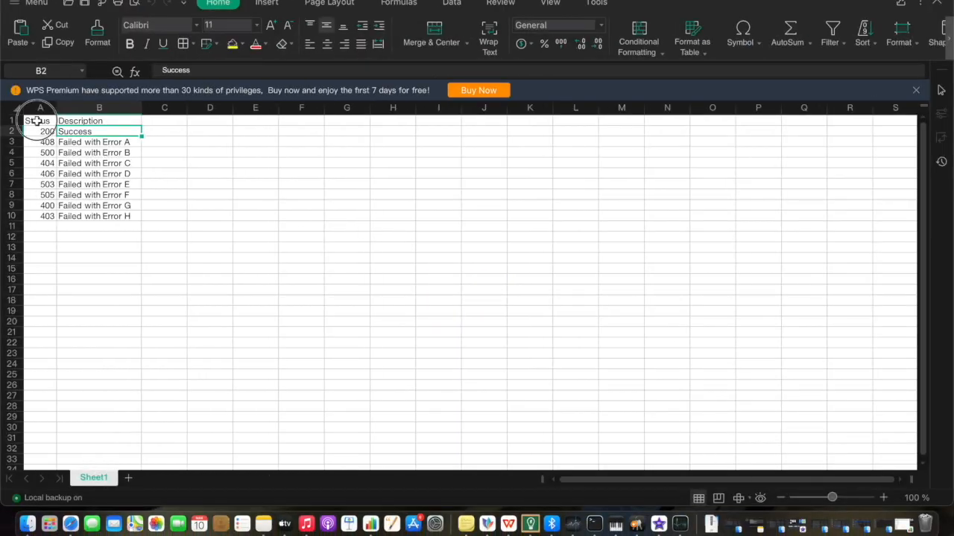
left_click(36, 120)
double_click(33, 121)
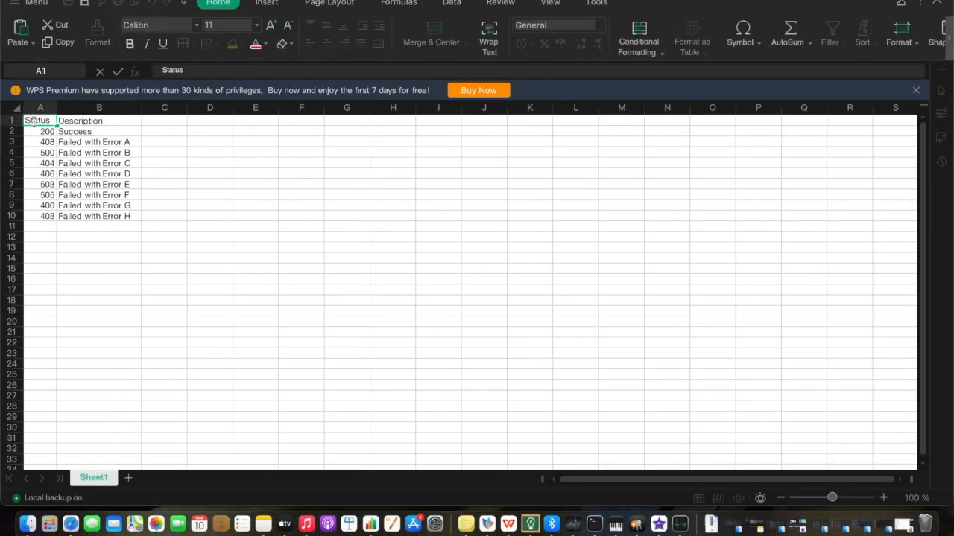
left_click(35, 135)
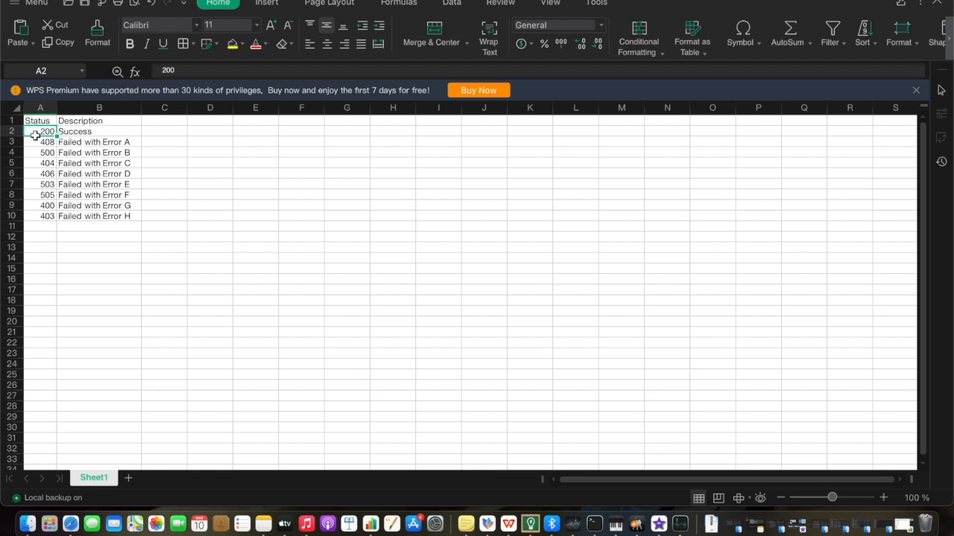
left_click(35, 122)
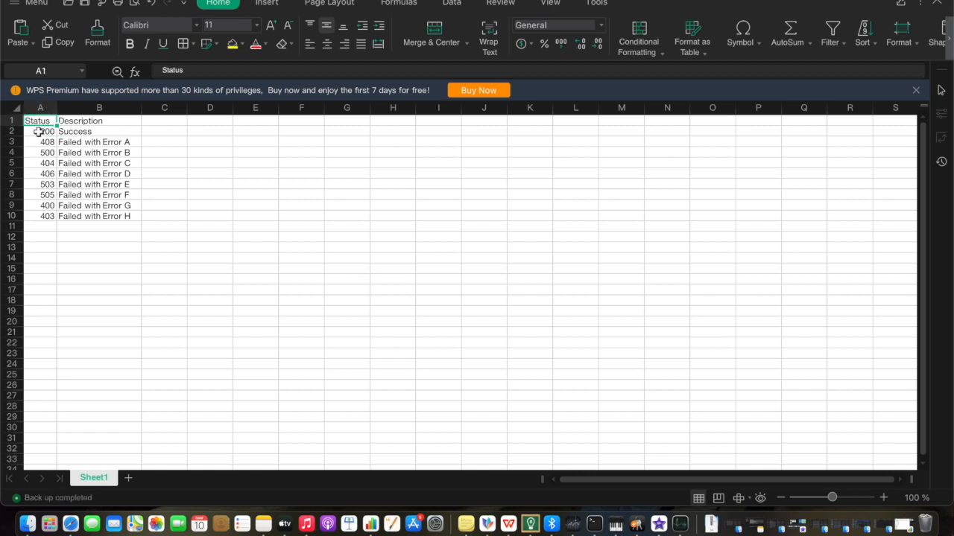
Return to Splunk and start adding a new lookup table file from the Lookups settings.
key("super+Tab")
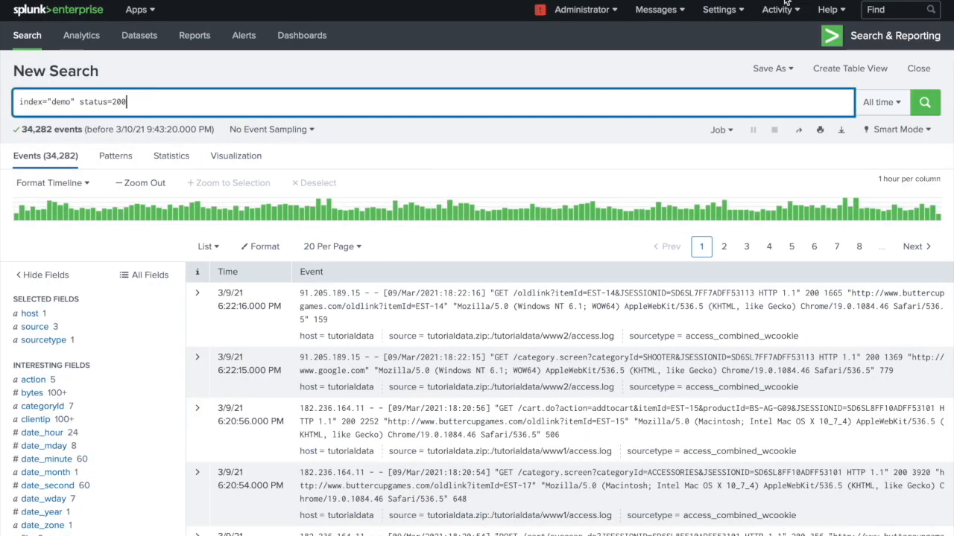
left_click(718, 10)
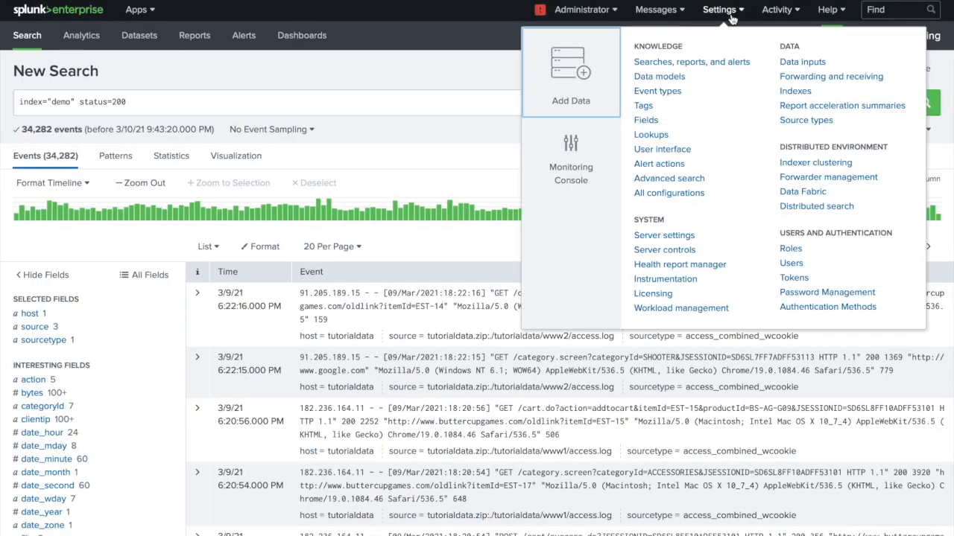
left_click(649, 135)
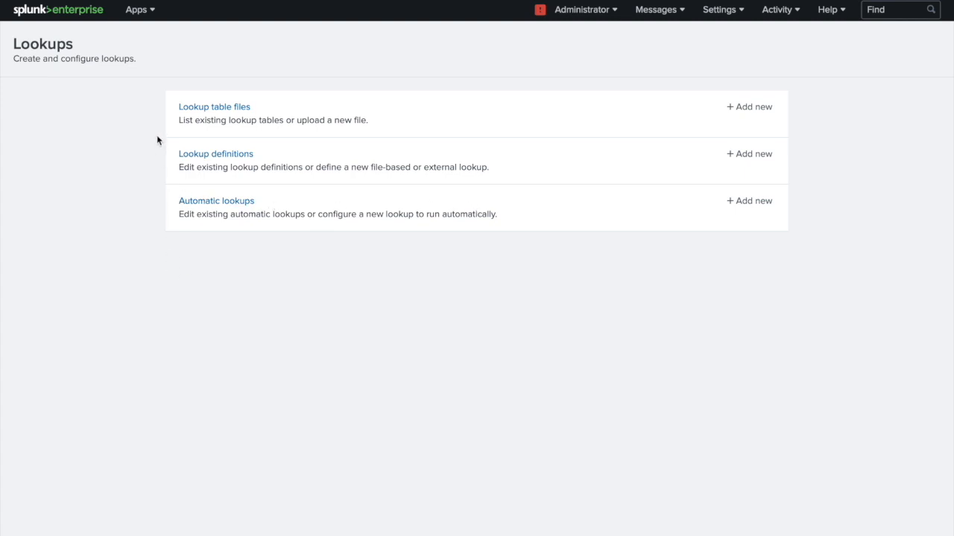
left_click(215, 110)
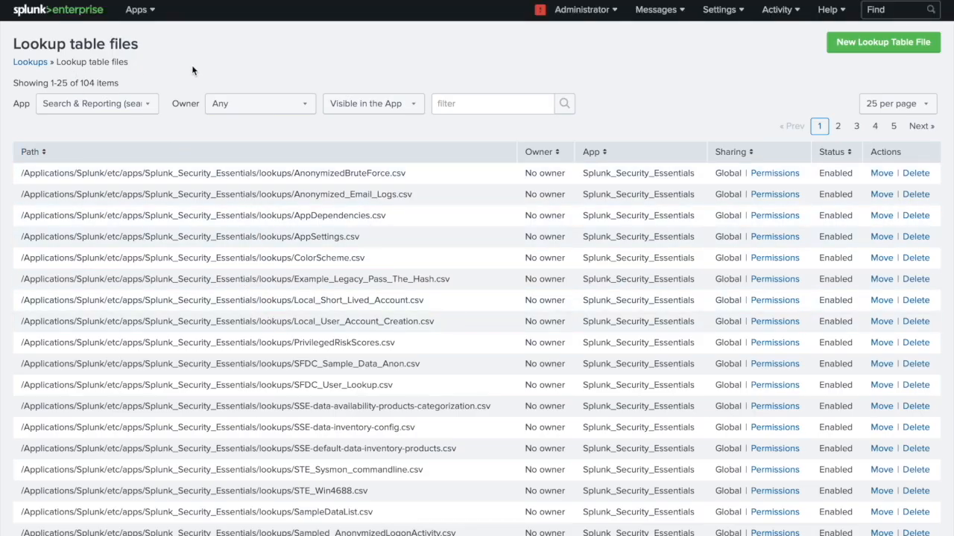
left_click(903, 47)
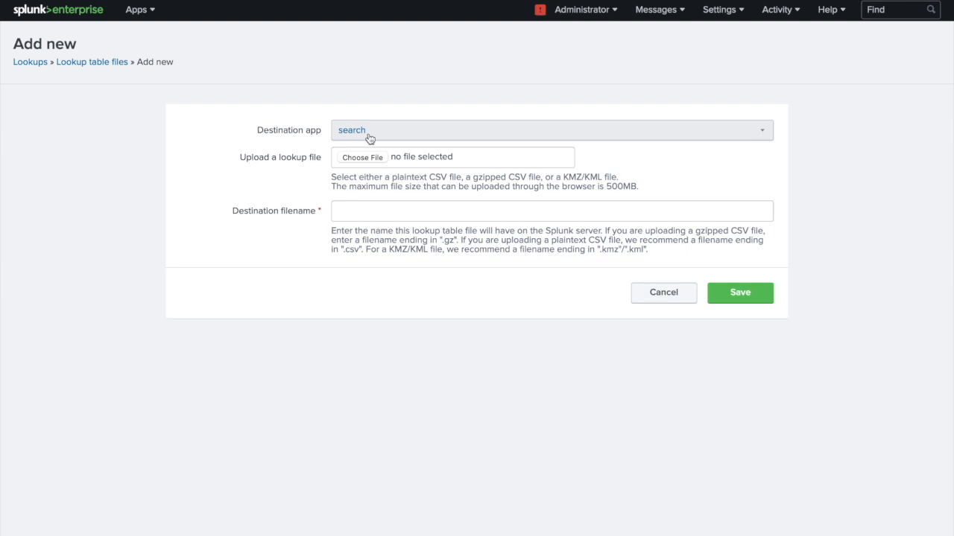
Choose search as the destination app for the new lookup table file.
left_click(400, 134)
left_click(240, 135)
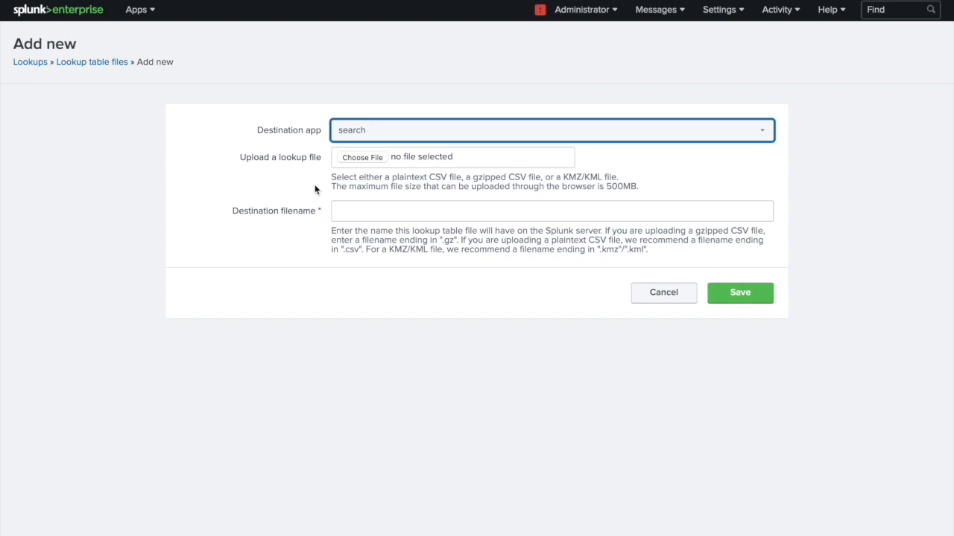
left_click(385, 128)
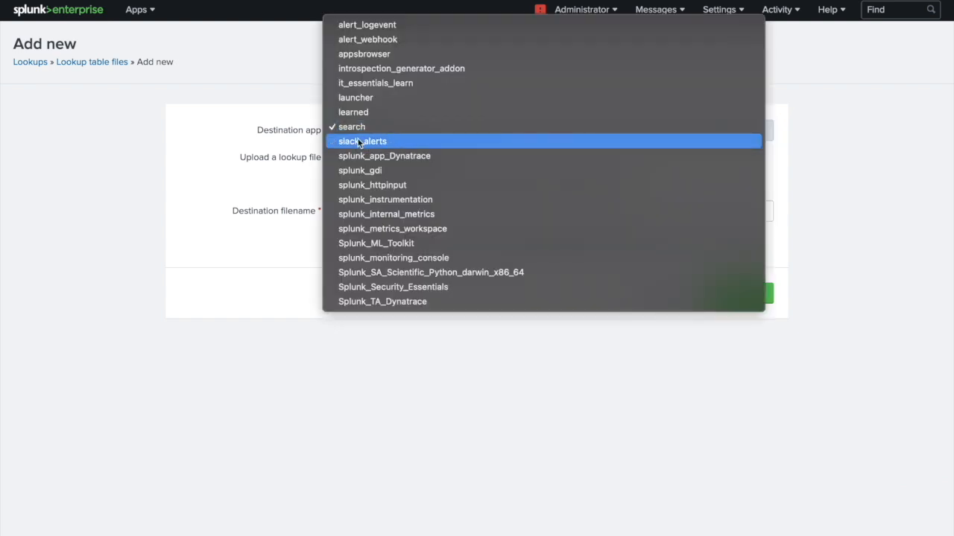
left_click(358, 124)
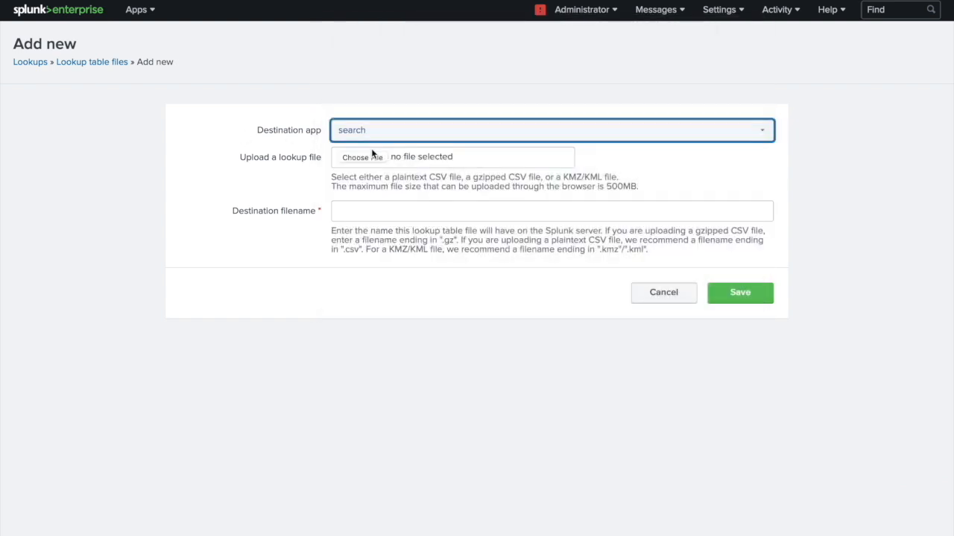
Select Lookupdemo.csv from the SplunkLookup folder on the Desktop as the lookup file for upload.
left_click(362, 157)
scroll(431, 267, "down", 10)
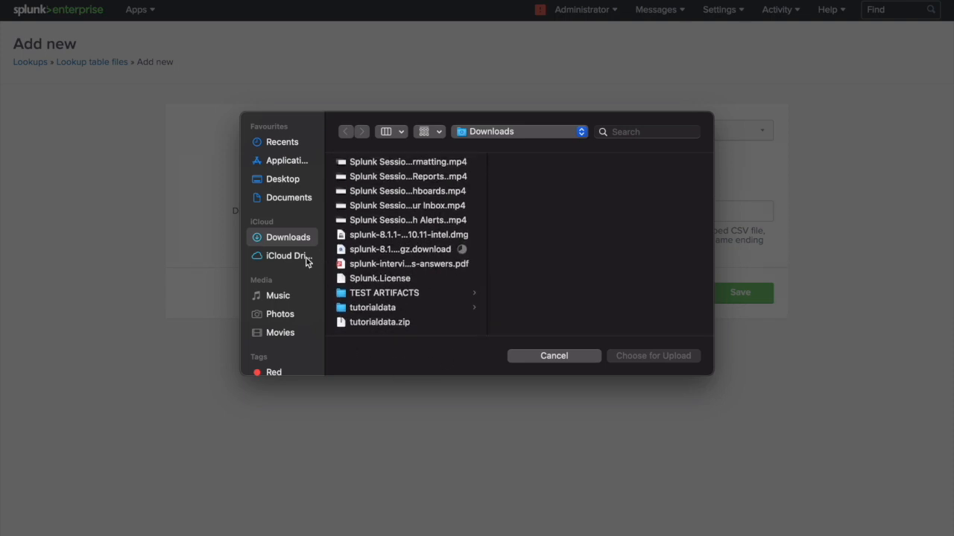
left_click(279, 181)
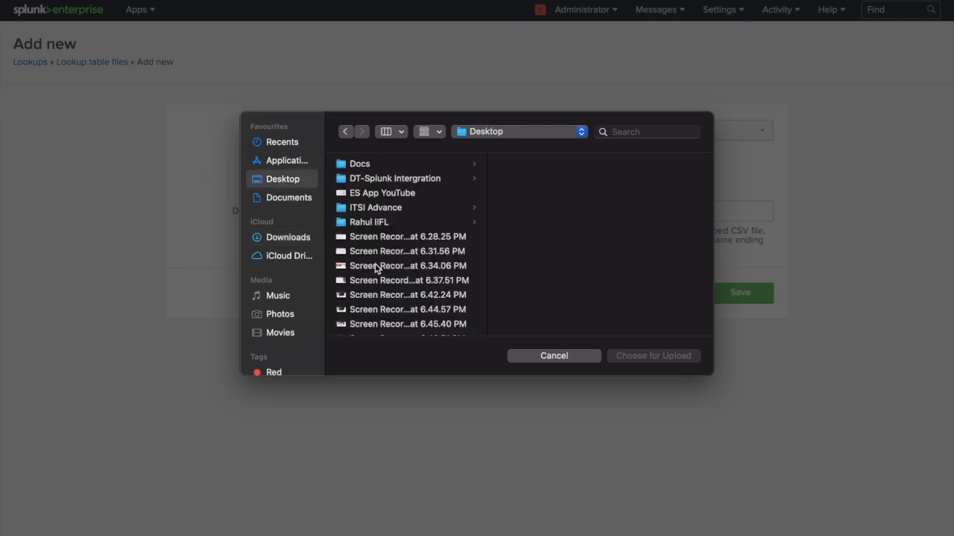
scroll(376, 268, "down", 10)
left_click(383, 322)
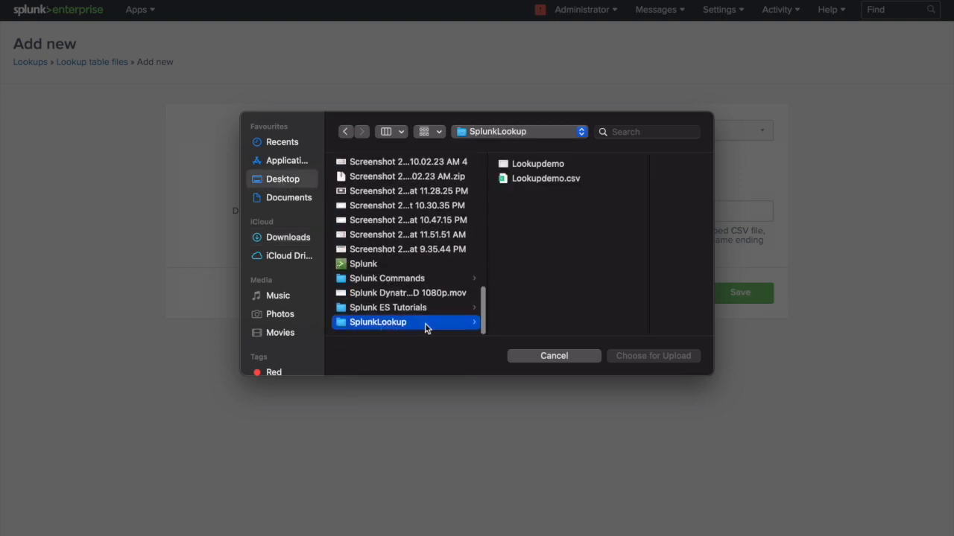
left_click(548, 183)
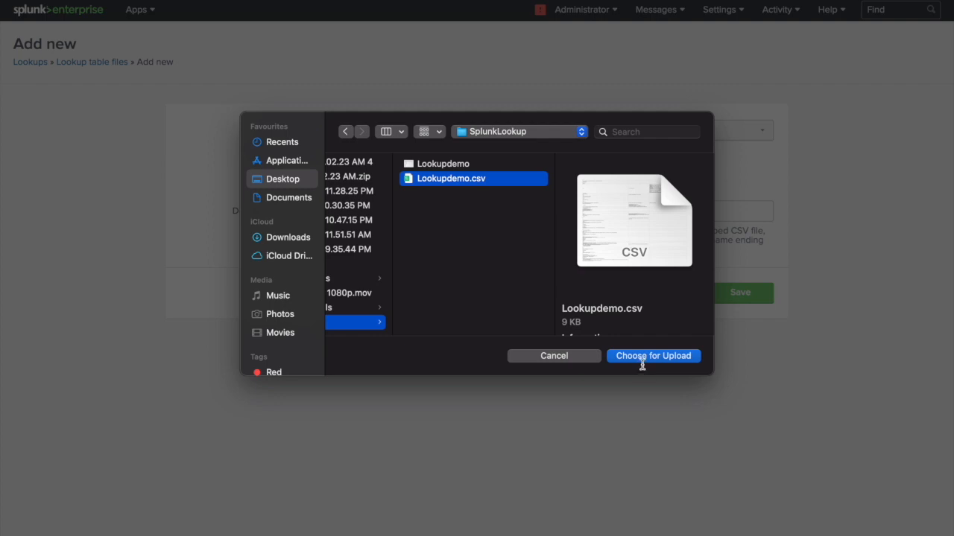
left_click(642, 357)
Set the destination filename to Lookupdemo.csv and save the new lookup table file.
left_click(368, 214)
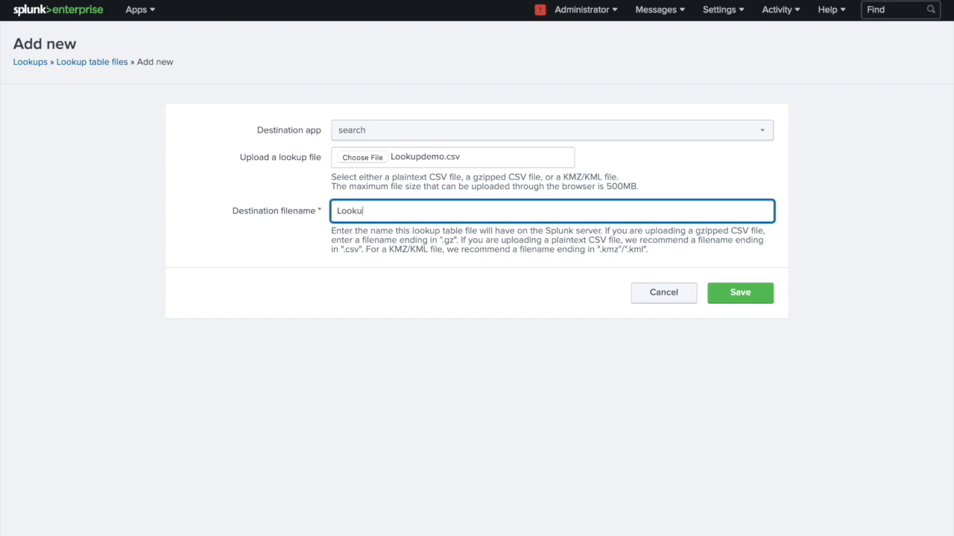
type("Looku")
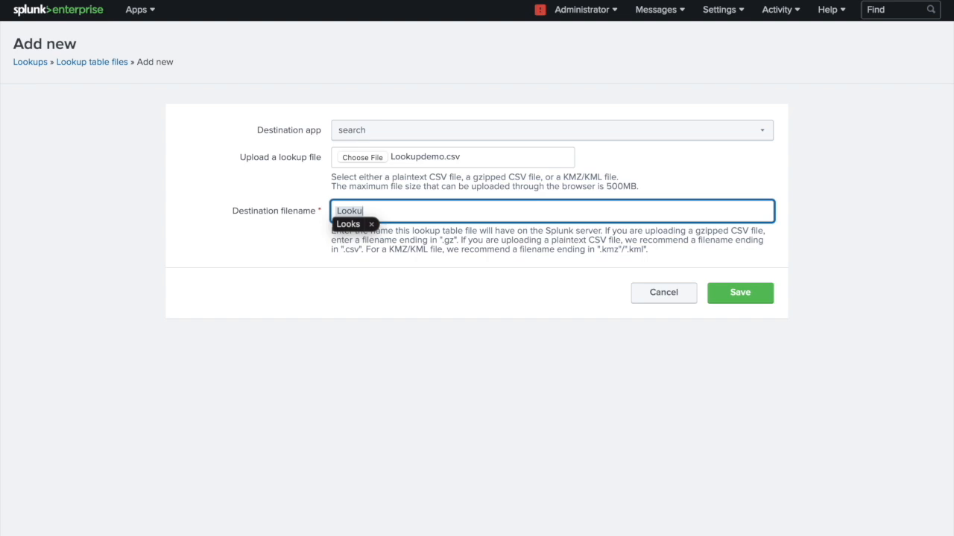
type("pdem")
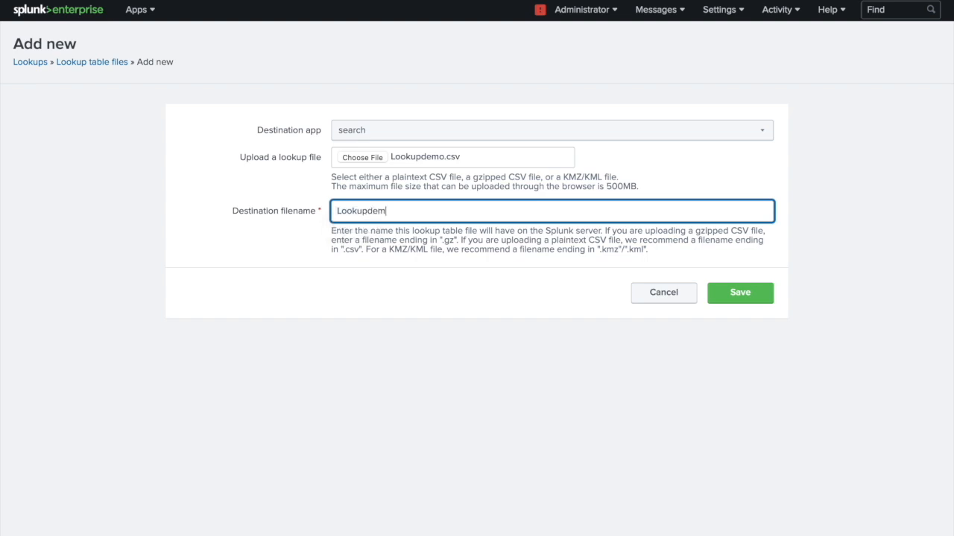
type("o.csv")
left_click(734, 297)
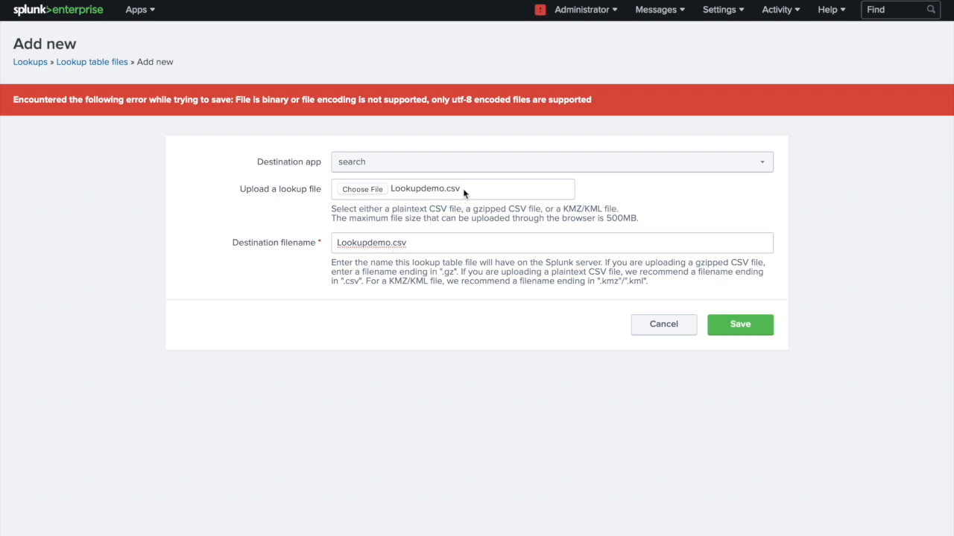
left_click(377, 190)
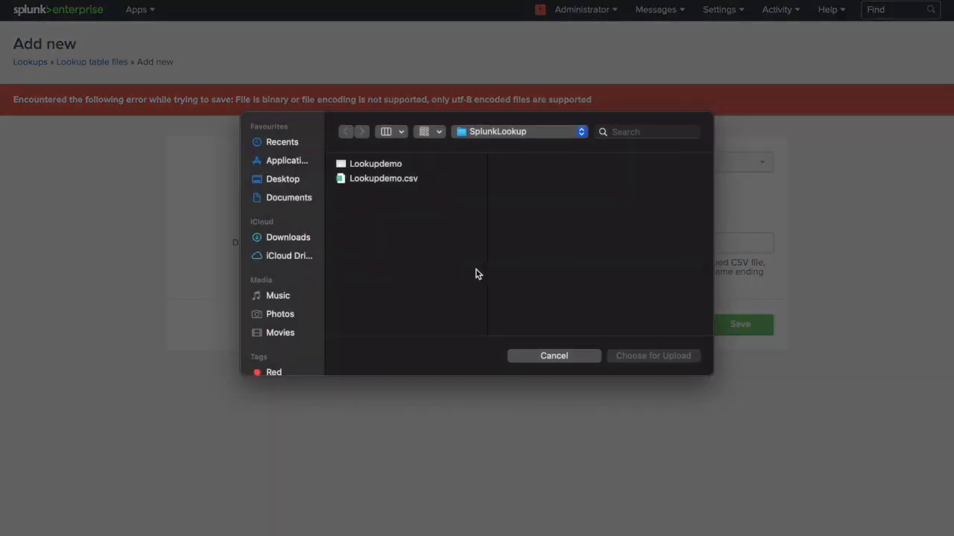
left_click(534, 356)
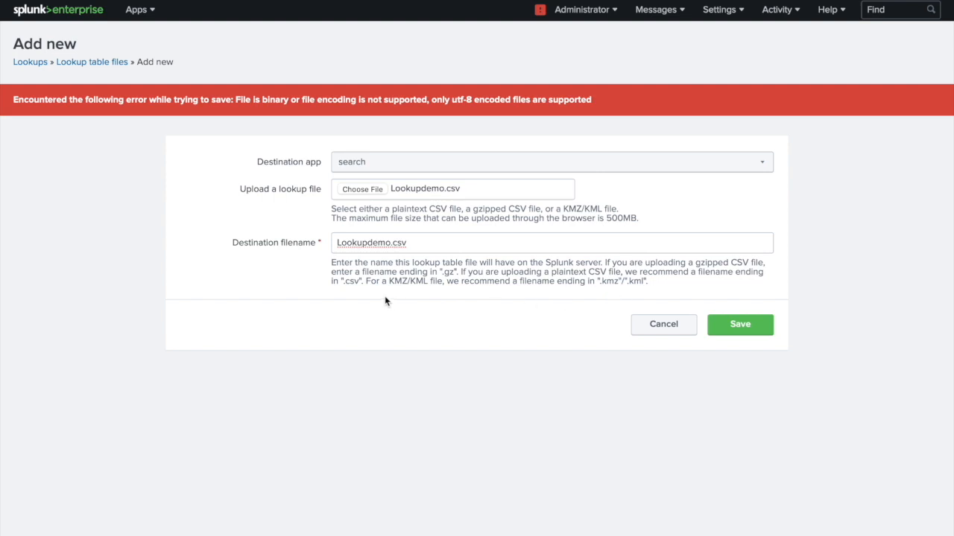
left_click(417, 246)
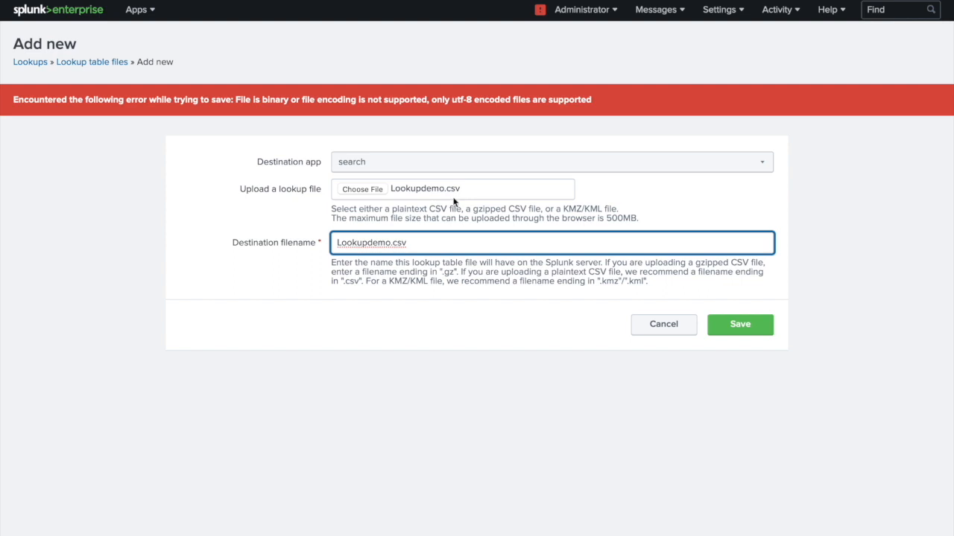
left_click(415, 188)
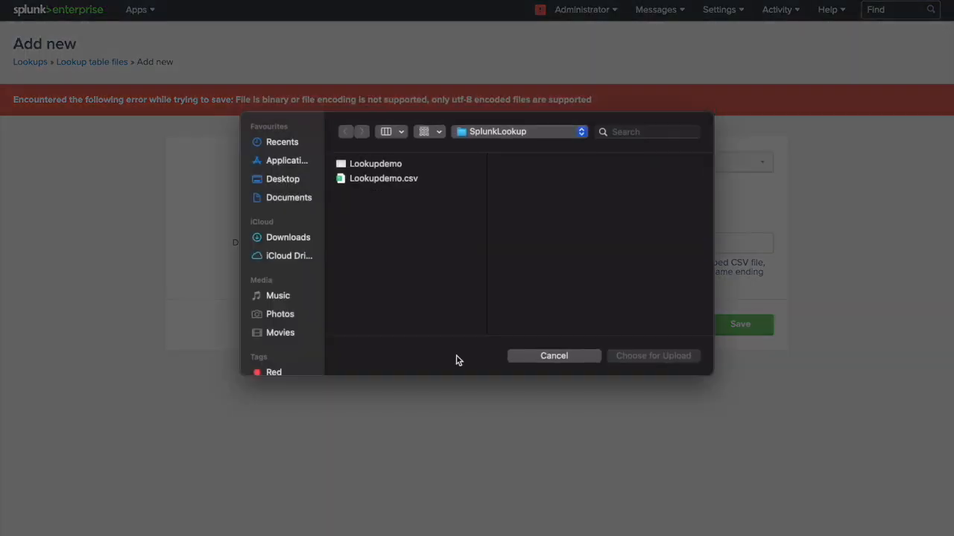
left_click(421, 181)
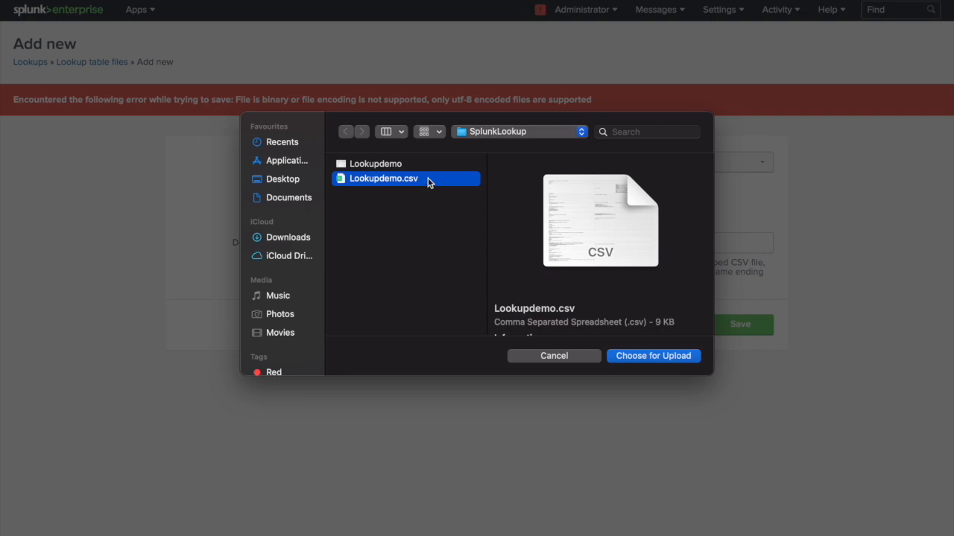
left_click(419, 183)
mouse_move(419, 182)
left_mouse_down()
mouse_move(373, 186)
mouse_move(413, 183)
left_mouse_up()
left_click(412, 165)
left_click(559, 355)
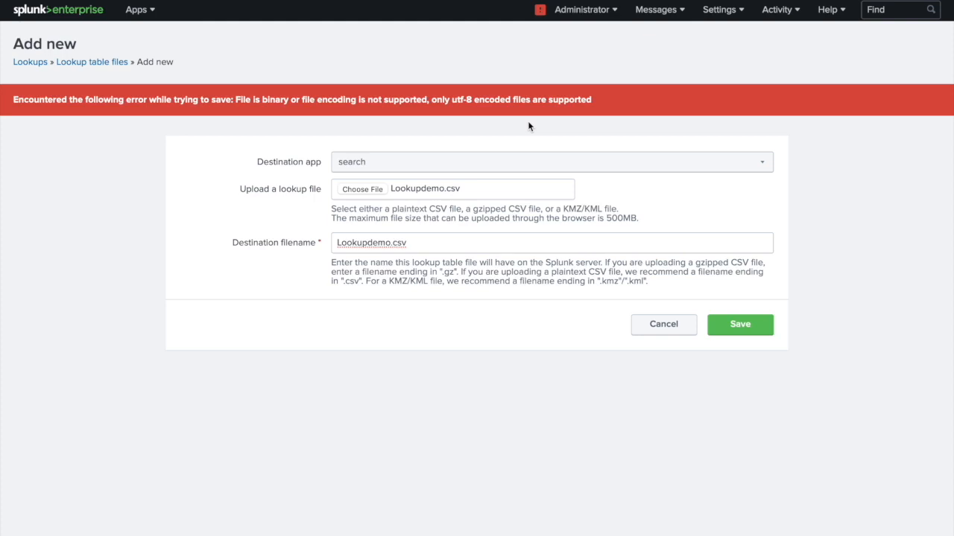
left_click(421, 245)
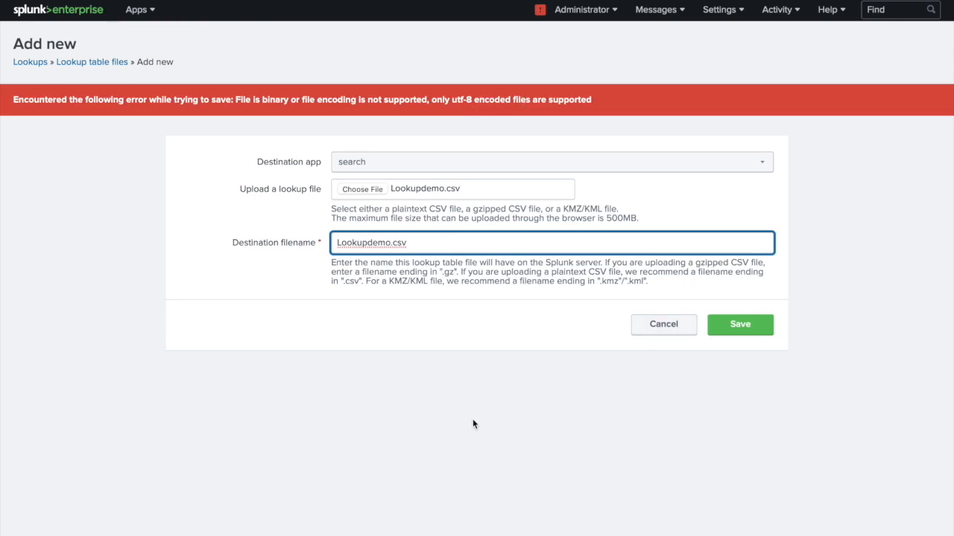
Switch to WPS Office and save the spreadsheet as Lookupdemo in CSV (Comma delimited) format, replacing the existing file and allowing Desktop access.
key("super+Tab")
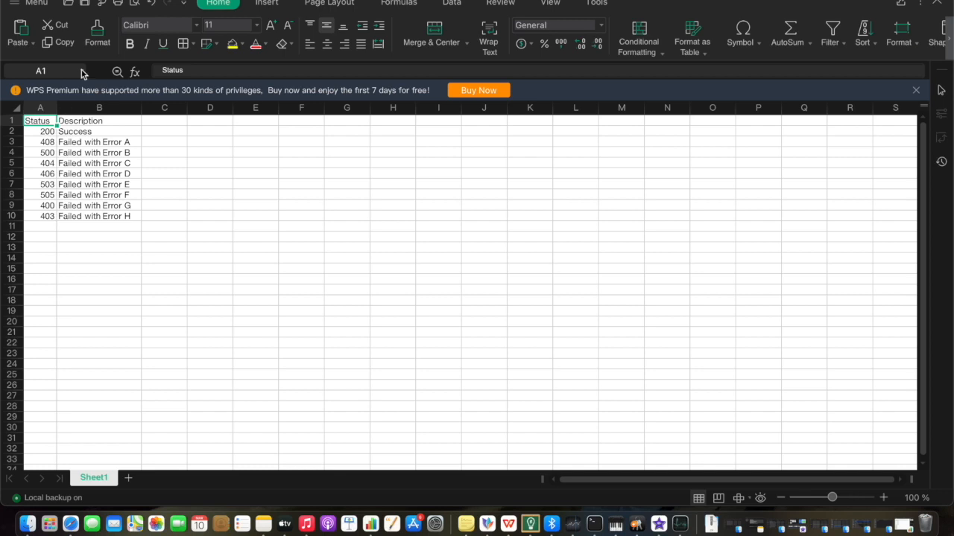
left_click(22, 4)
mouse_move(68, 132)
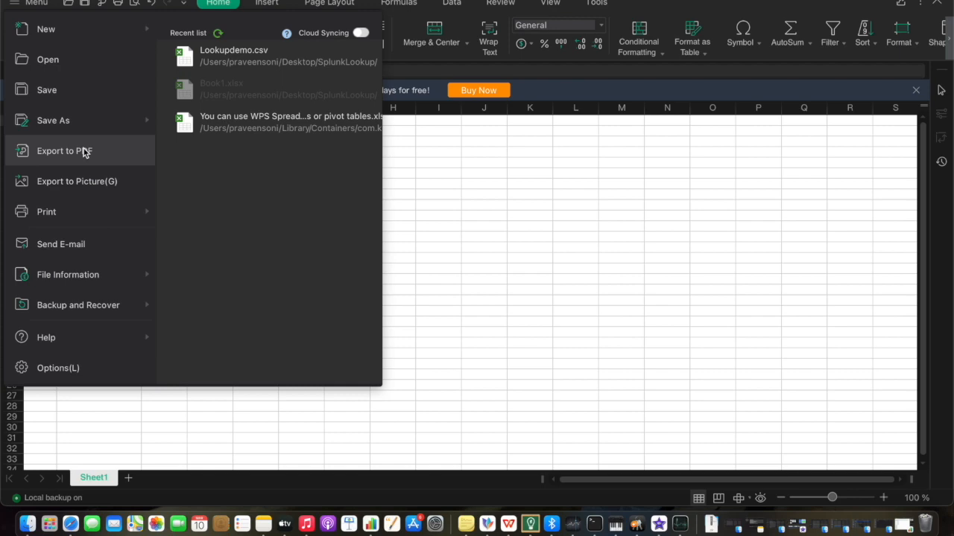
left_click(211, 208)
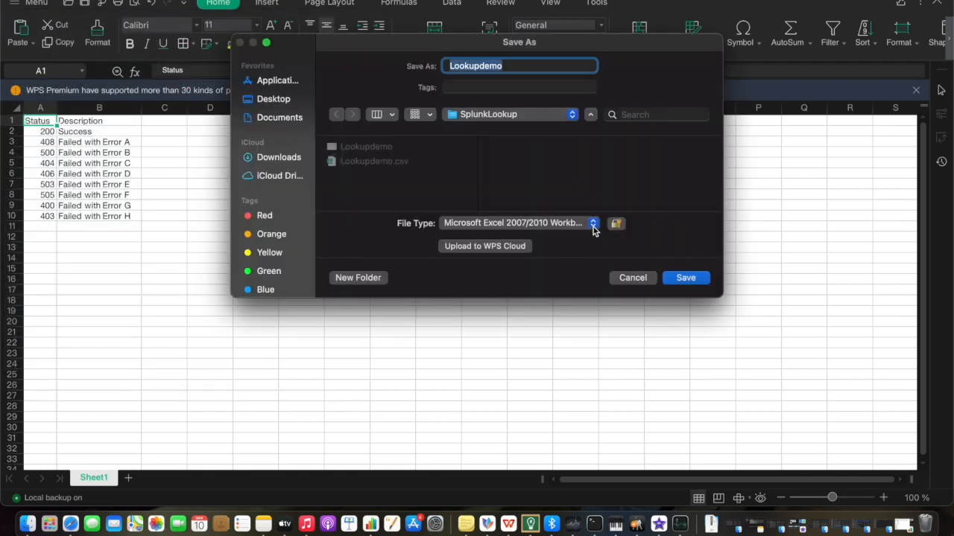
left_click(593, 223)
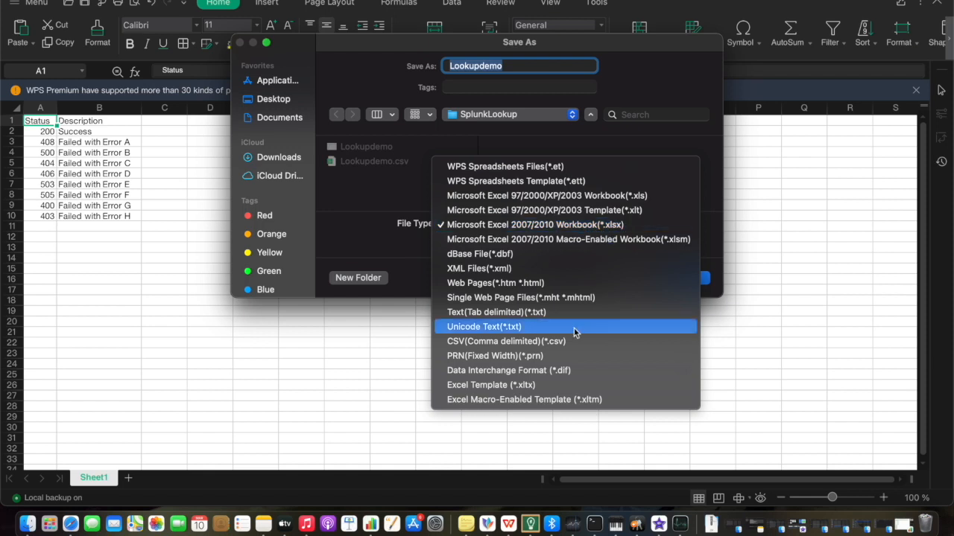
left_click(552, 341)
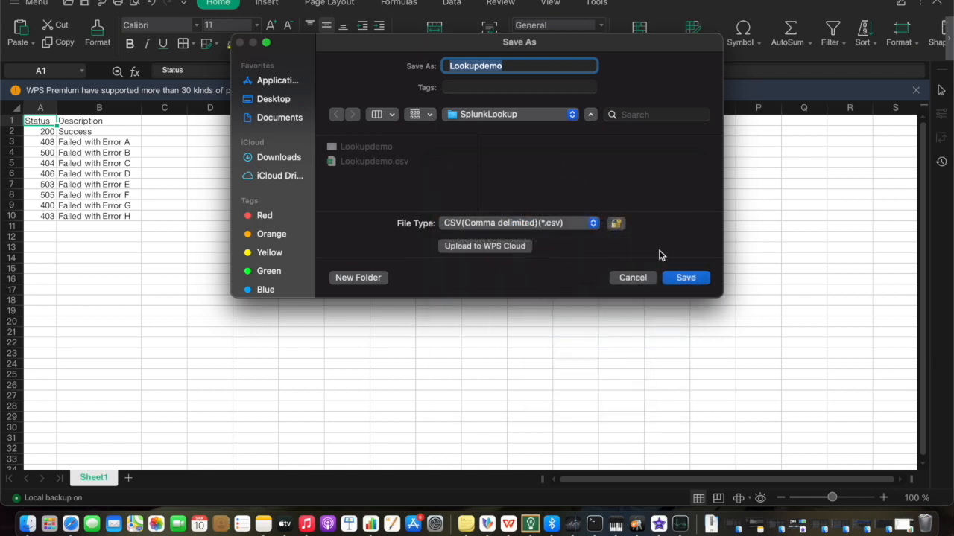
left_click(692, 280)
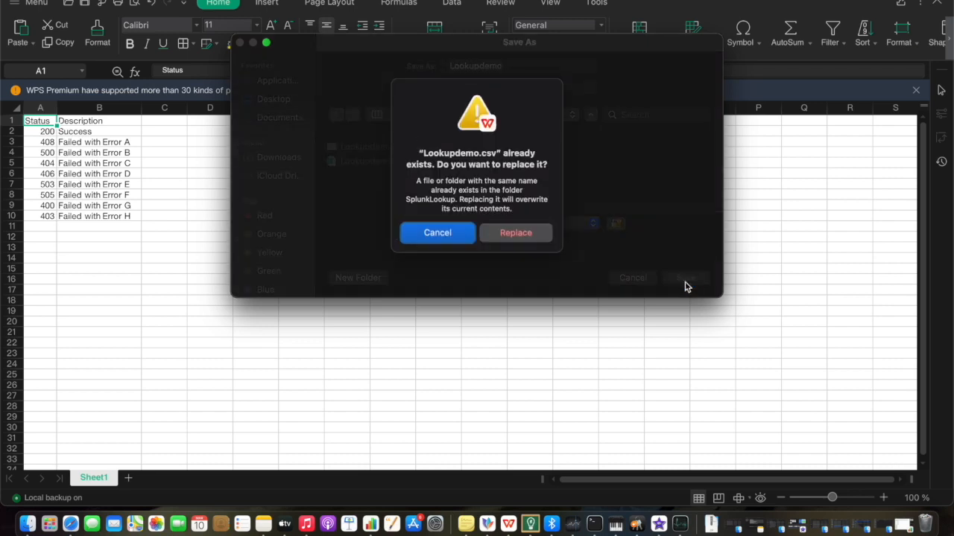
left_click(513, 234)
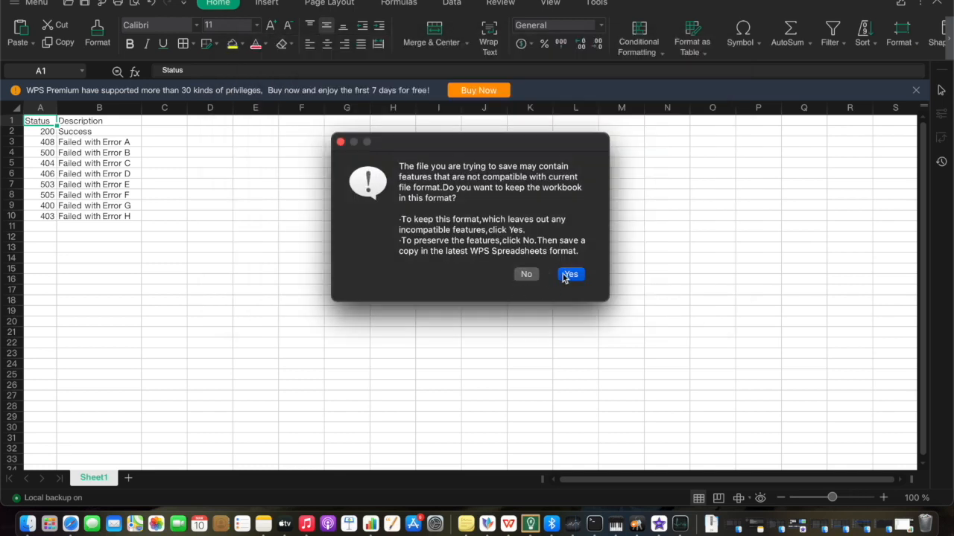
left_click(568, 275)
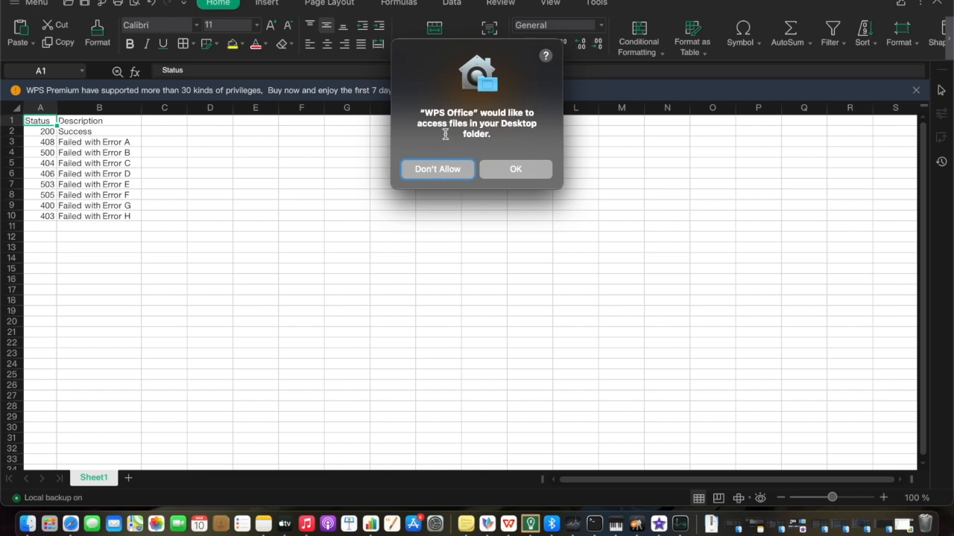
left_click(509, 171)
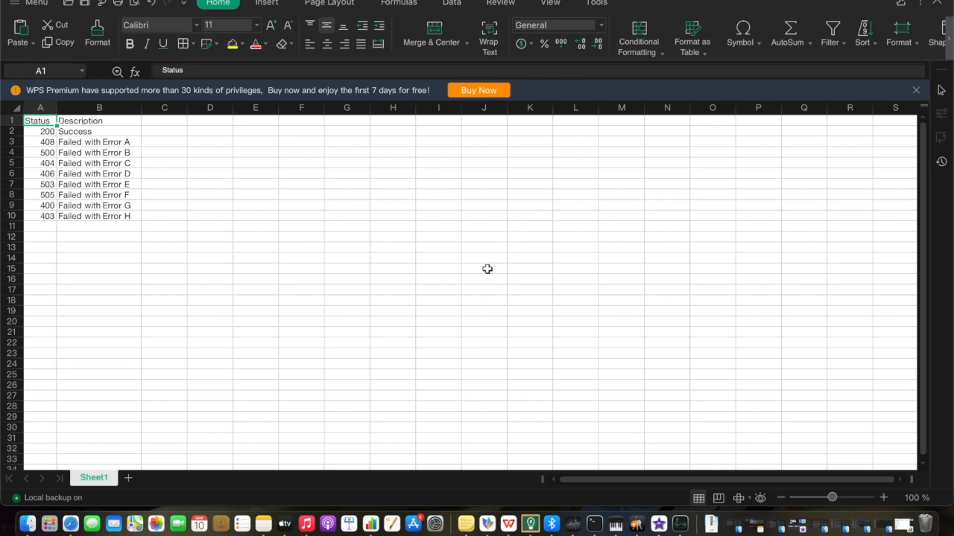
Return to Splunk and save the Lookupdemo.csv lookup table file again.
key("super+Tab")
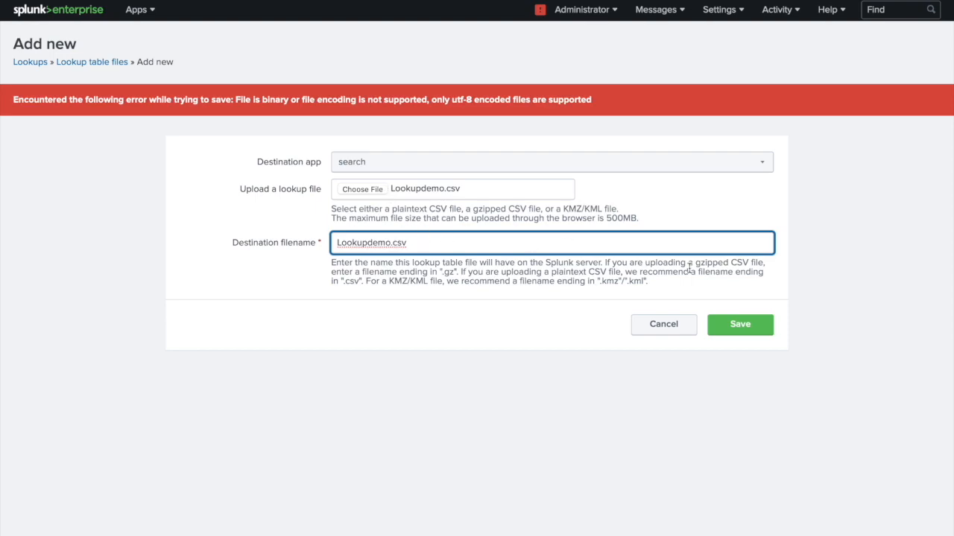
left_click(750, 326)
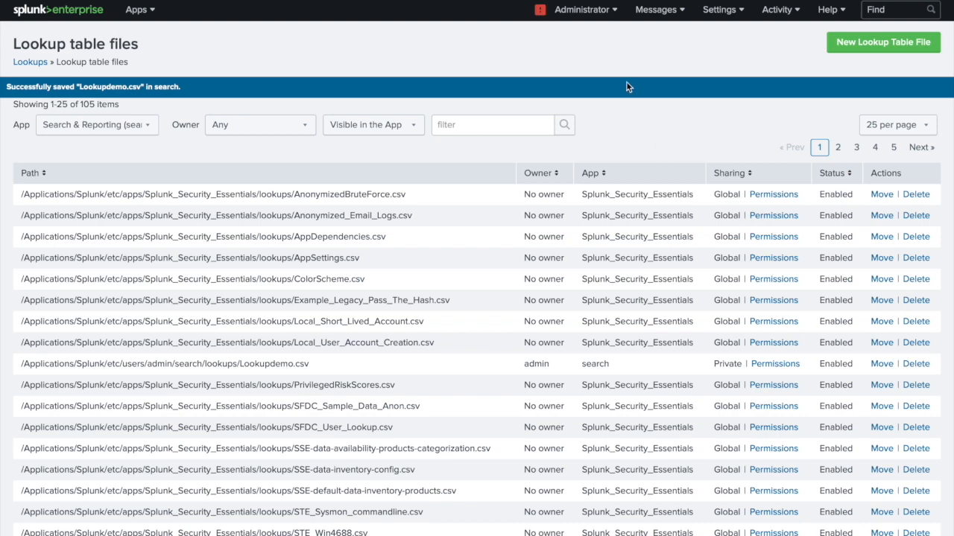
Open the Search & Reporting app from the Splunk home page.
left_click(74, 14)
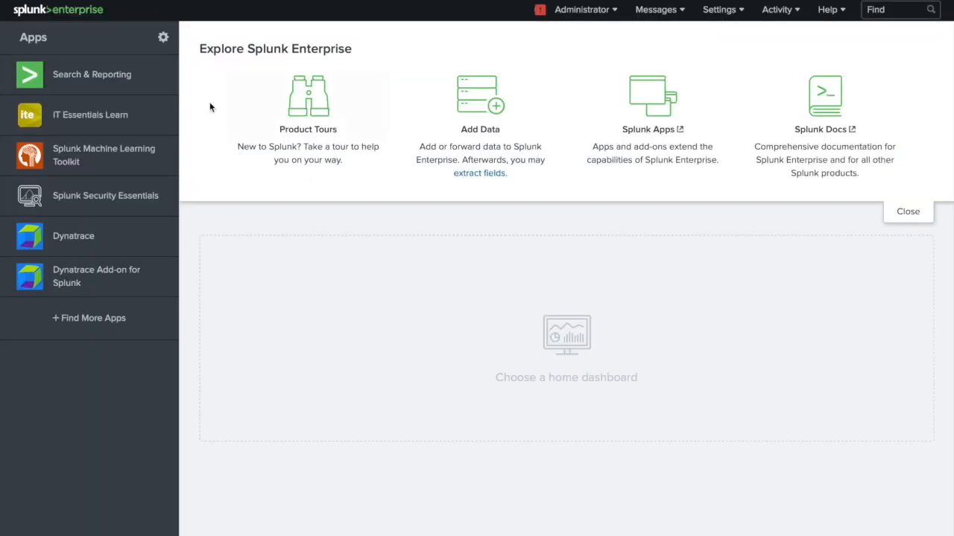
left_click(106, 79)
left_click(213, 104)
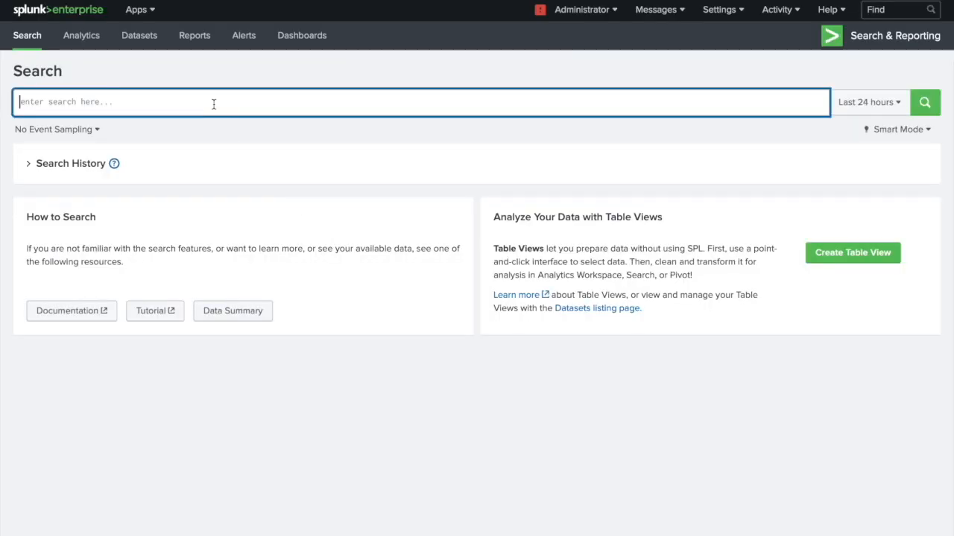
Open the Lookups settings in a separate browser tab and display the list of lookup table files.
left_click(719, 12)
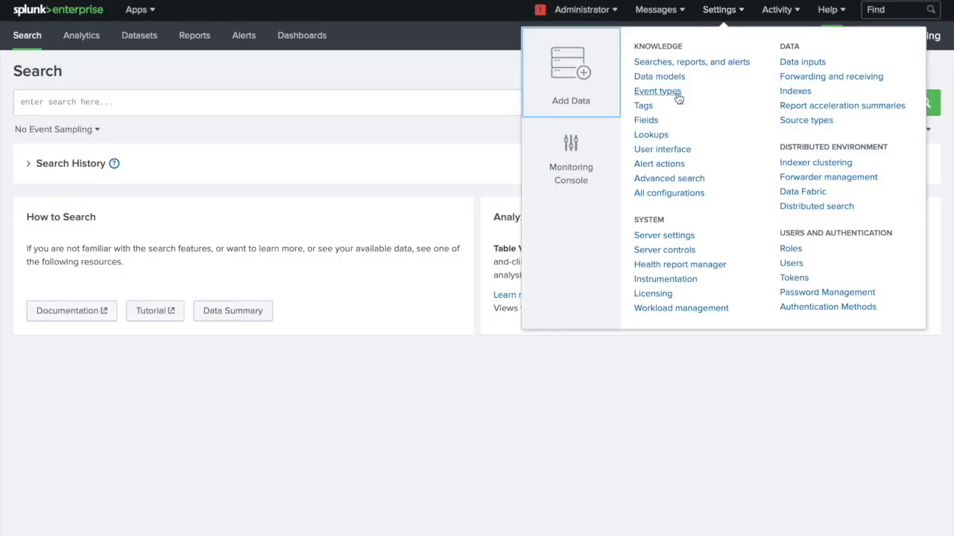
right_click(653, 139)
left_click(696, 146)
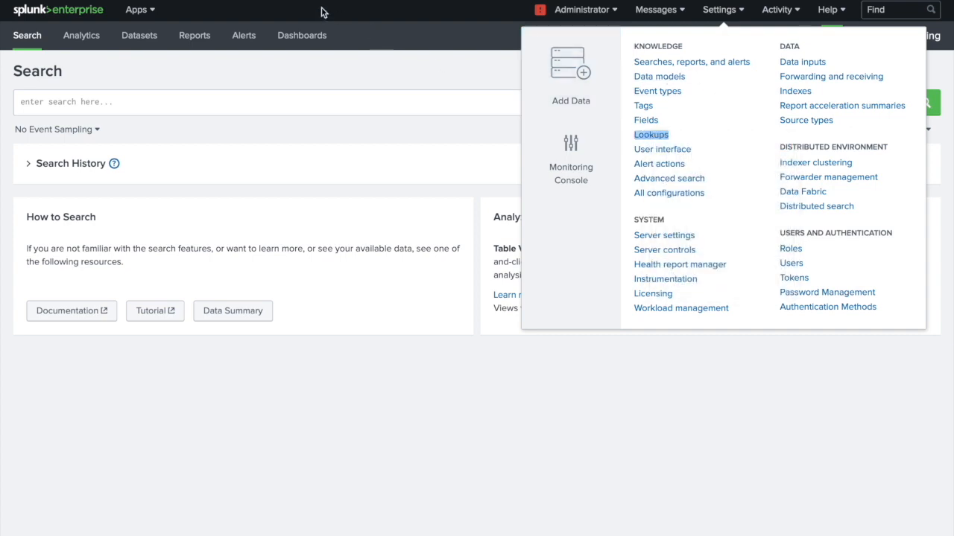
left_click(873, 1)
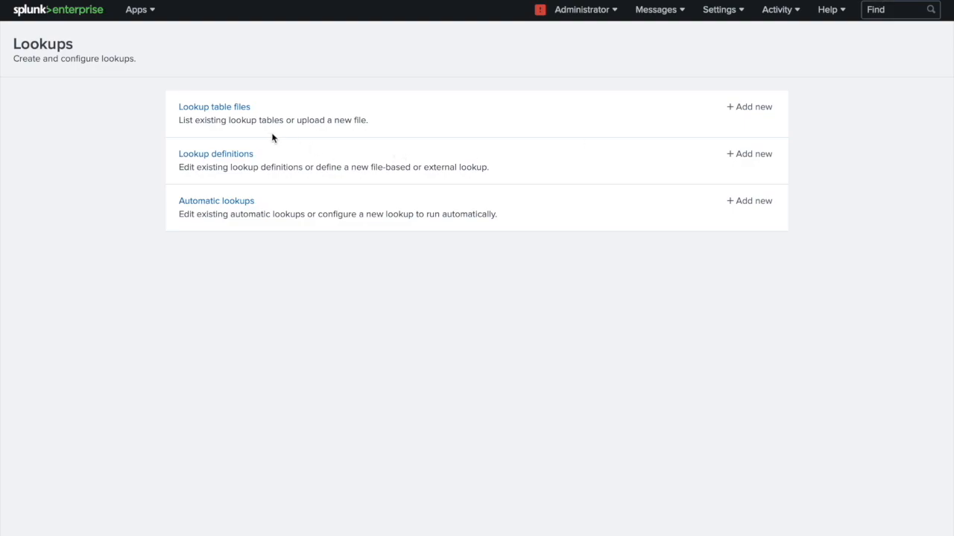
left_click(231, 109)
Filter the lookup table files by lookupdemo and highlight the Lookupdemo.csv name in its path.
left_click(479, 105)
type("lookup")
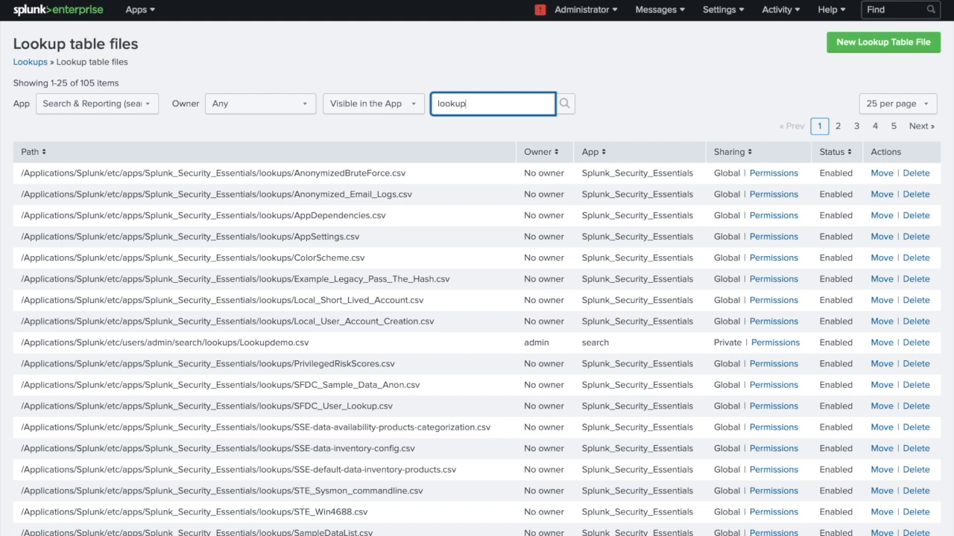
key("Return")
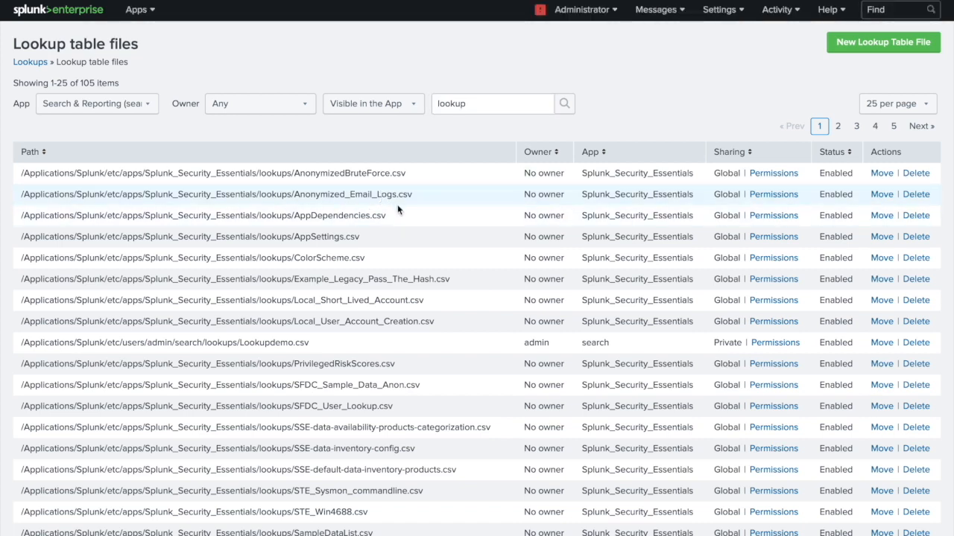
left_click(477, 104)
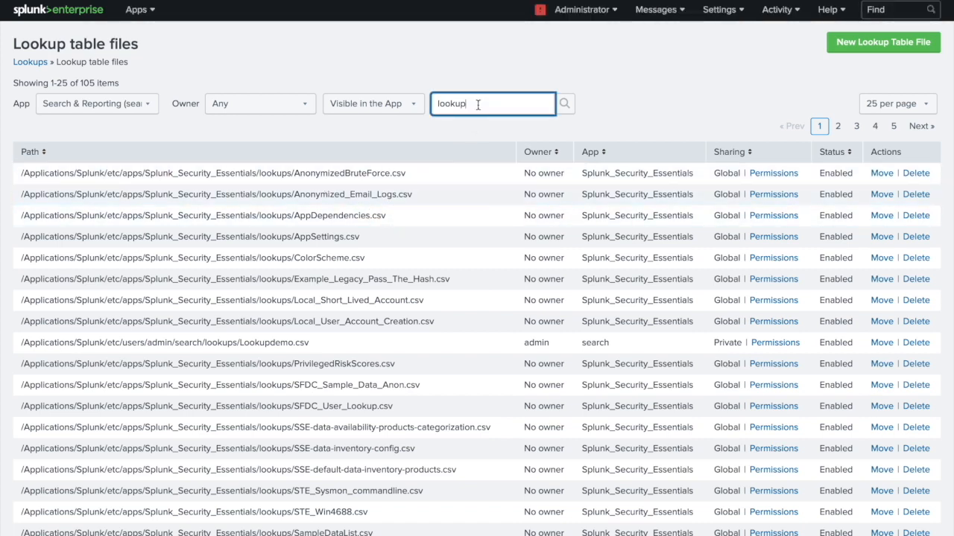
type("demo")
key("Return")
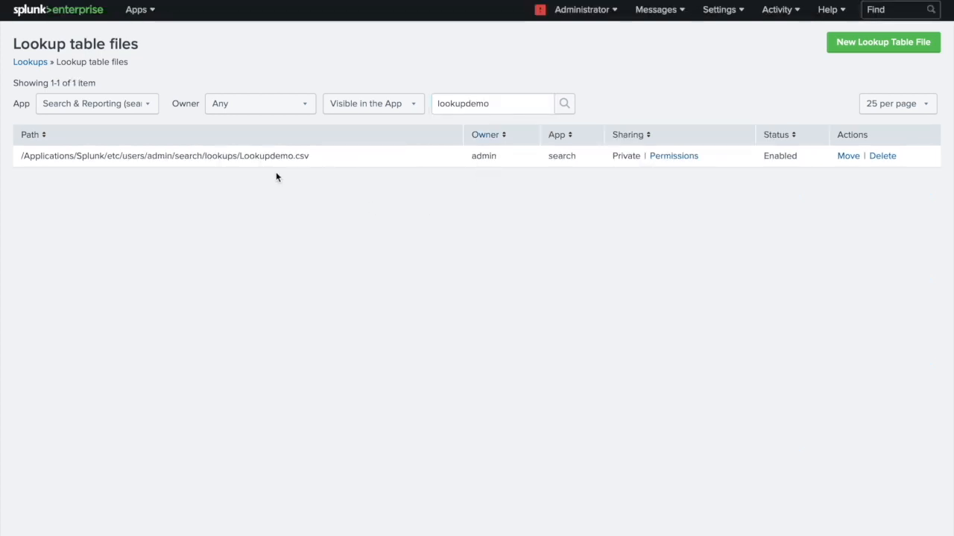
left_click_drag(310, 157, 240, 158)
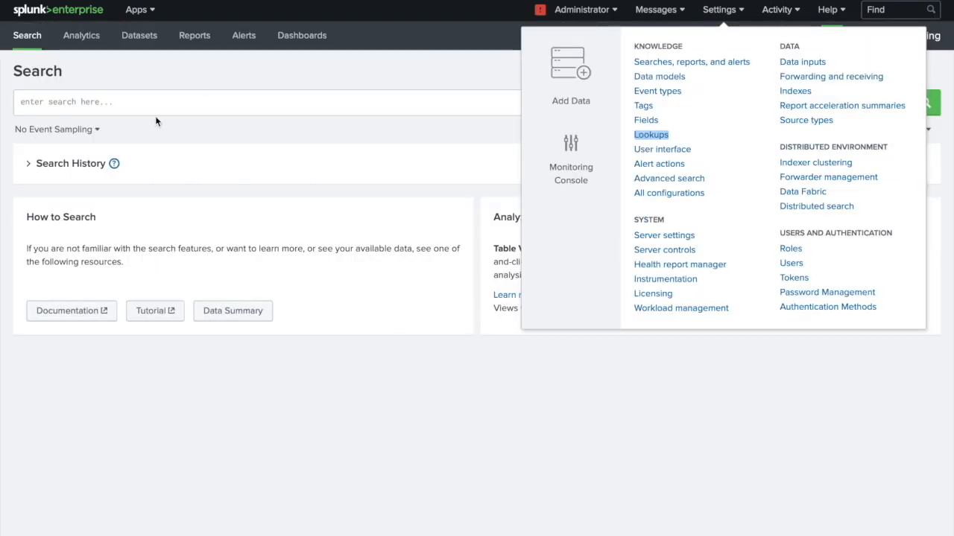
Run the search | inputlookup Lookupdemo.csv to display the lookup table's contents.
left_click(146, 102)
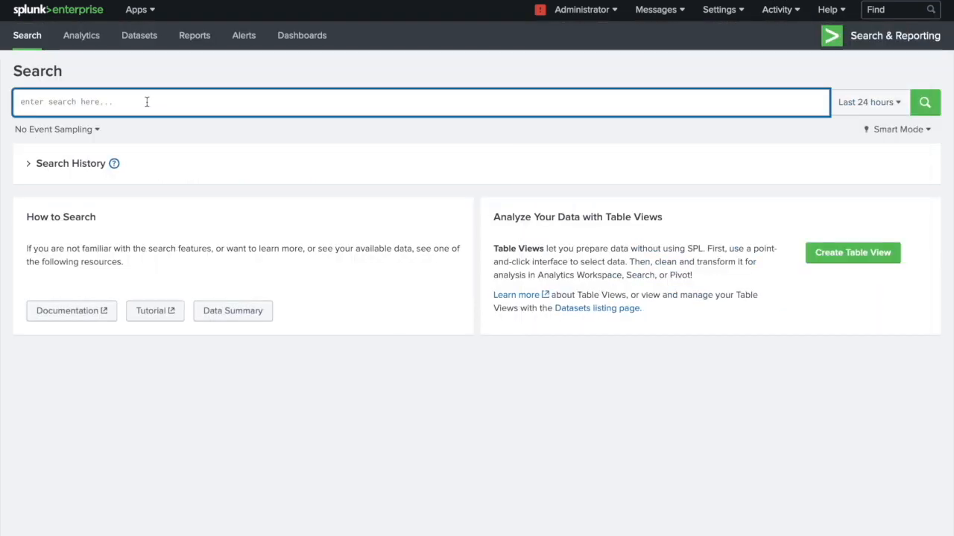
type("|")
key("BackSpace")
type("| i")
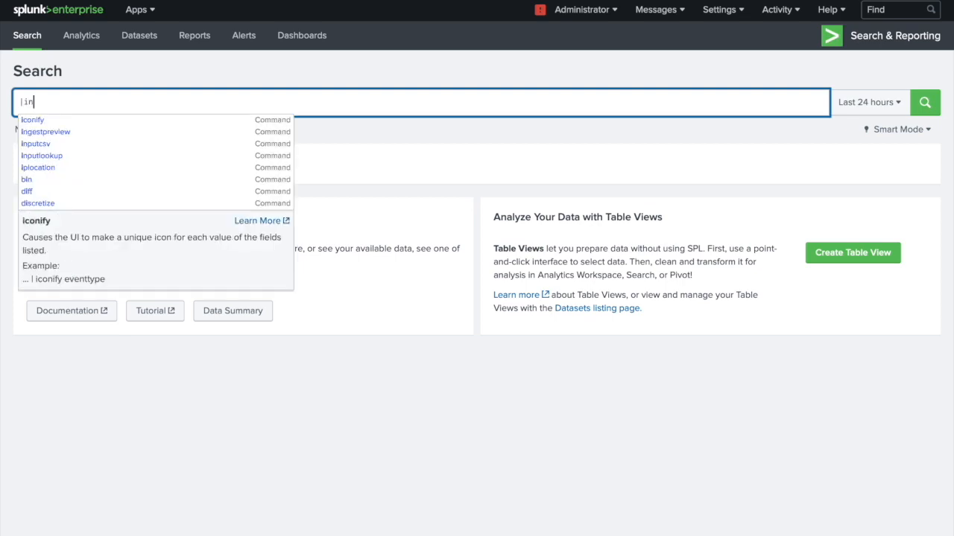
type("npu")
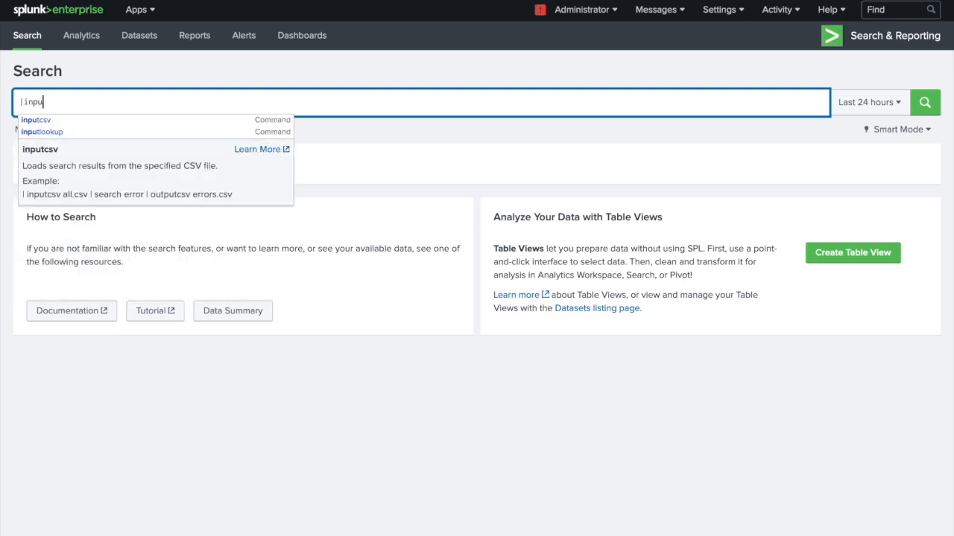
type("tlooku")
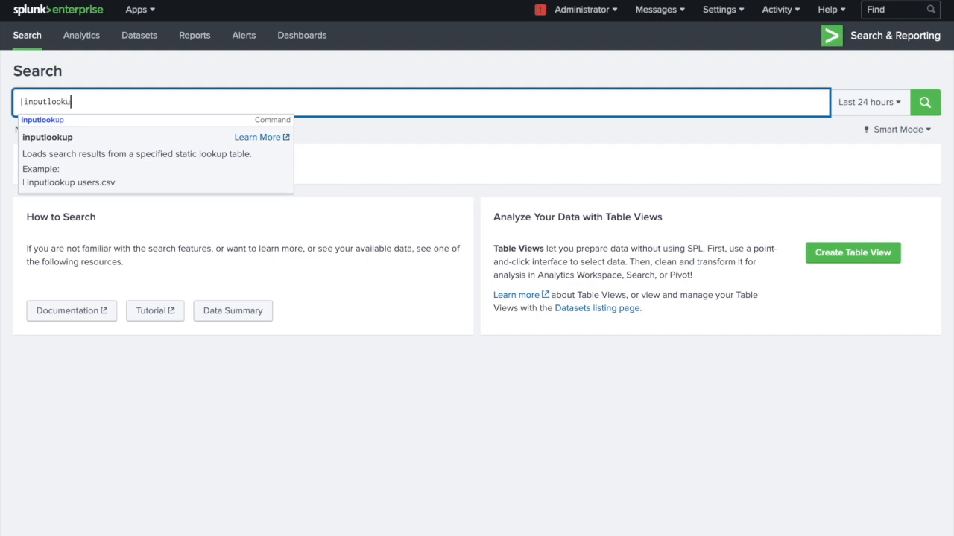
type("p Lookupdemo.csv")
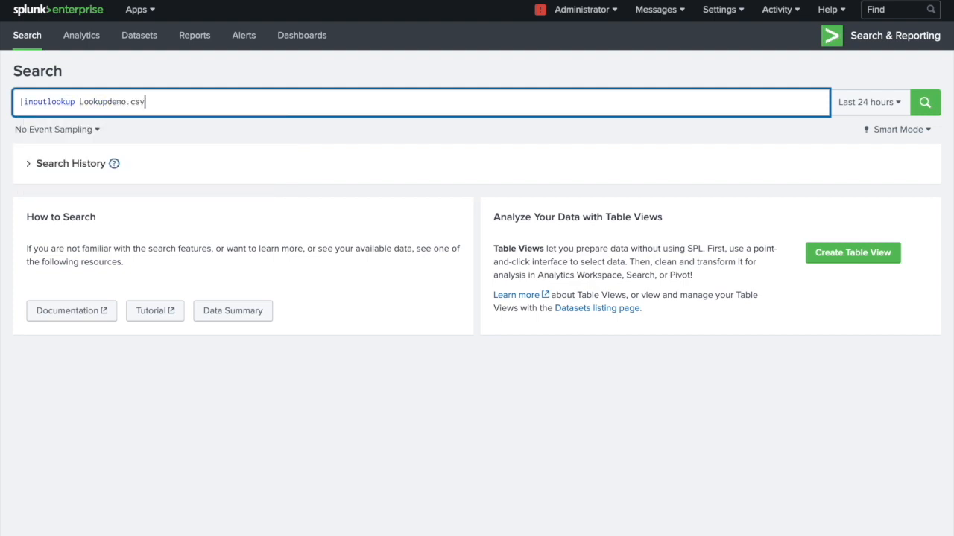
key("Return")
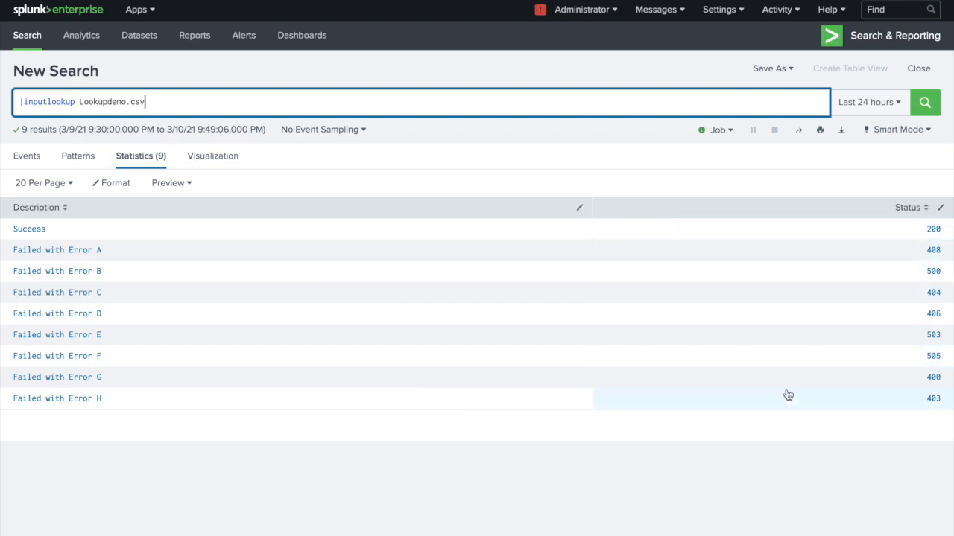
left_click(138, 102)
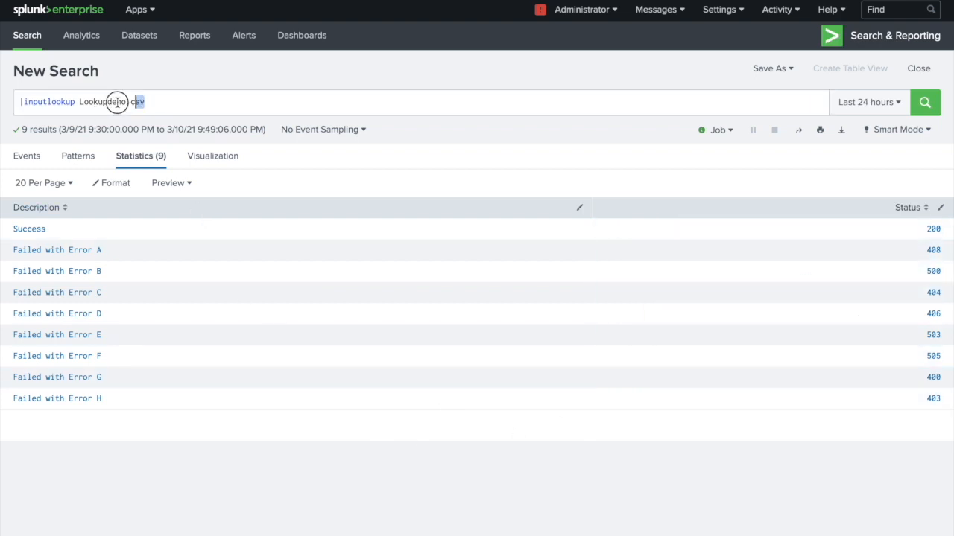
left_click_drag(138, 102, 17, 102)
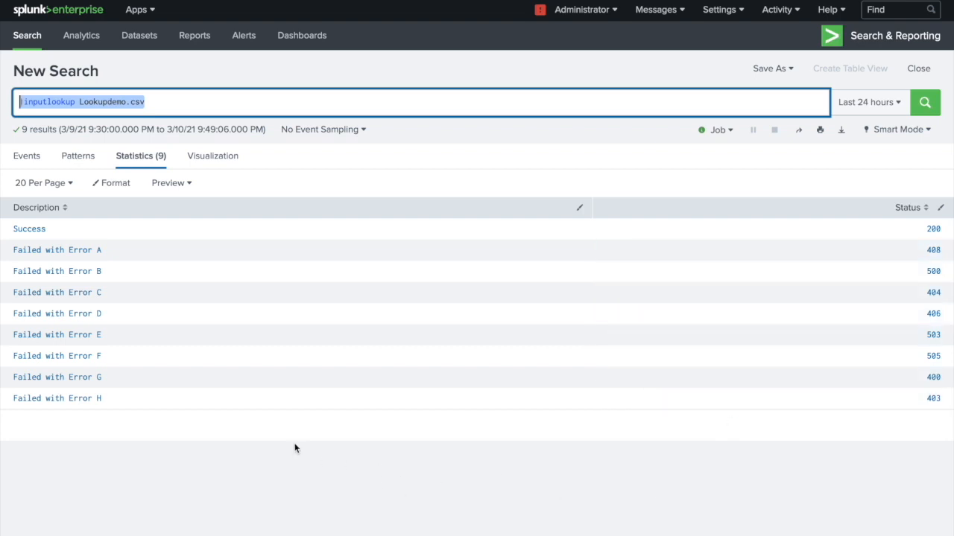
left_click(374, 104)
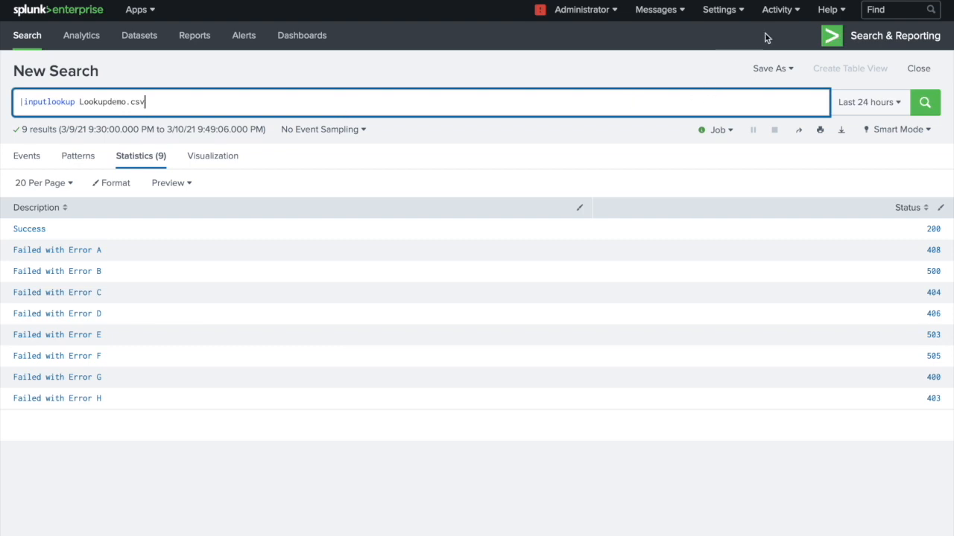
Open the Lookups settings in a separate browser tab and start a new lookup definition.
left_click(721, 10)
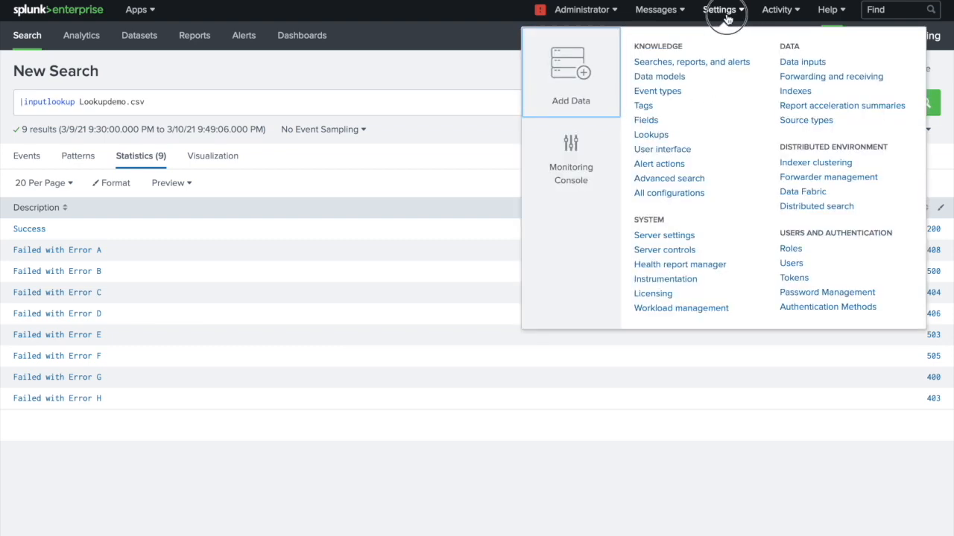
right_click(651, 137)
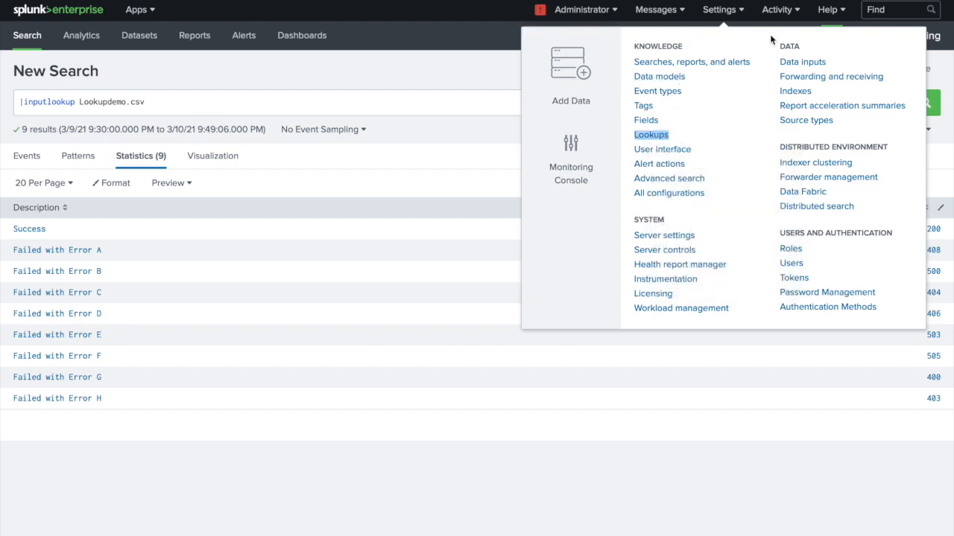
left_click(823, 1)
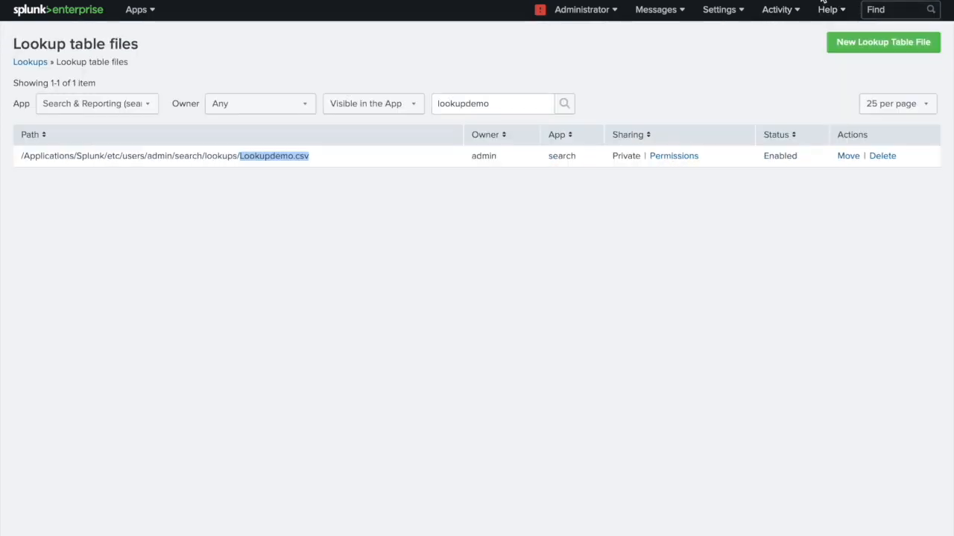
left_click(896, 1)
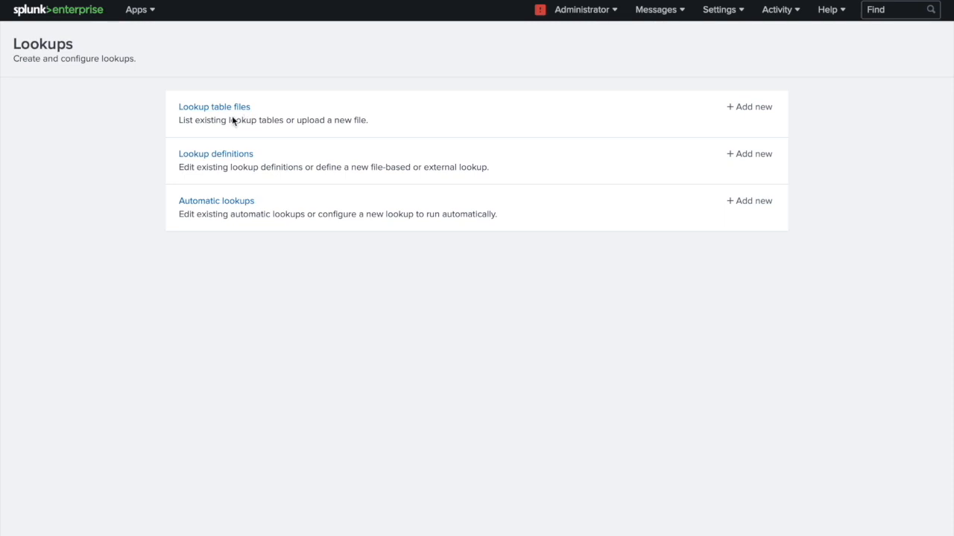
left_click(218, 155)
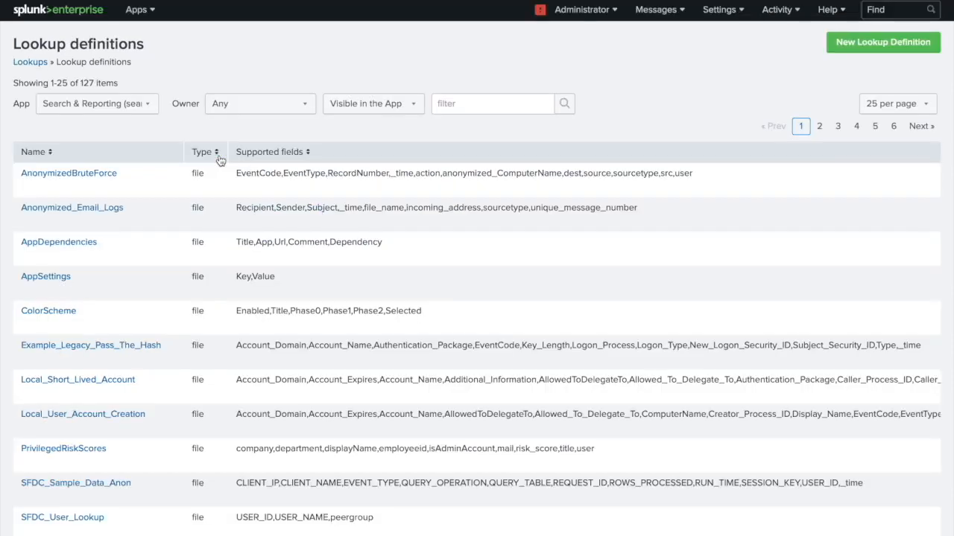
left_click(898, 45)
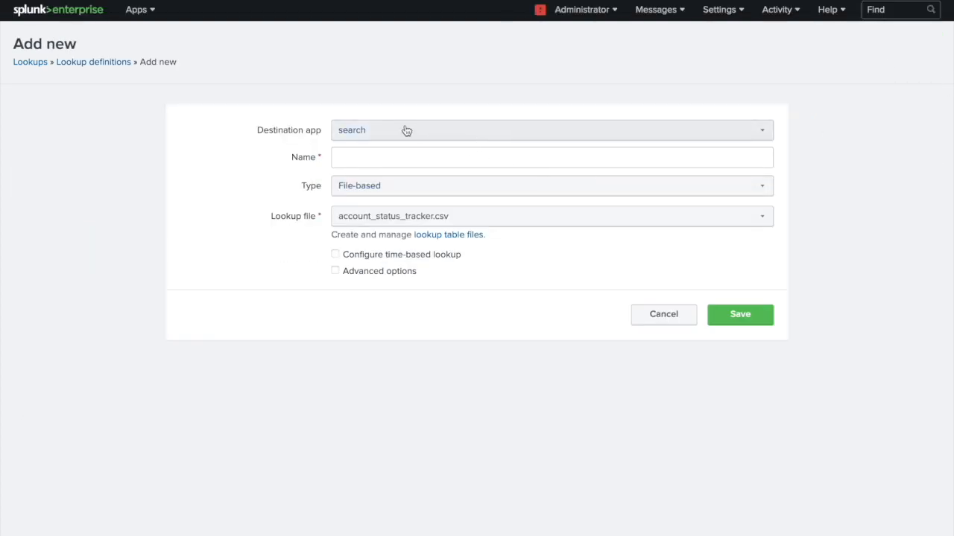
Keep the definition's type as File-based and choose Lookupdemo.csv as its lookup file.
left_click(383, 157)
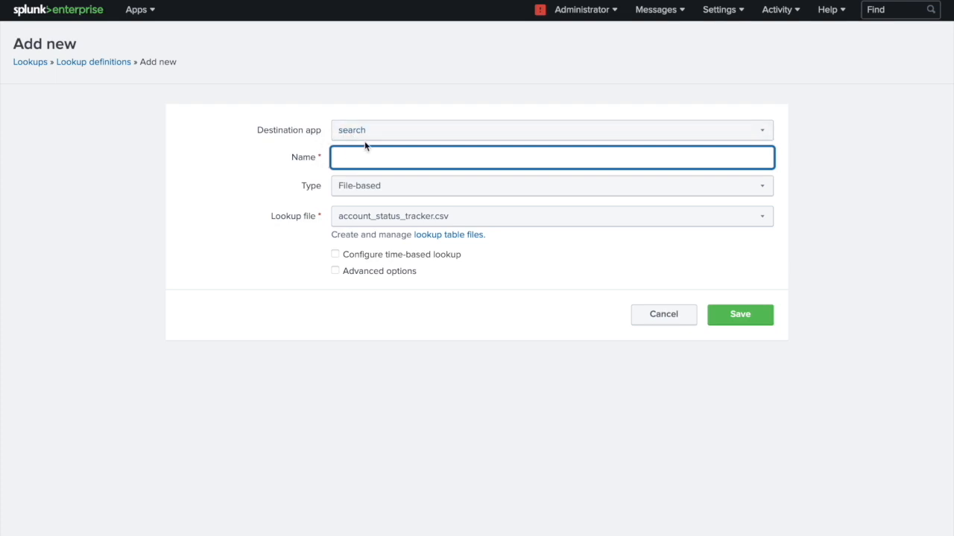
left_click(396, 186)
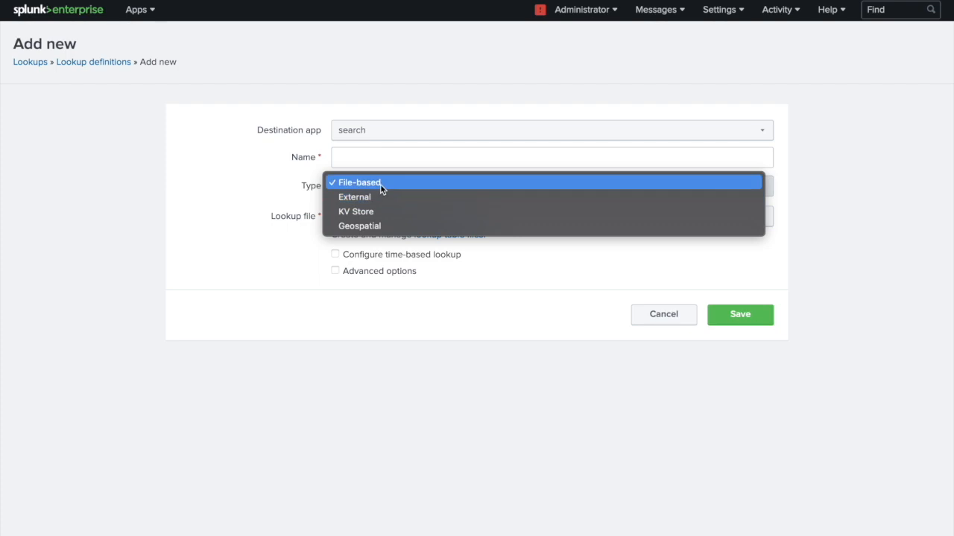
left_click(241, 183)
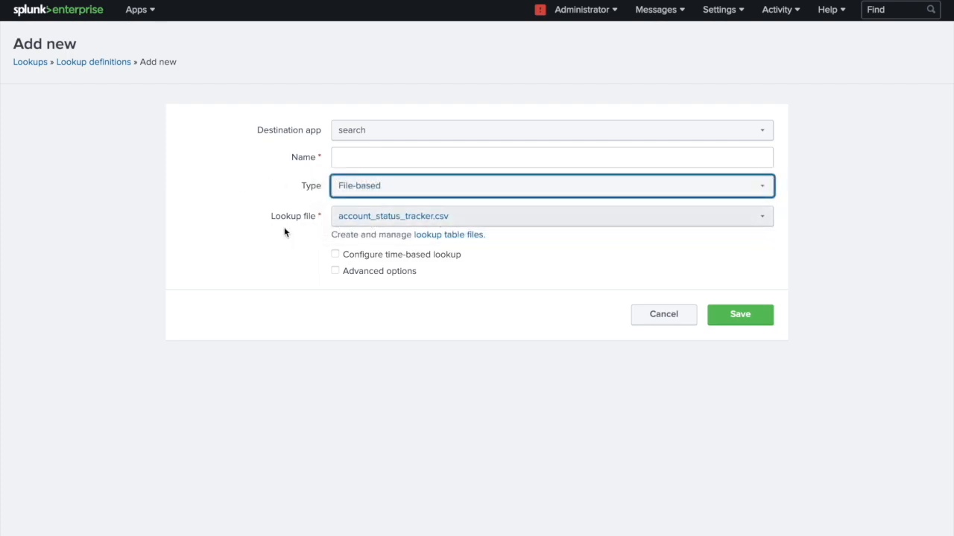
left_click(458, 216)
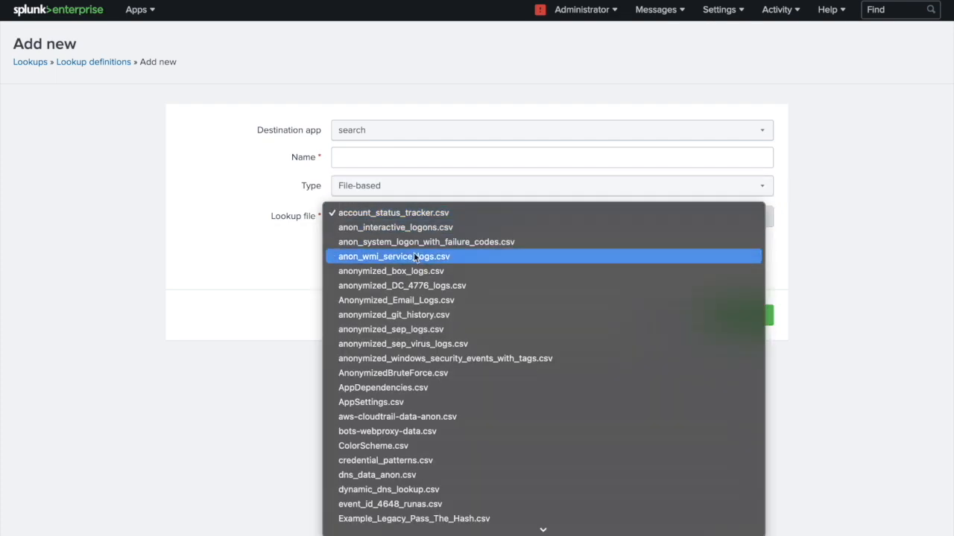
key("l")
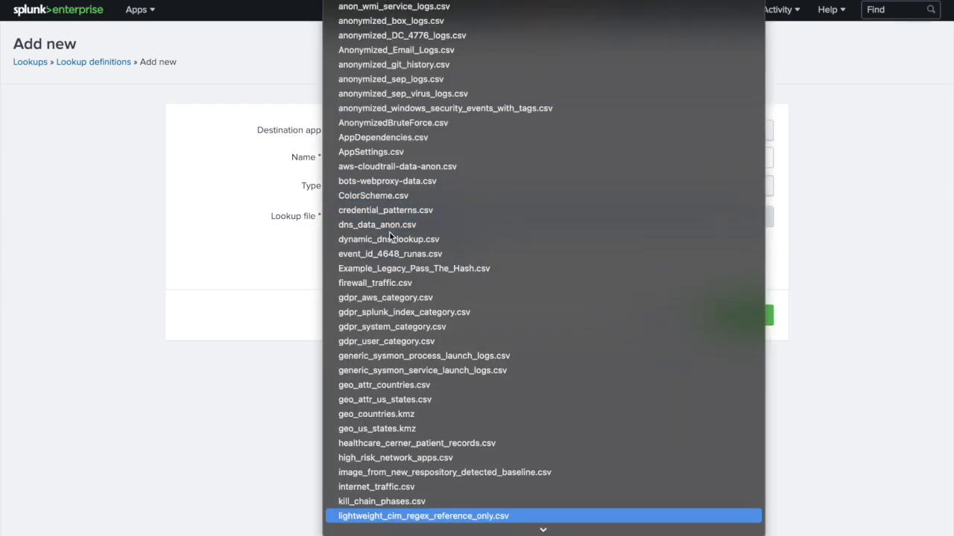
key("Down")
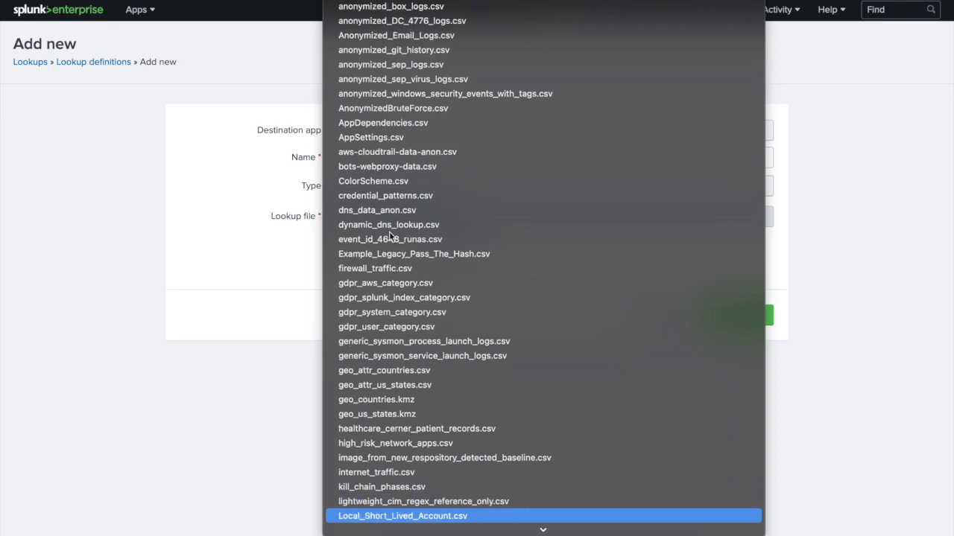
key("Down")
key("Down")
key("Down")
key("Down")
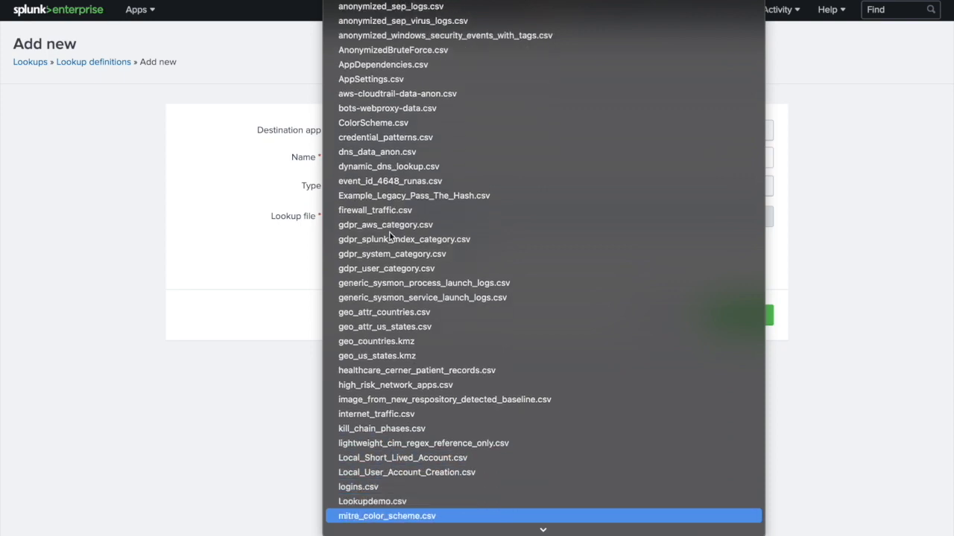
left_click(358, 504)
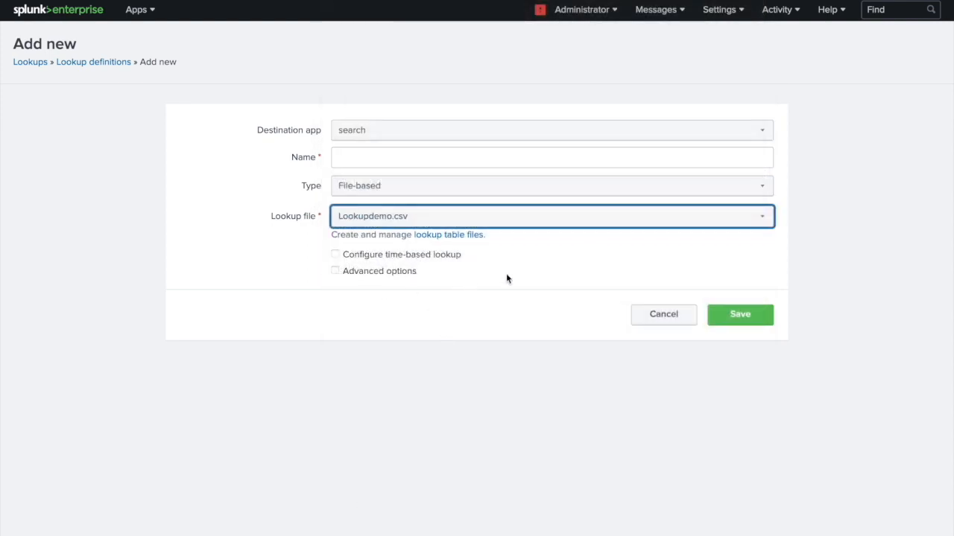
Name the lookup definition Lookupdemo and enable its advanced options.
left_click(383, 160)
type("Lookup")
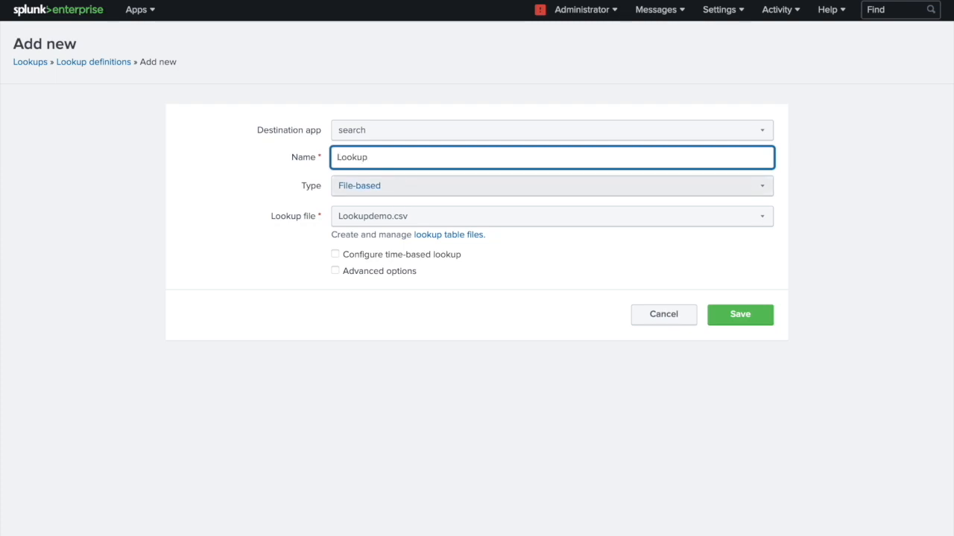
type("demo")
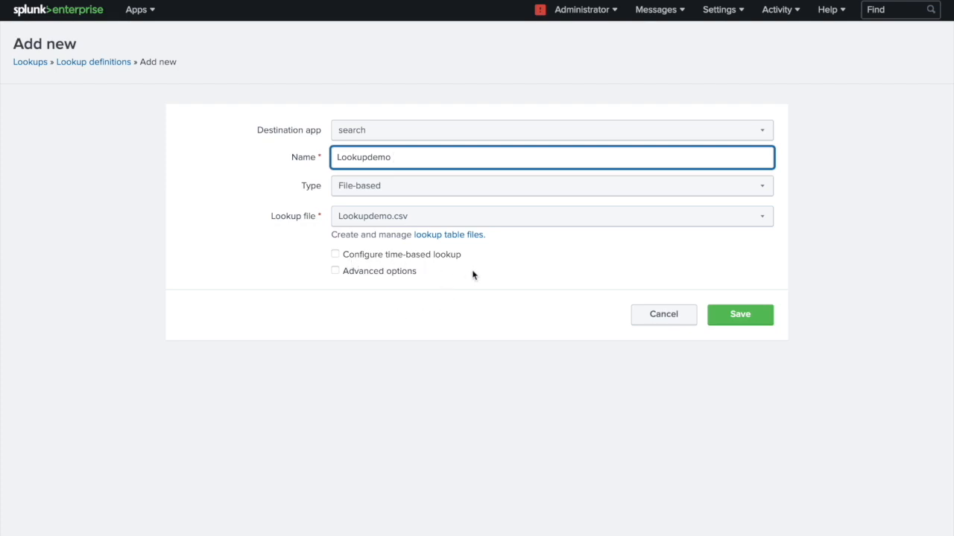
left_click(336, 271)
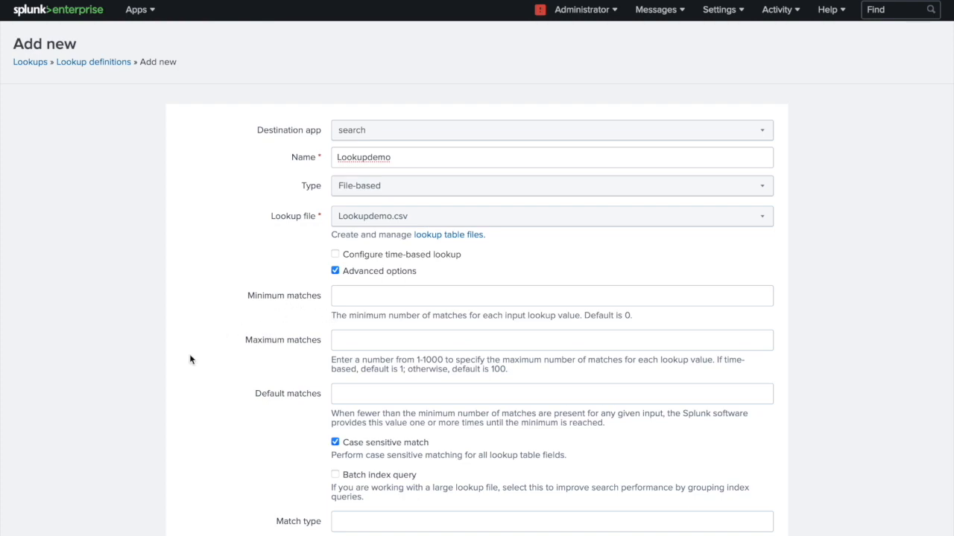
Examine the minimum and maximum matches options and highlight the help text for maximum matches.
scroll(190, 358, "down", 2)
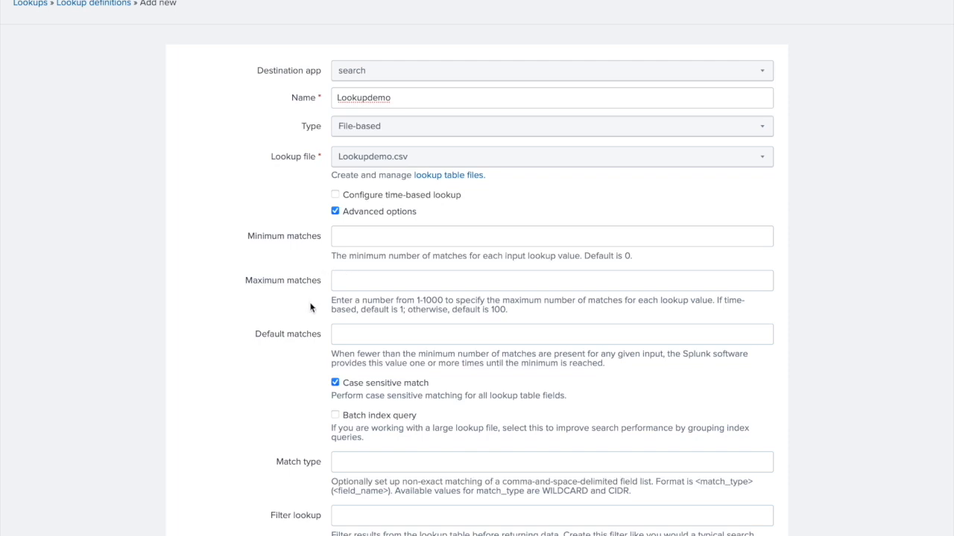
left_click(350, 237)
left_click(358, 280)
left_click(353, 237)
left_click(354, 286)
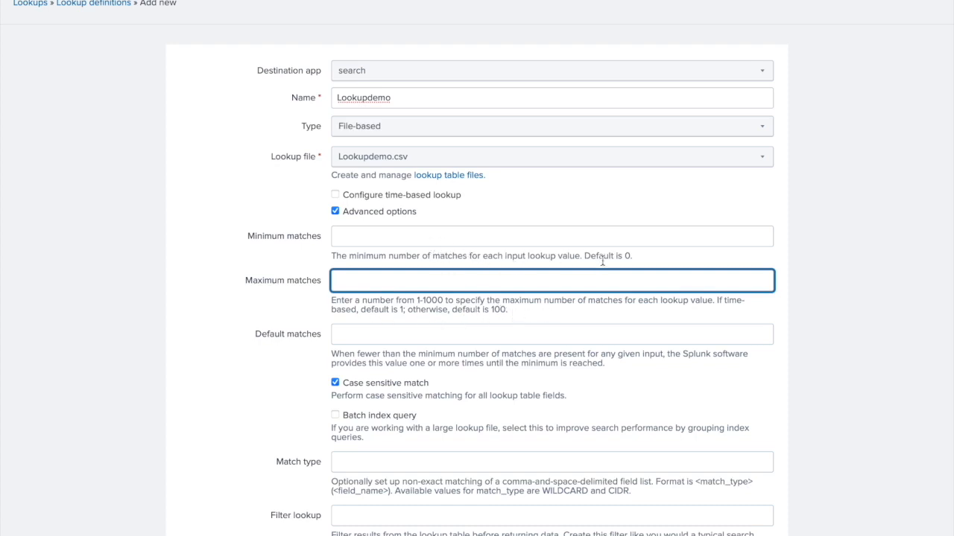
left_click(434, 242)
left_click(420, 280)
left_click_drag(519, 311, 331, 301)
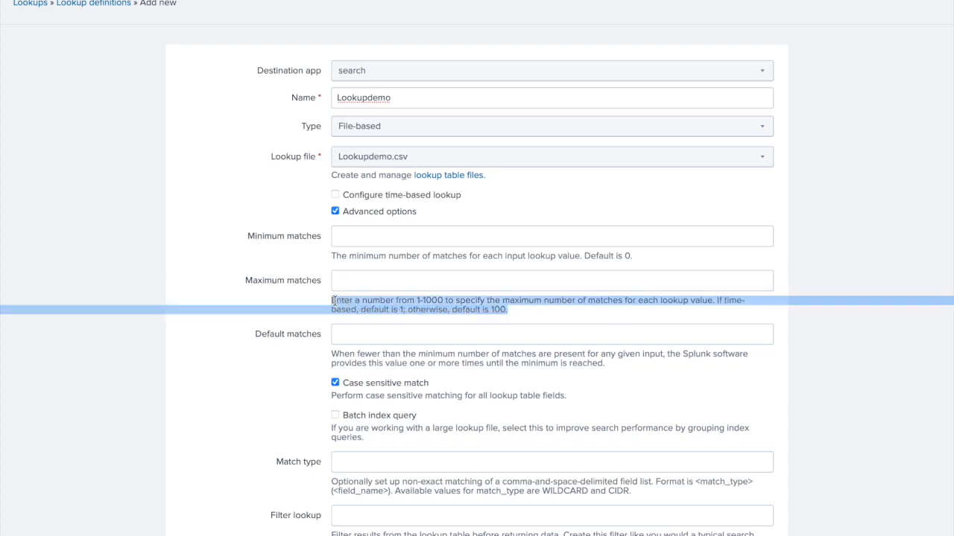
Examine the default matches, case sensitive match, match type and filter lookup options of the definition.
left_click(347, 334)
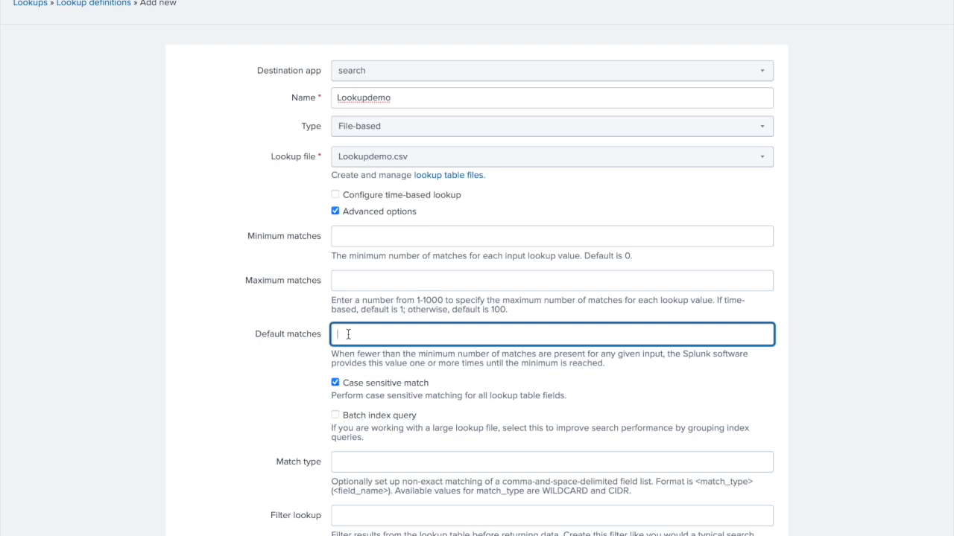
left_click(366, 336)
left_click_drag(430, 384, 348, 384)
left_click(335, 384)
scroll(594, 396, "down", 3)
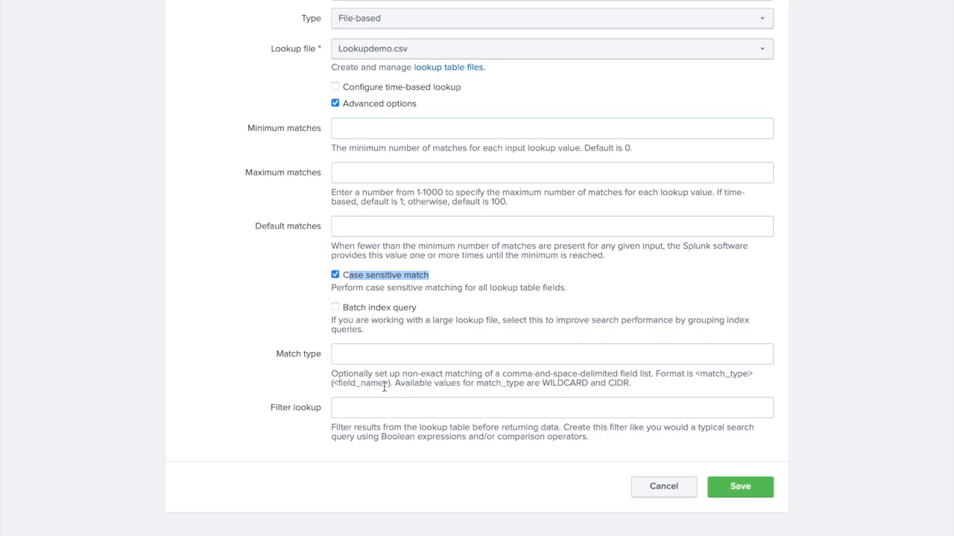
left_click(381, 358)
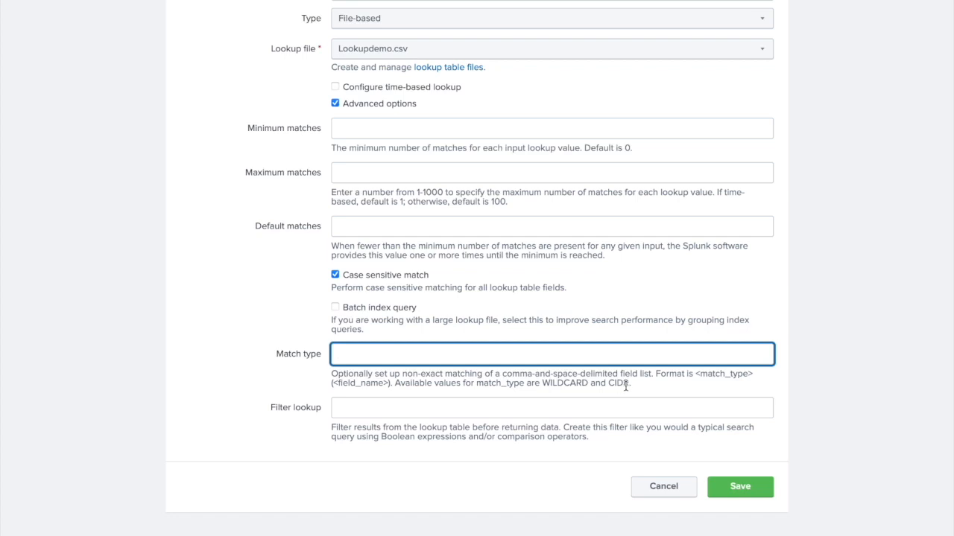
left_click(431, 400)
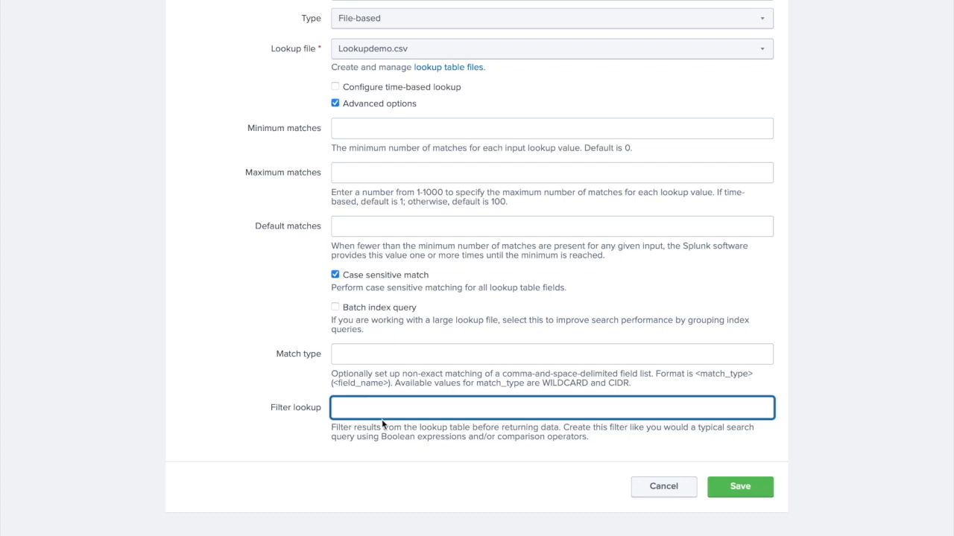
left_click_drag(587, 437, 332, 428)
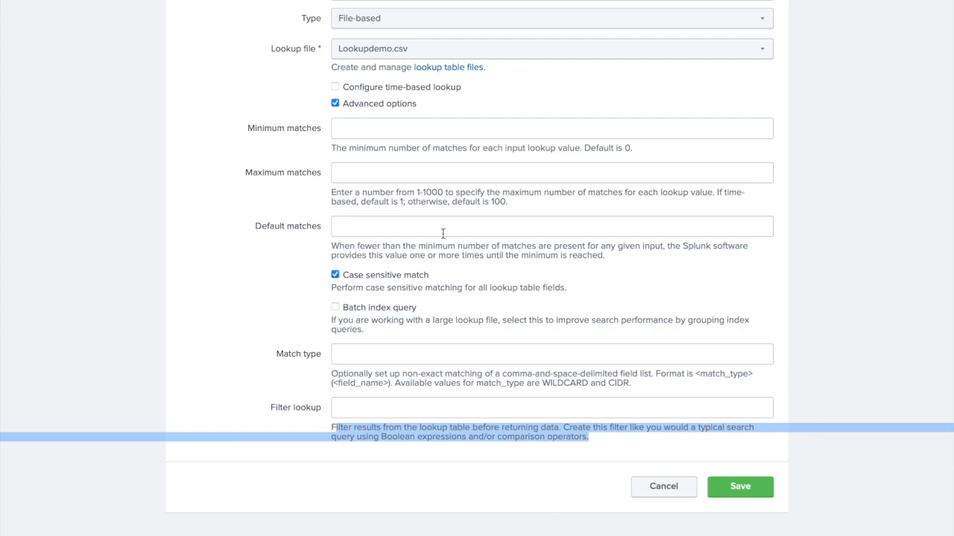
scroll(446, 238, "up", 3)
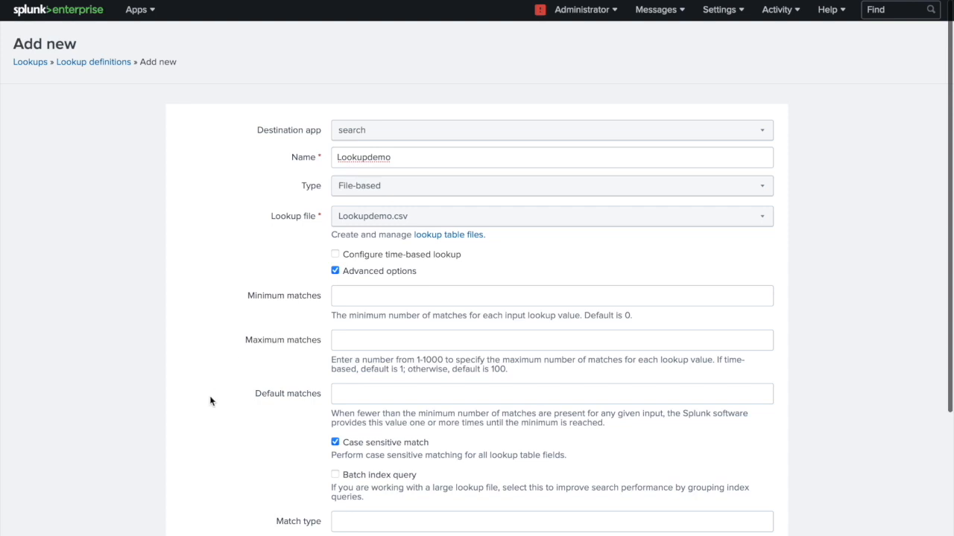
Turn off the advanced options and save the Lookupdemo lookup definition.
scroll(210, 401, "down", 3)
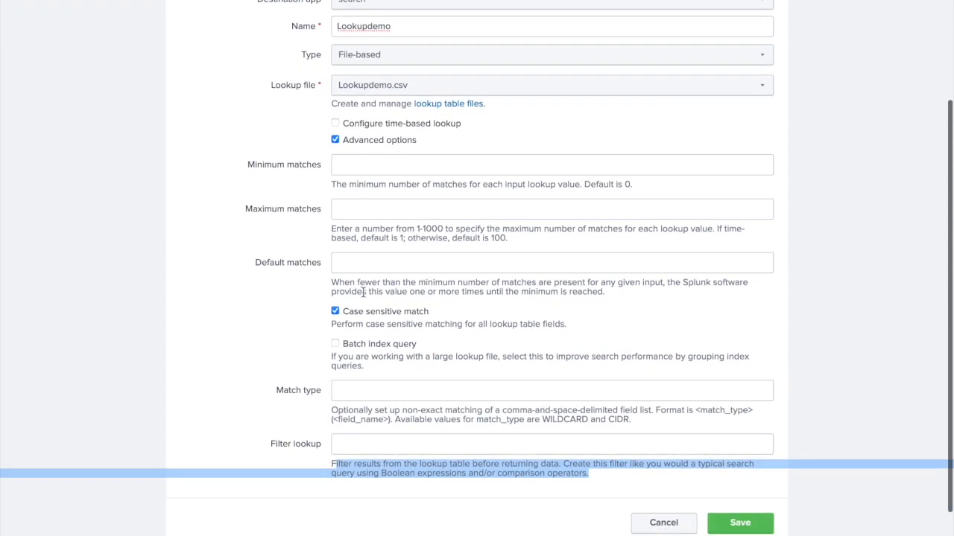
left_click(335, 141)
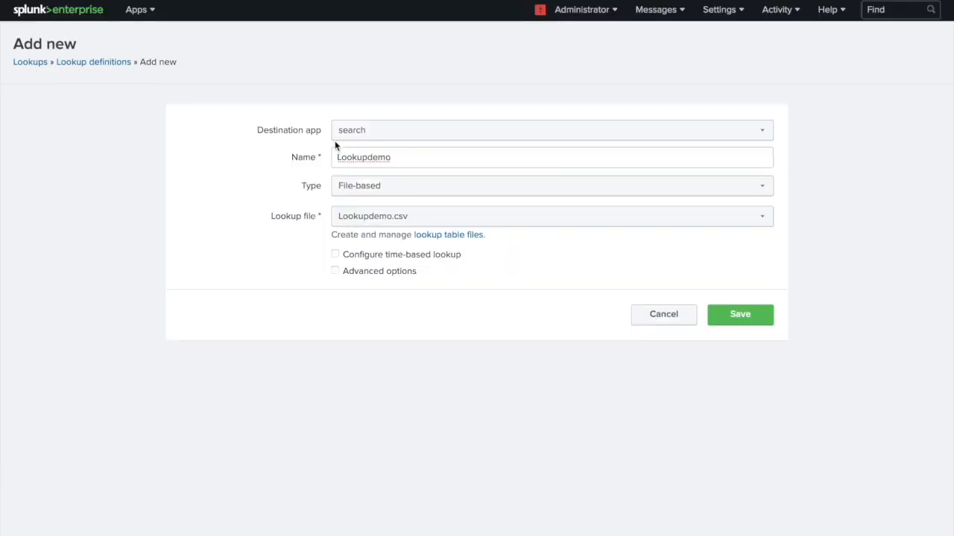
left_click(742, 319)
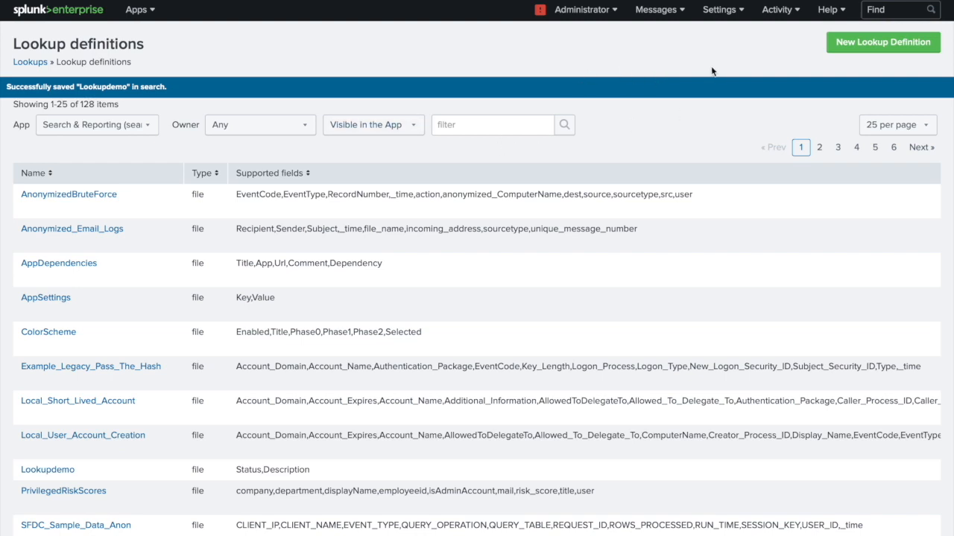
Open the list of lookup definitions and filter it for lookupdemo.
left_click(719, 9)
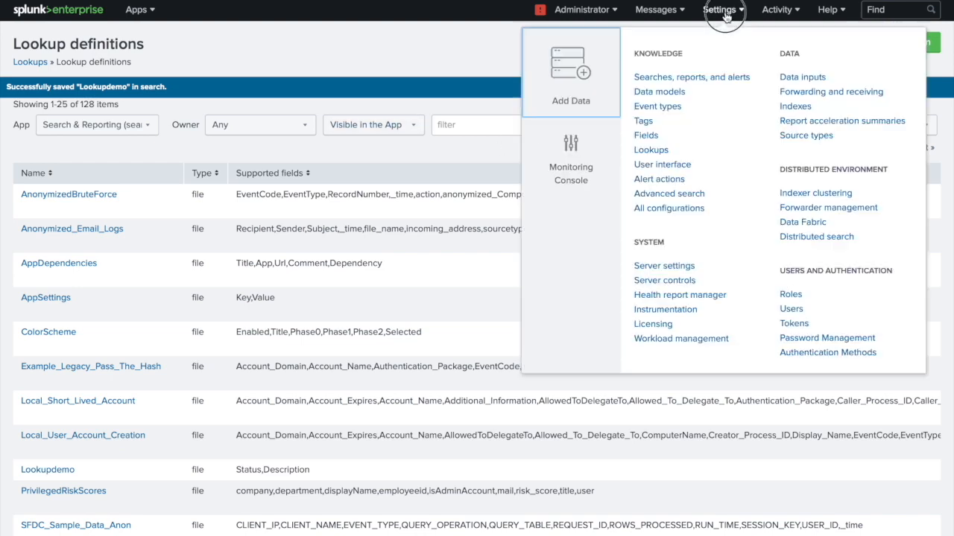
left_click(650, 151)
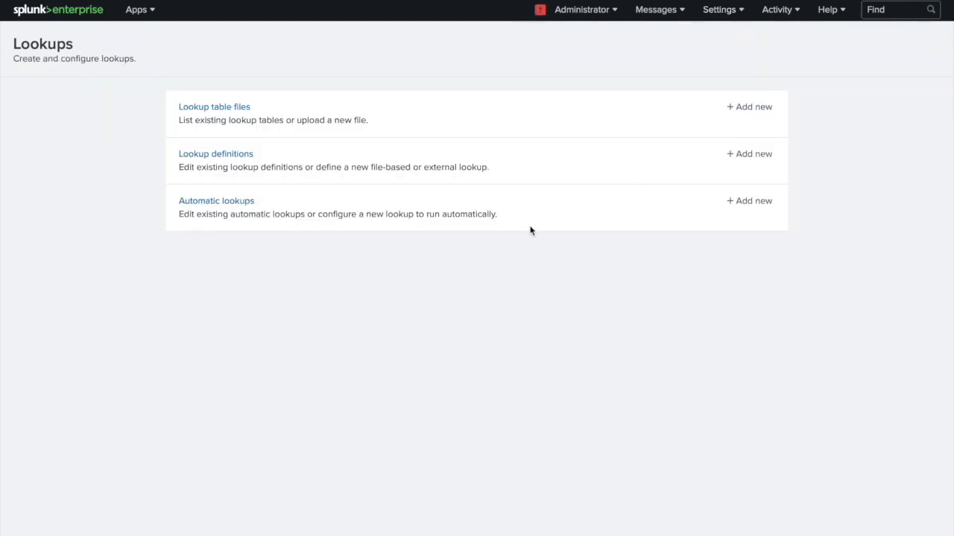
left_click(215, 156)
left_click(459, 102)
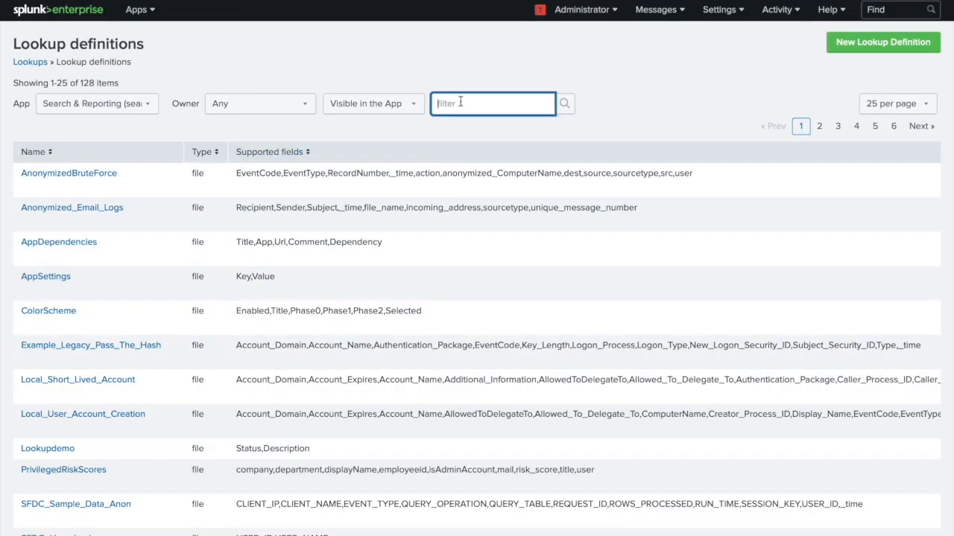
type("lookup")
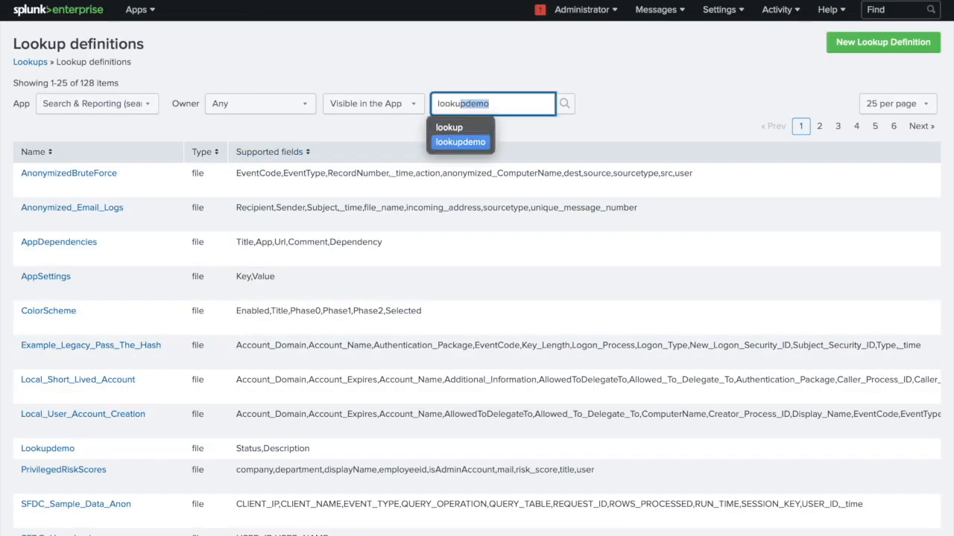
left_click(465, 141)
left_click(565, 107)
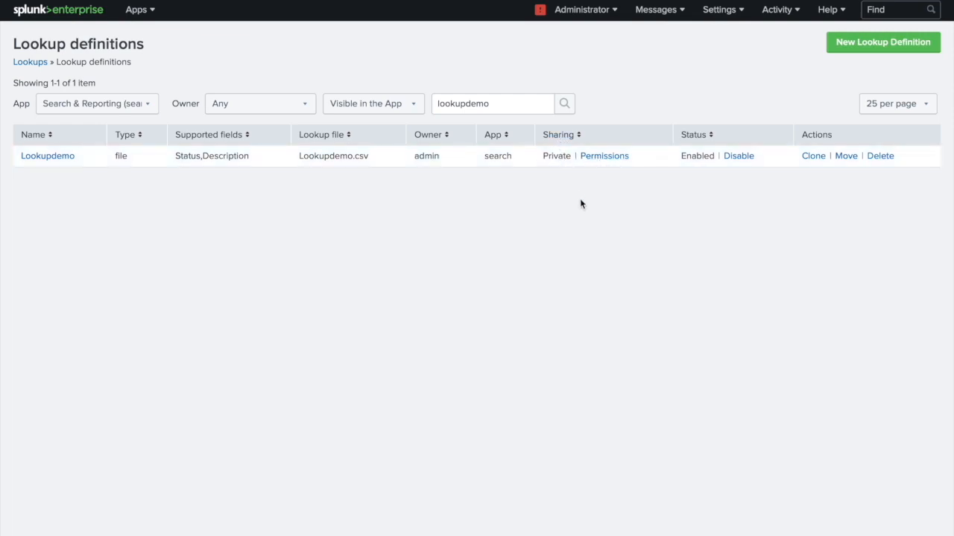
Examine the sharing permissions of the Lookupdemo definition, cancel without changes, and highlight its supported fields.
left_click(602, 158)
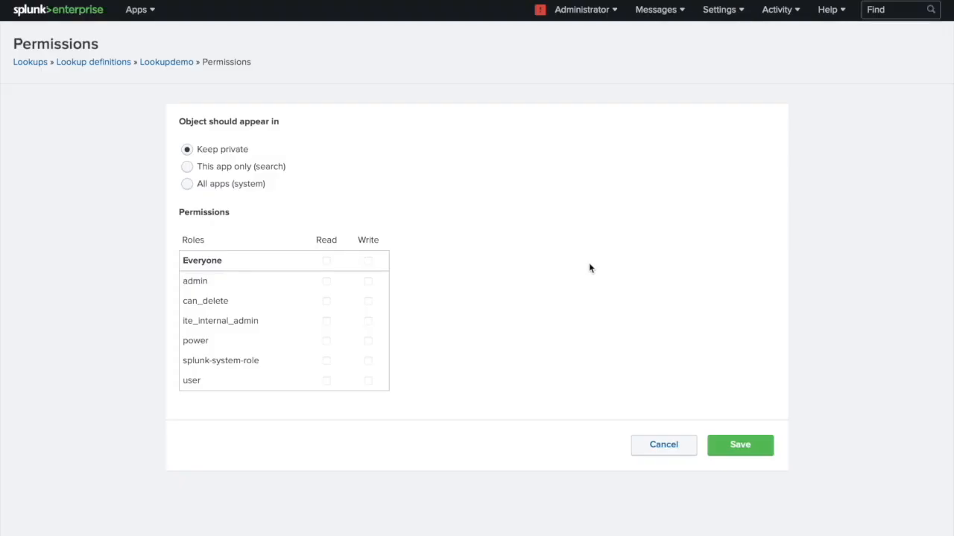
left_click(680, 446)
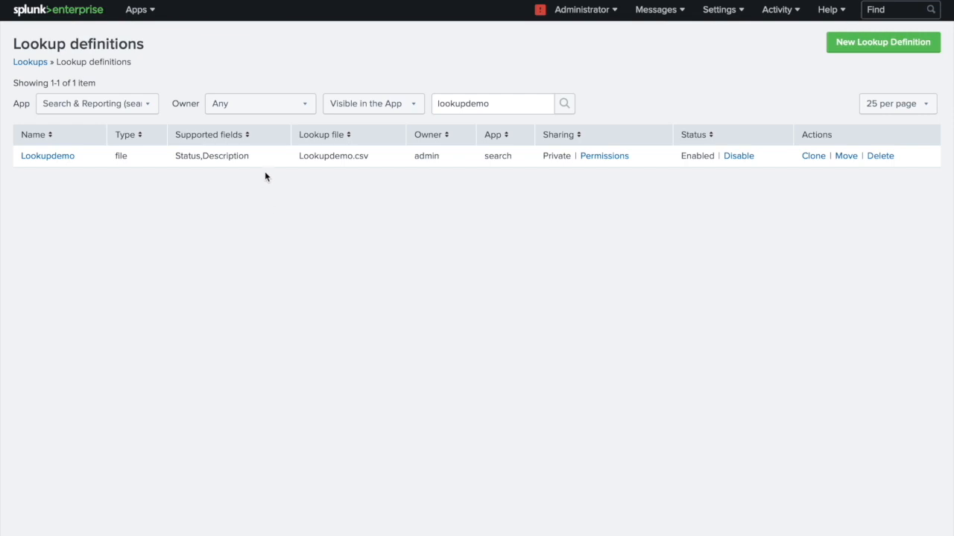
left_click_drag(256, 157, 175, 157)
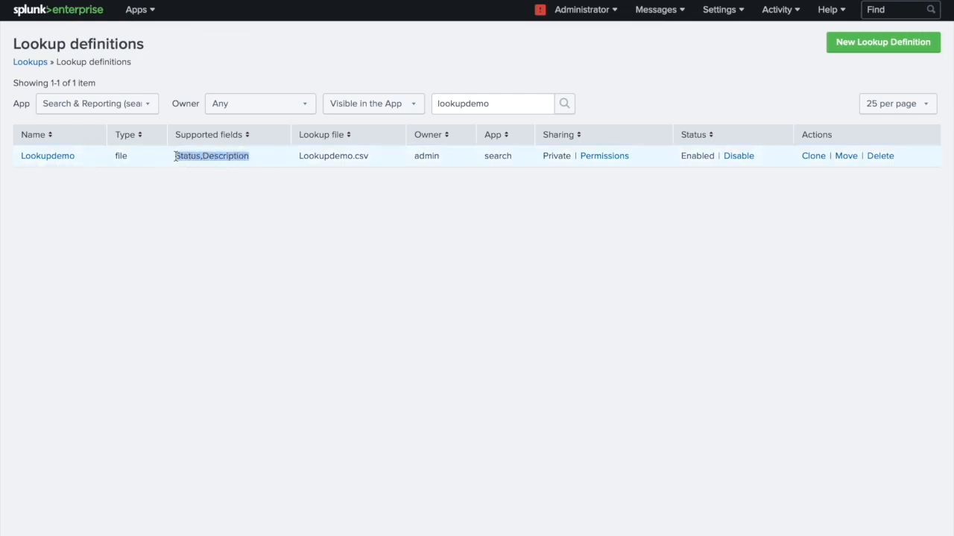
left_click(291, 237)
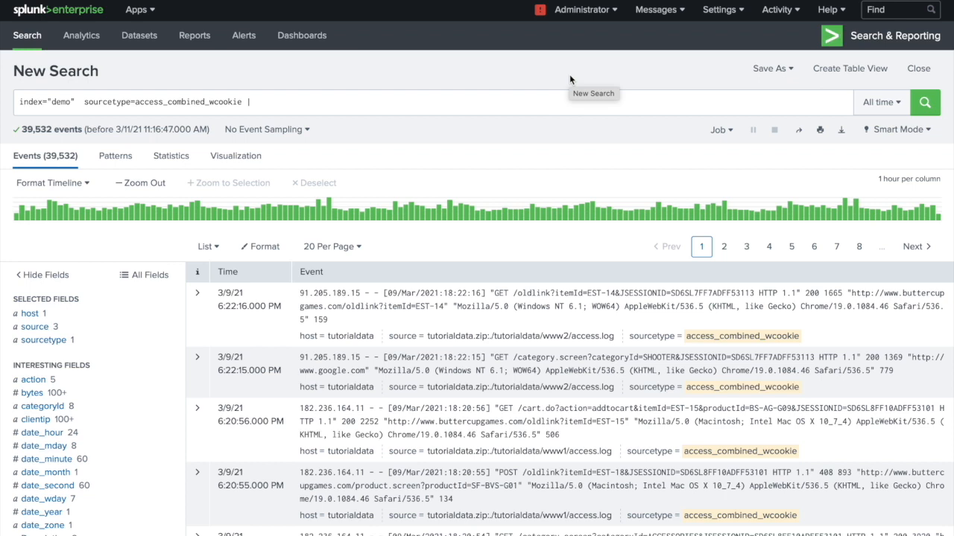
Rerun the demo index search for sourcetype access_combined_wcookie and examine the values of the status field.
left_click(448, 110)
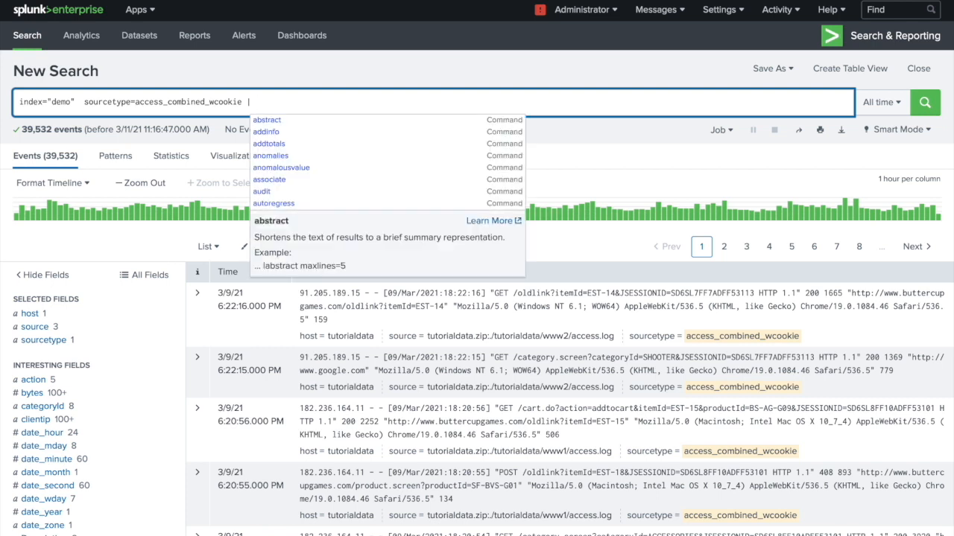
left_click(258, 104)
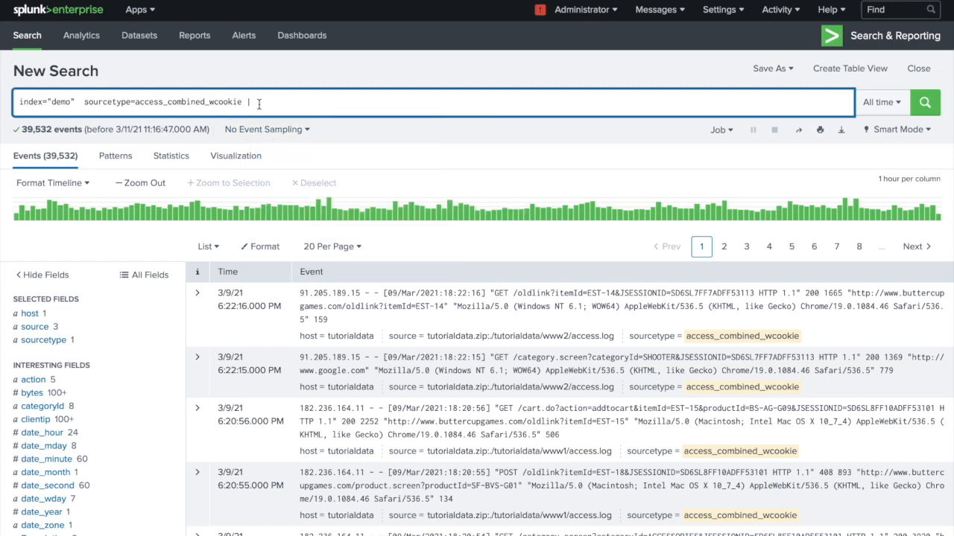
key("Return")
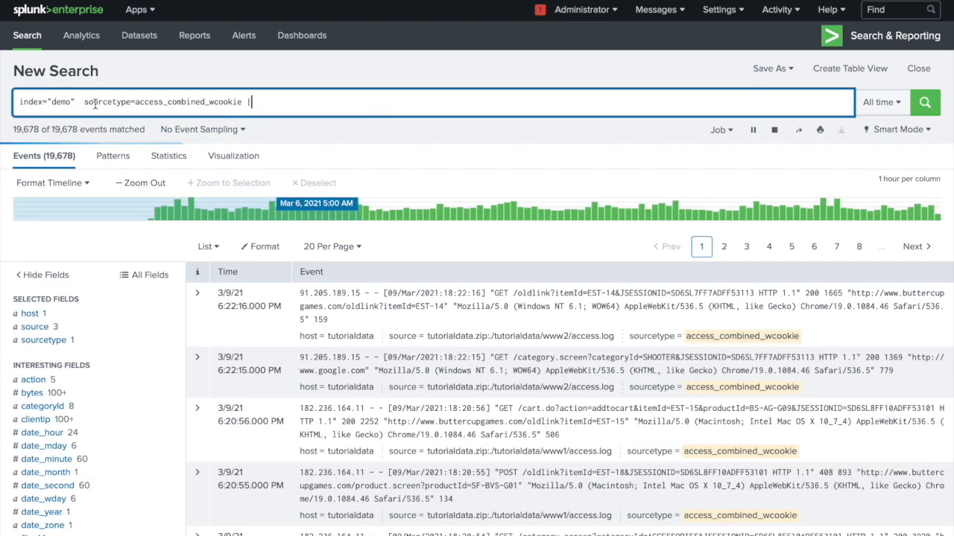
scroll(95, 424, "down", 3)
scroll(95, 424, "down", 3)
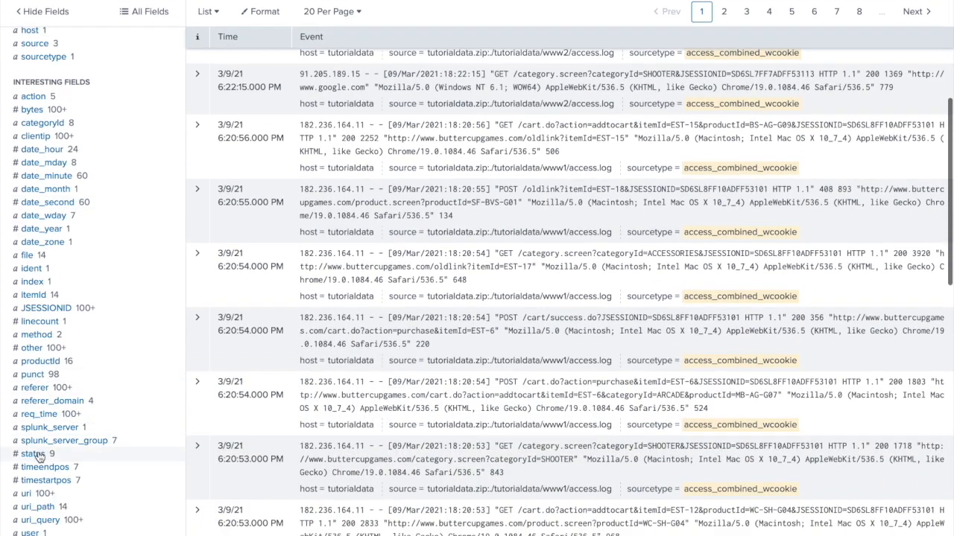
left_click(38, 455)
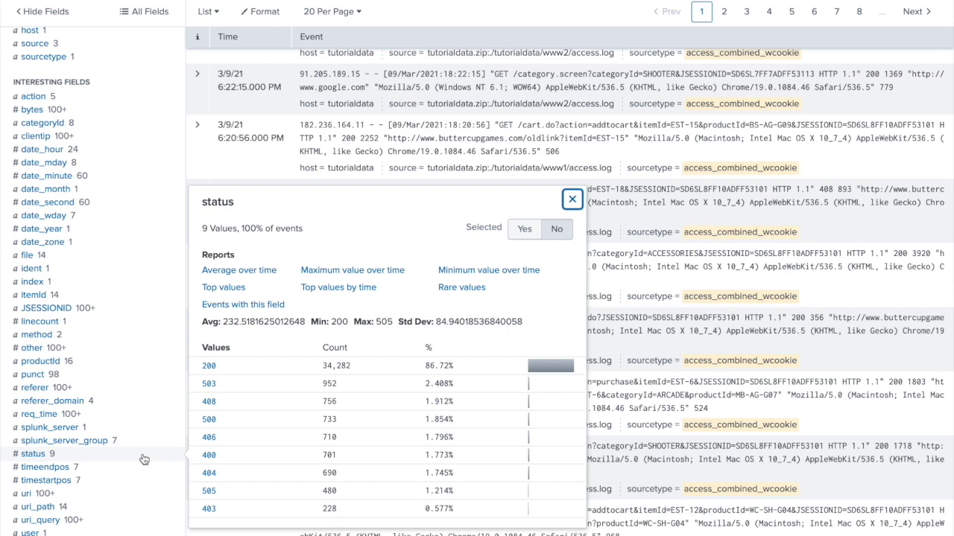
scroll(272, 319, "up", 4)
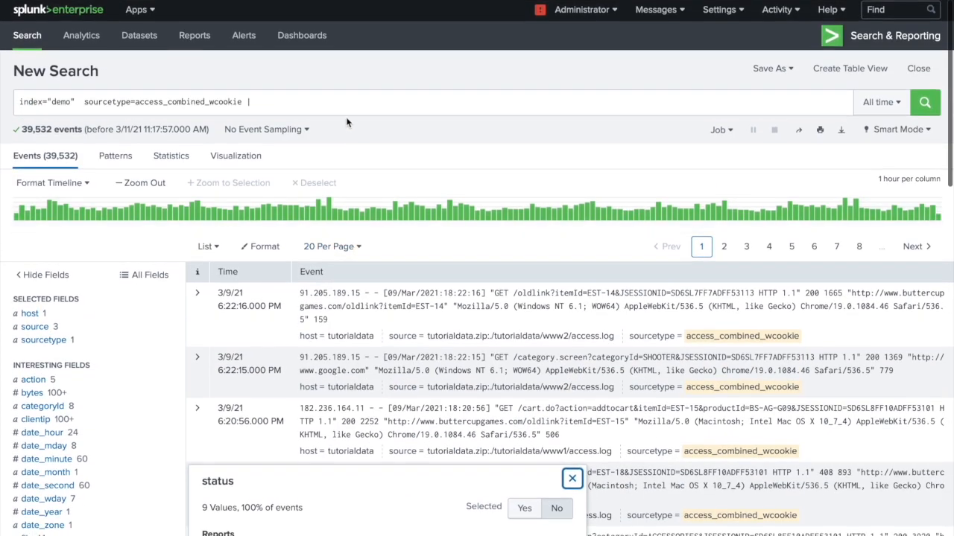
Append the lookup command from the command history to the search: lookup Lookupdemo.csv Status AS status.
left_click(343, 102)
type("ll")
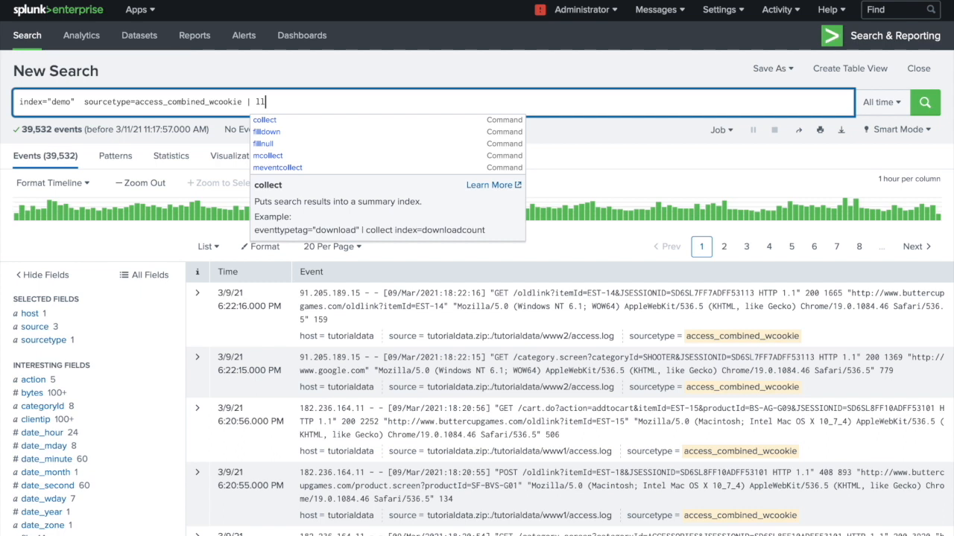
key("BackSpace")
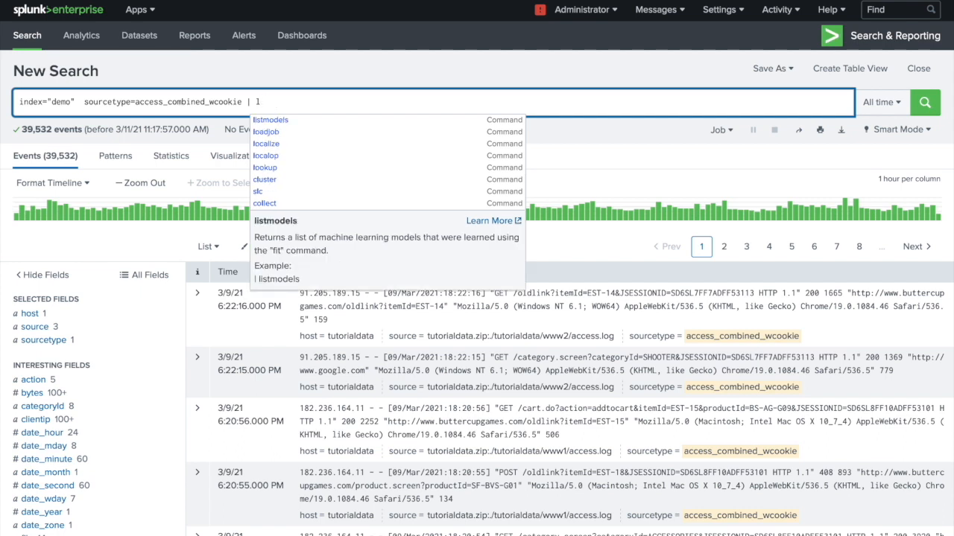
type("ooku")
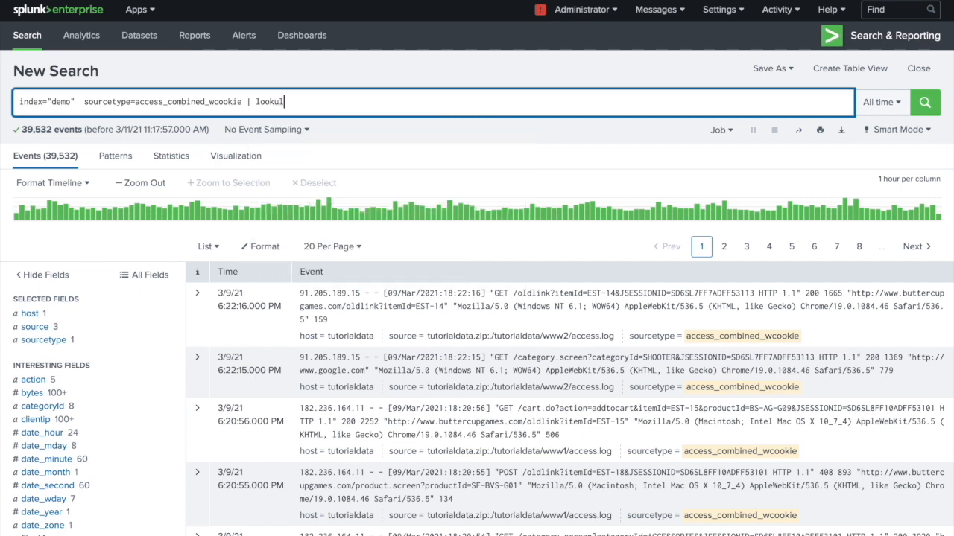
type("l")
key("BackSpace")
type("p")
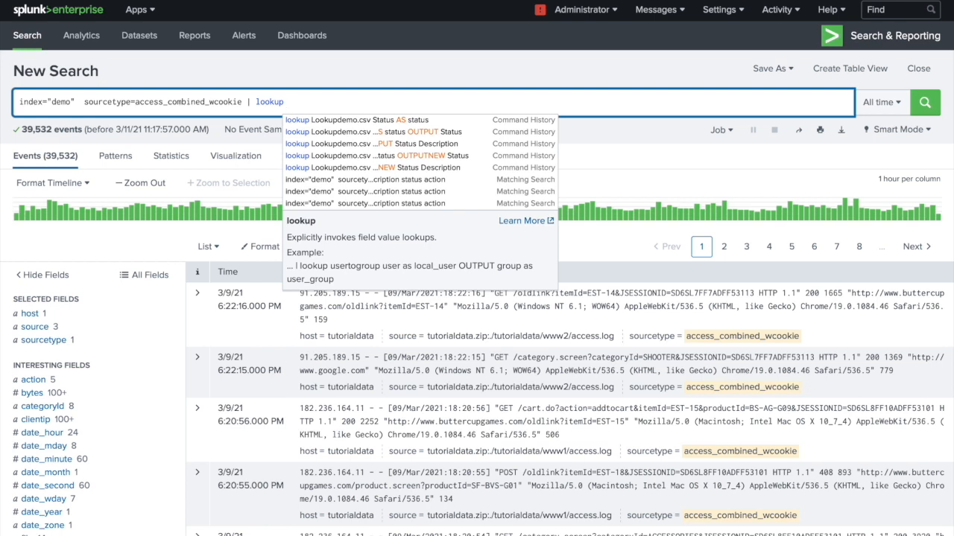
key("Down")
key("Return")
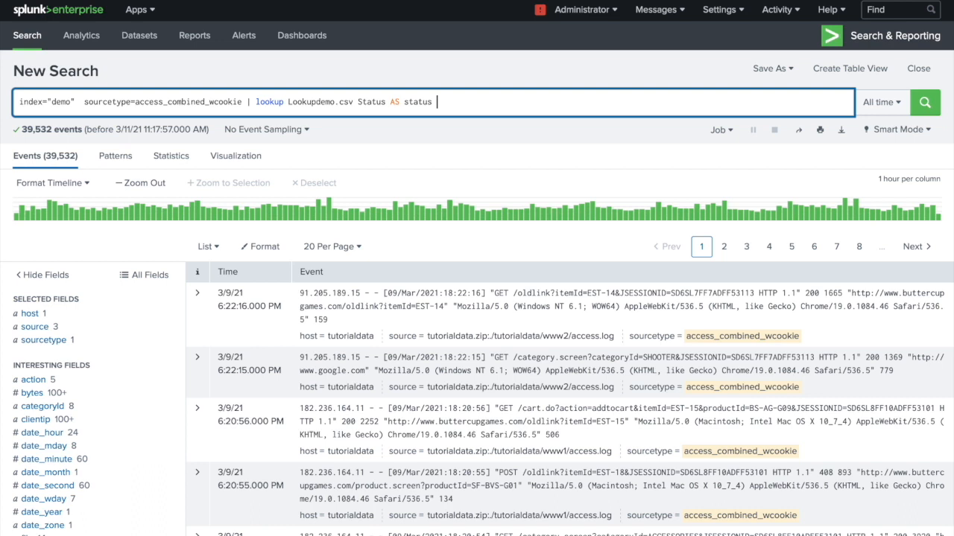
Change the lookup's reference from the CSV file to the Lookupdemo definition, keeping Status AS status, and run the search.
left_click(353, 101)
key("BackSpace")
key("BackSpace")
key("BackSpace")
key("BackSpace")
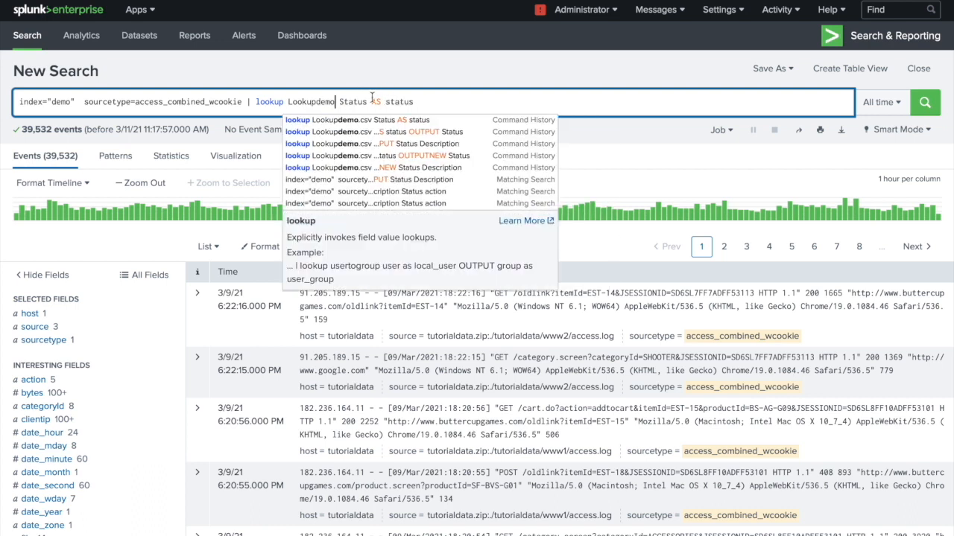
left_click(346, 101)
double_click(354, 102)
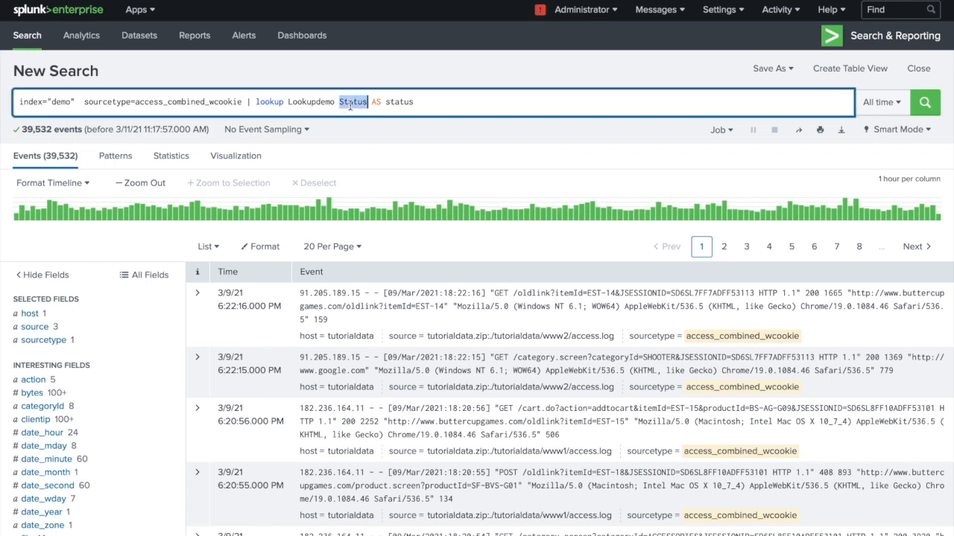
double_click(396, 102)
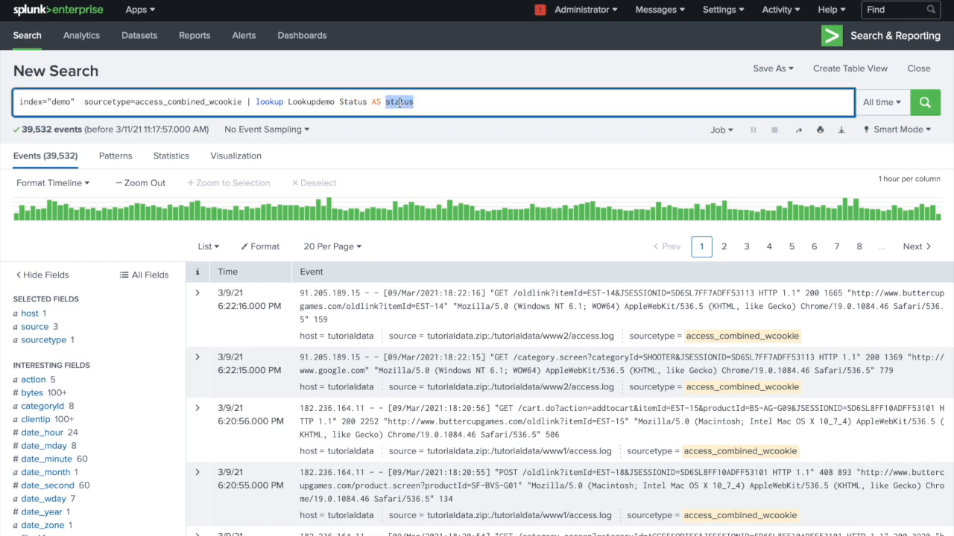
left_click(427, 103)
key("BackSpace")
key("Return")
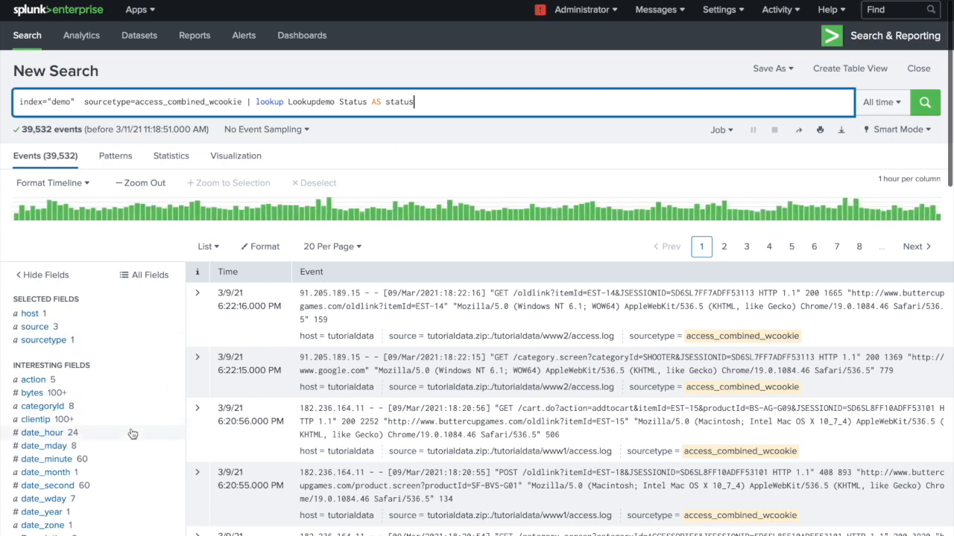
Compare the values and counts of the Description field with those of the status field in the results.
scroll(132, 433, "down", 1)
scroll(134, 433, "up", 1)
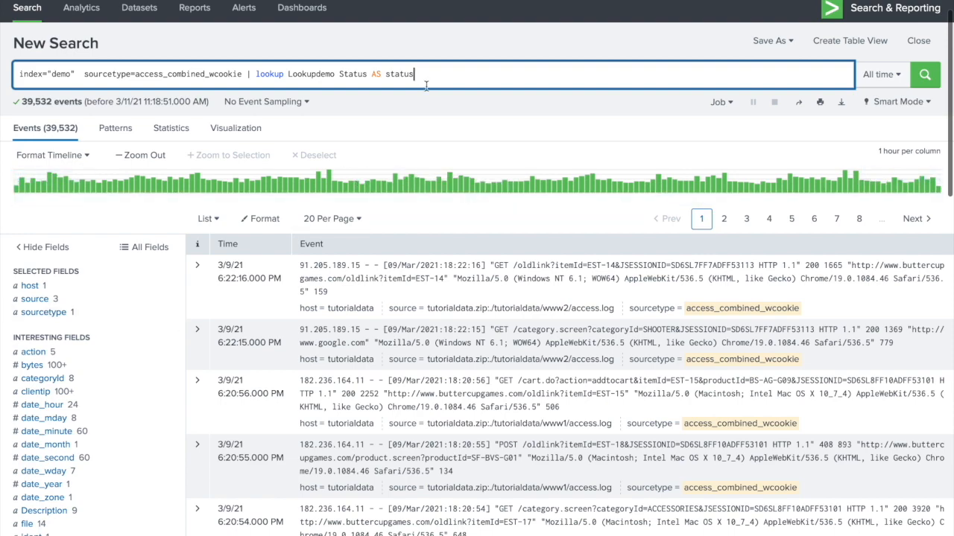
scroll(134, 398, "down", 3)
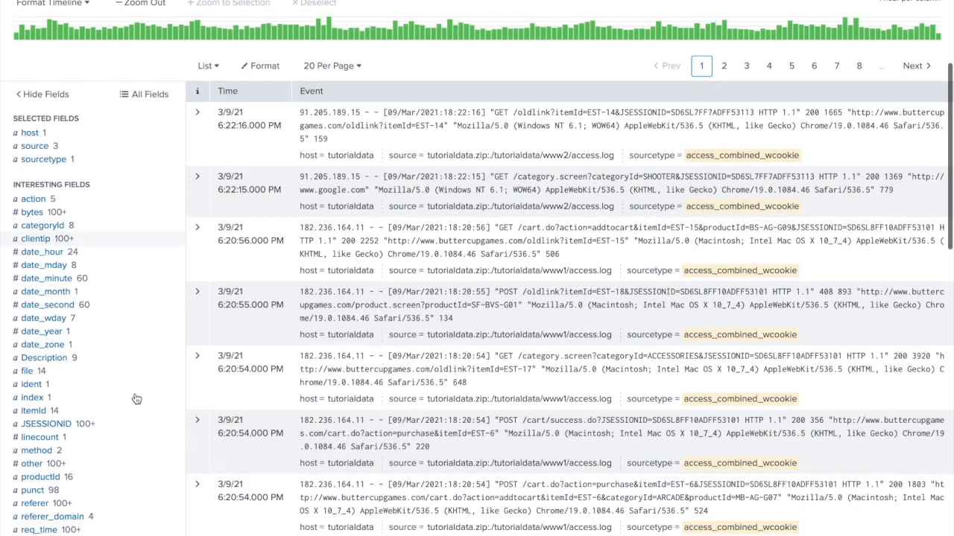
scroll(136, 398, "up", 3)
scroll(136, 398, "down", 4)
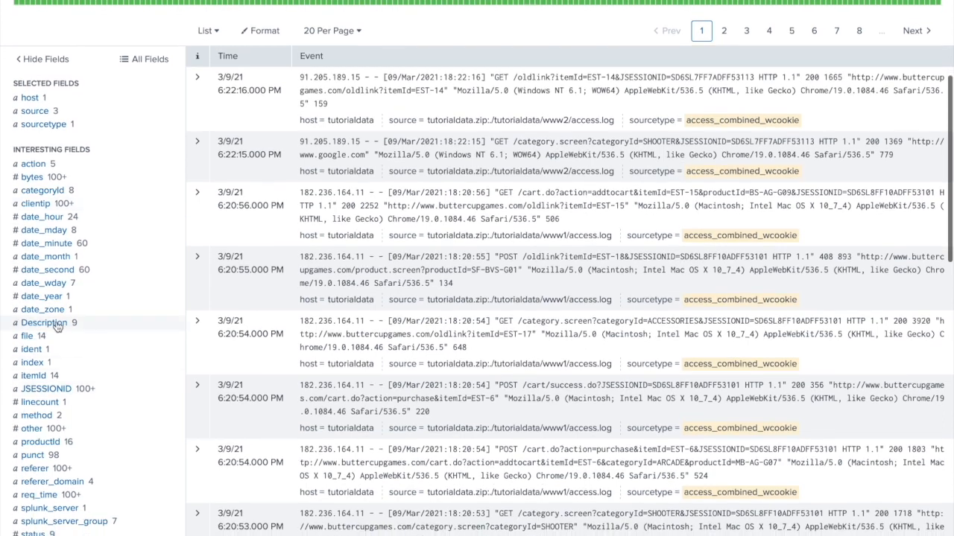
left_click(44, 322)
scroll(138, 403, "down", 5)
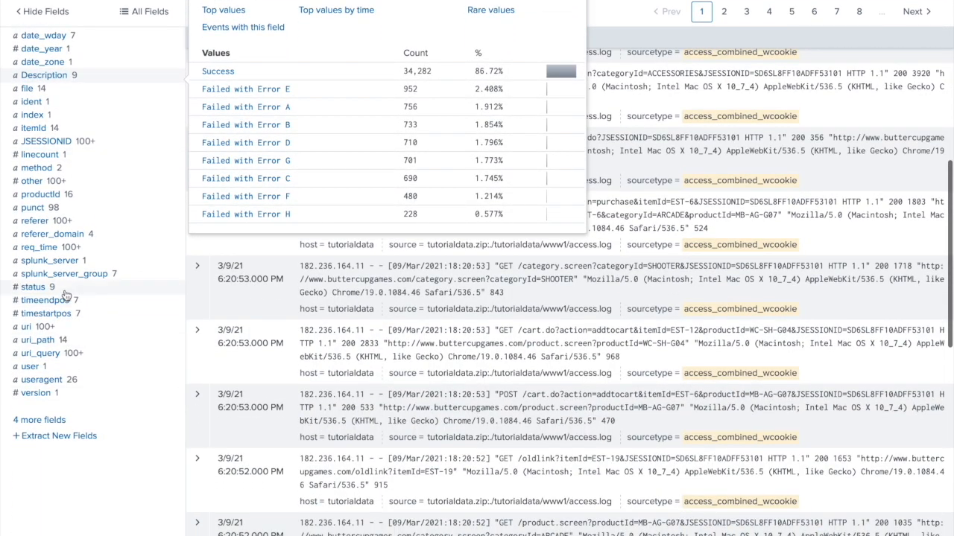
left_click(37, 288)
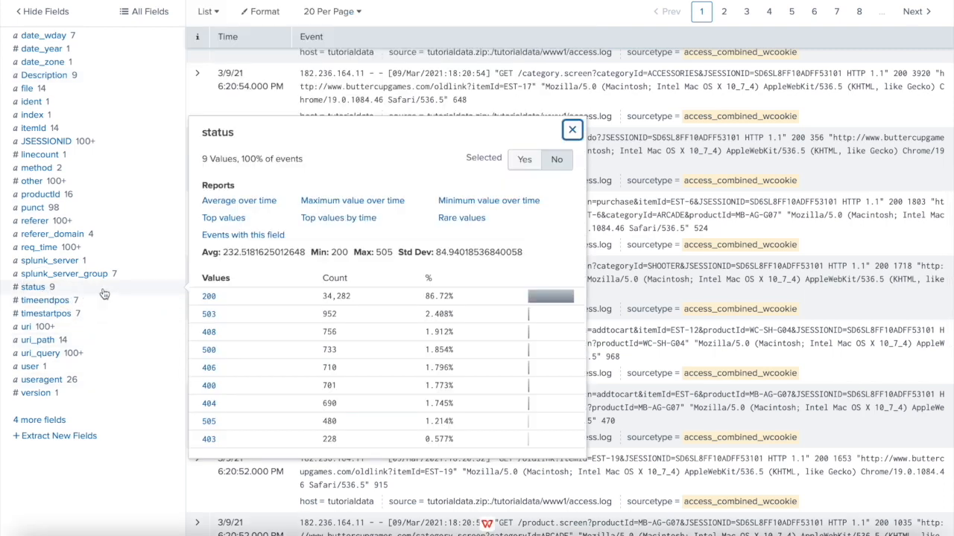
scroll(113, 322, "up", 5)
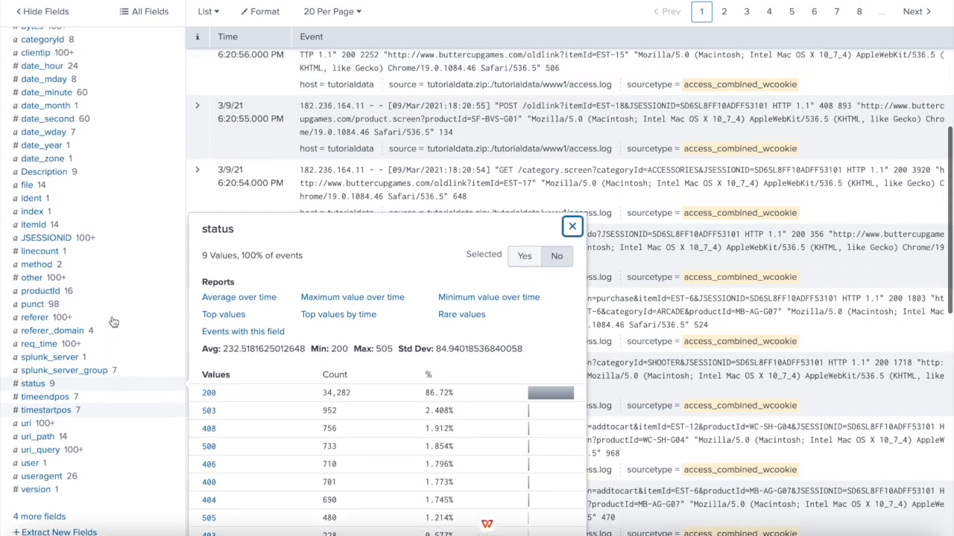
scroll(113, 322, "up", 4)
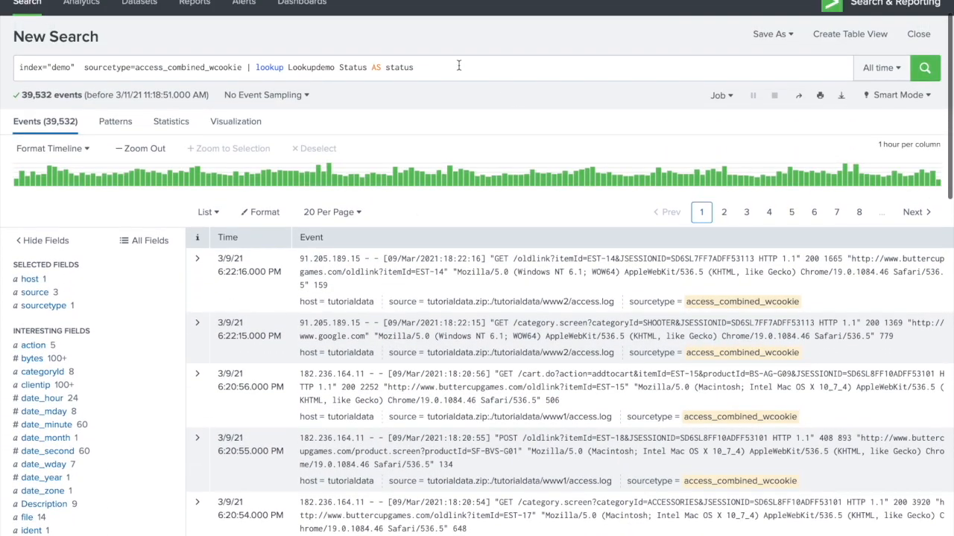
left_click(459, 65)
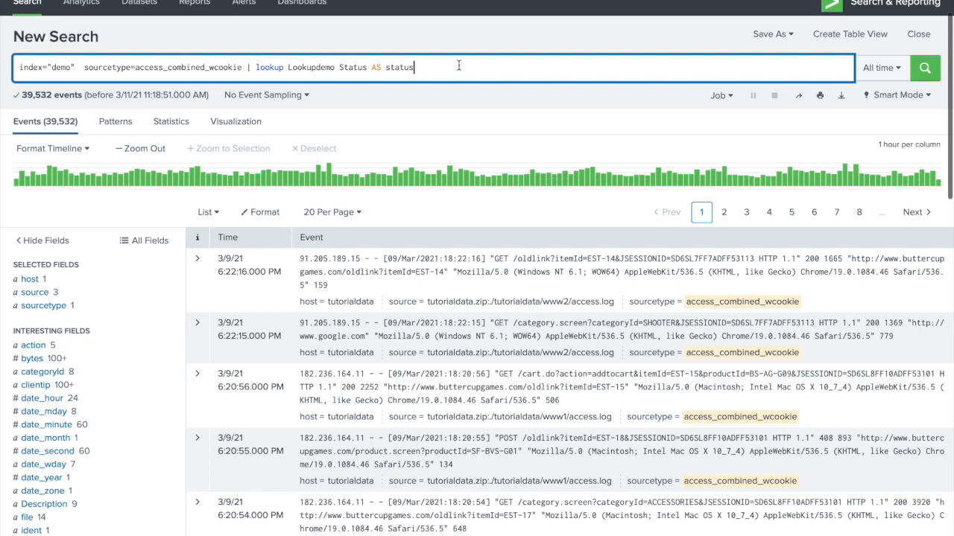
Add an OUTPUT clause with the fields Status and Description to the lookup command and run the search.
type("OUT")
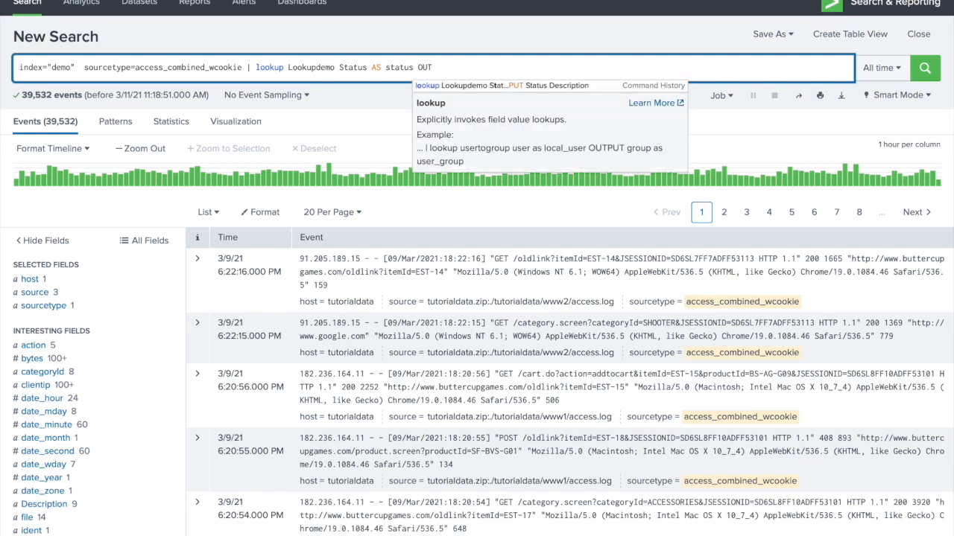
type("PUT")
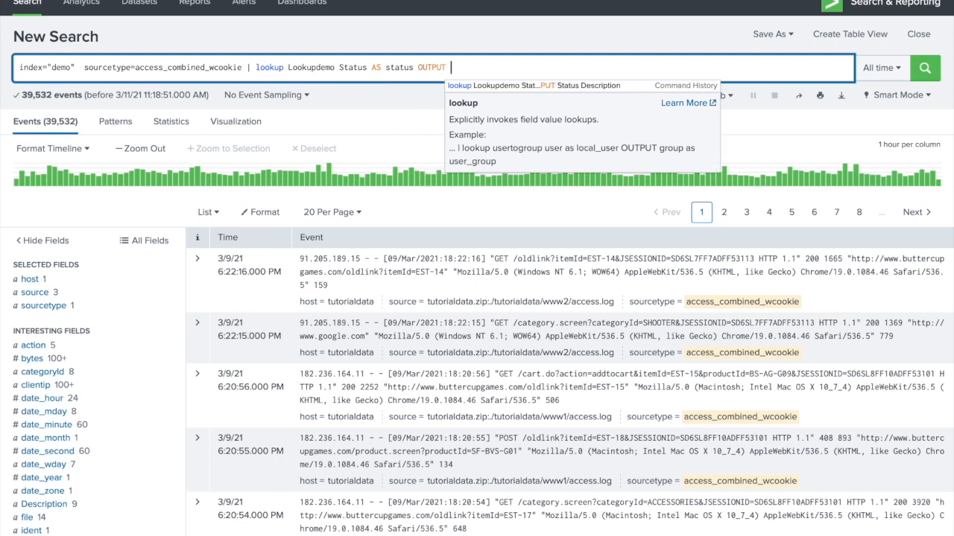
double_click(348, 68)
key("ctrl+c")
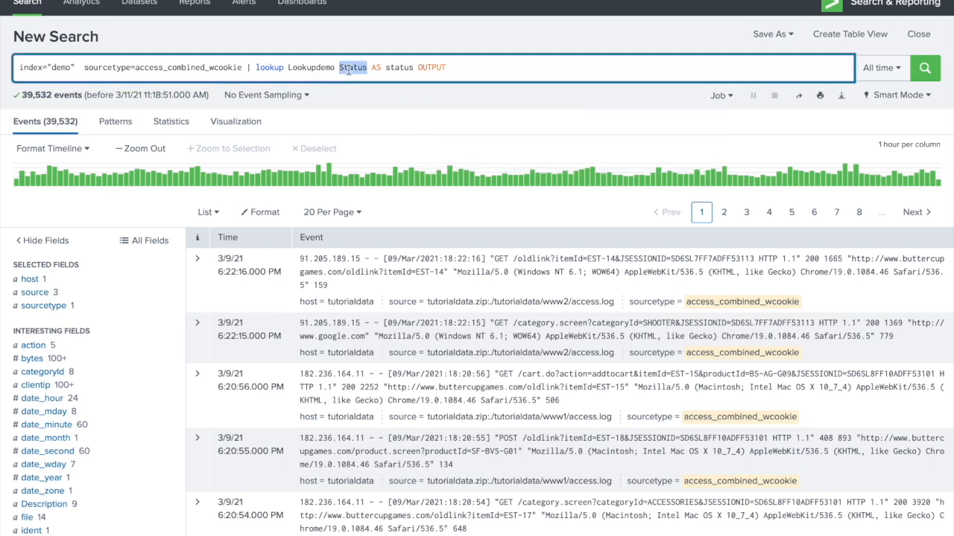
left_click(511, 69)
key("ctrl+v")
type("Des")
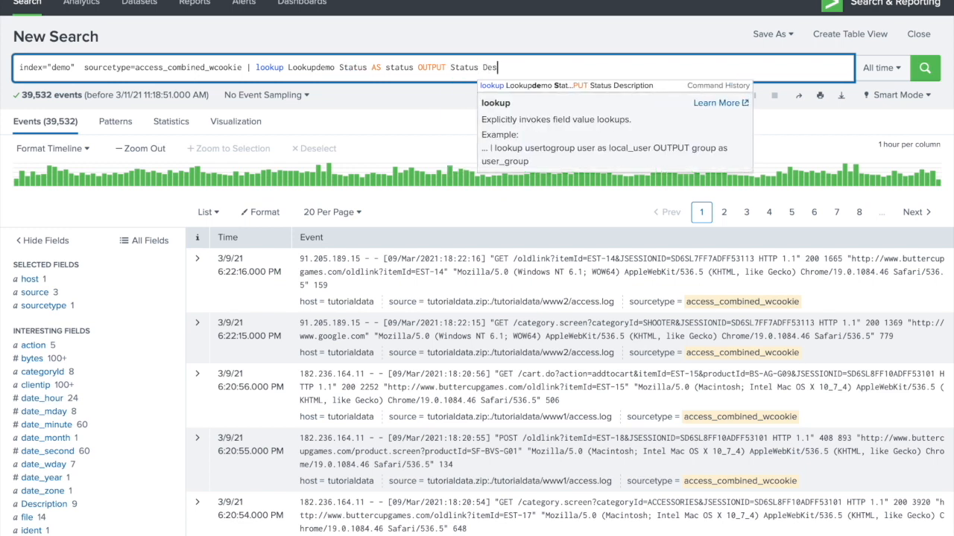
type("criptiop")
key("Return")
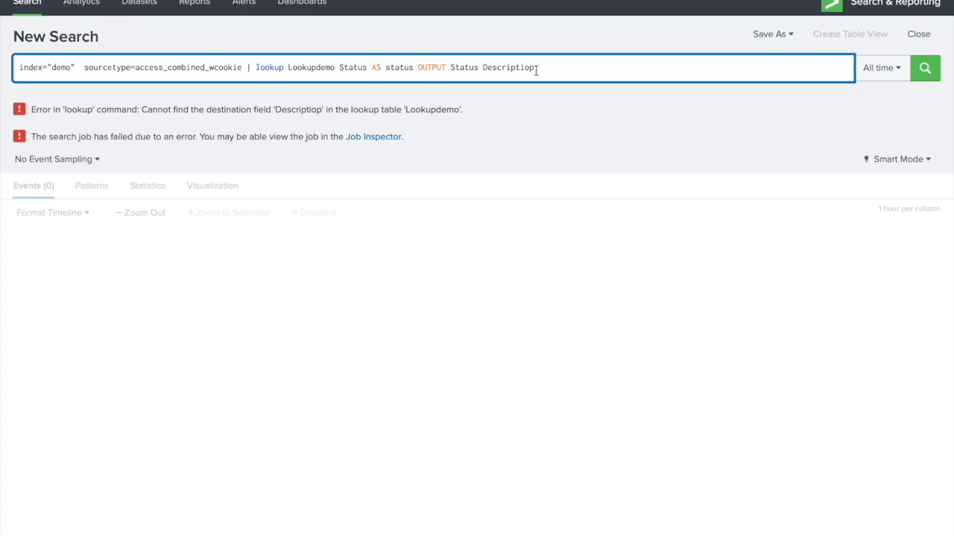
key("BackSpace")
key("Return")
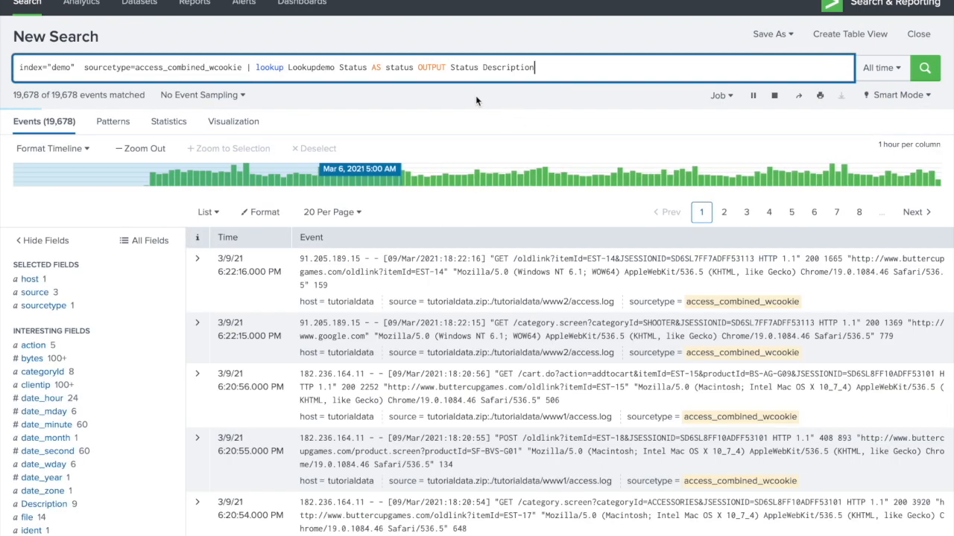
Compare the values and counts of the Status and status fields in the results, and open the Description field's details.
double_click(433, 67)
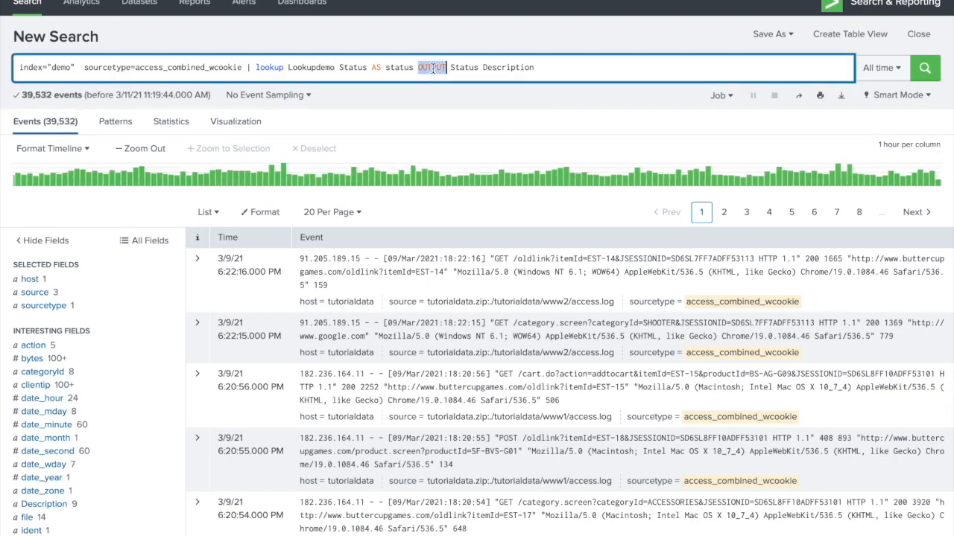
left_click_drag(451, 67, 534, 67)
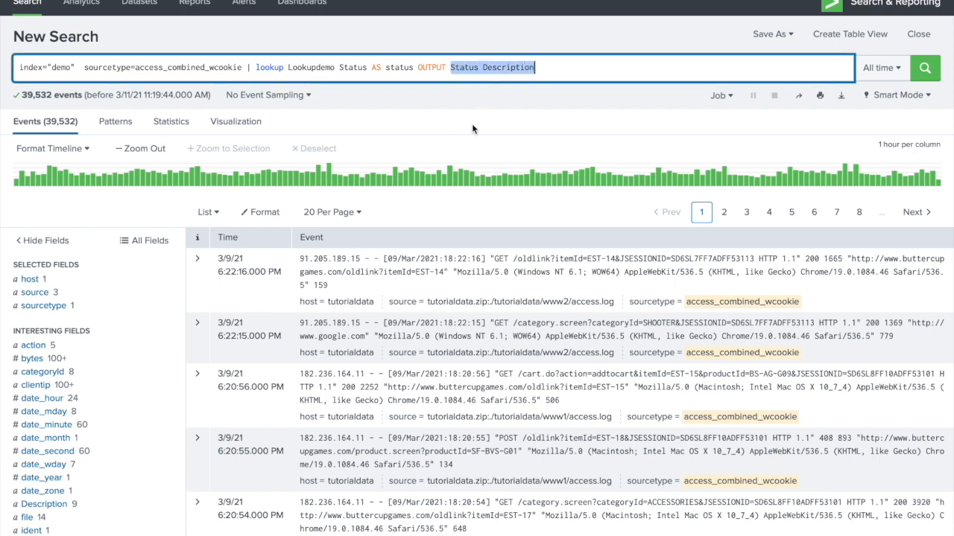
scroll(149, 410, "down", 3)
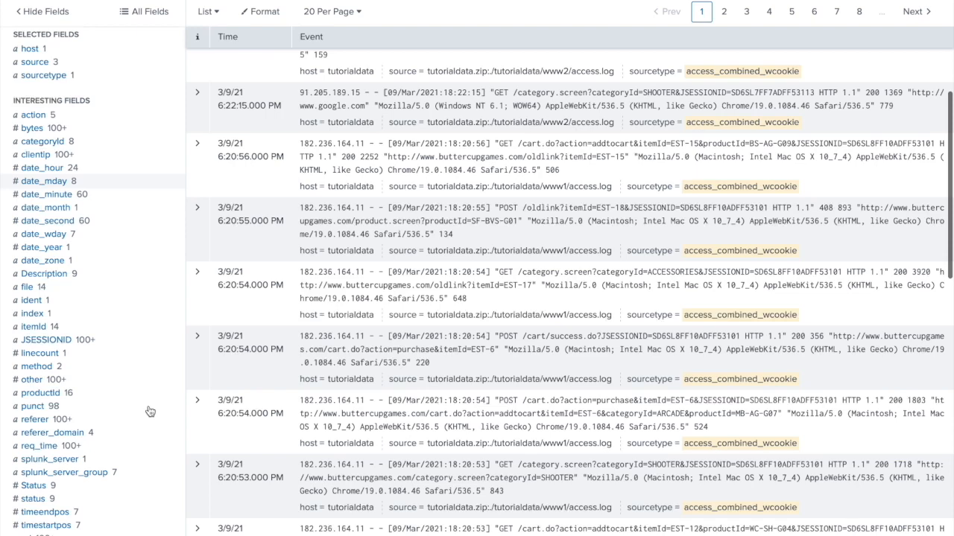
left_click(149, 405)
right_click(148, 405)
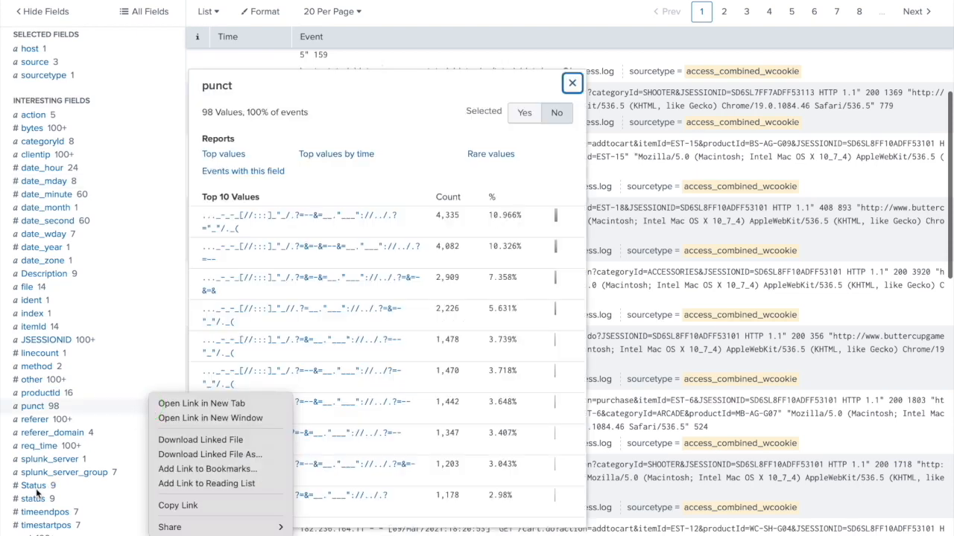
left_click(6, 492)
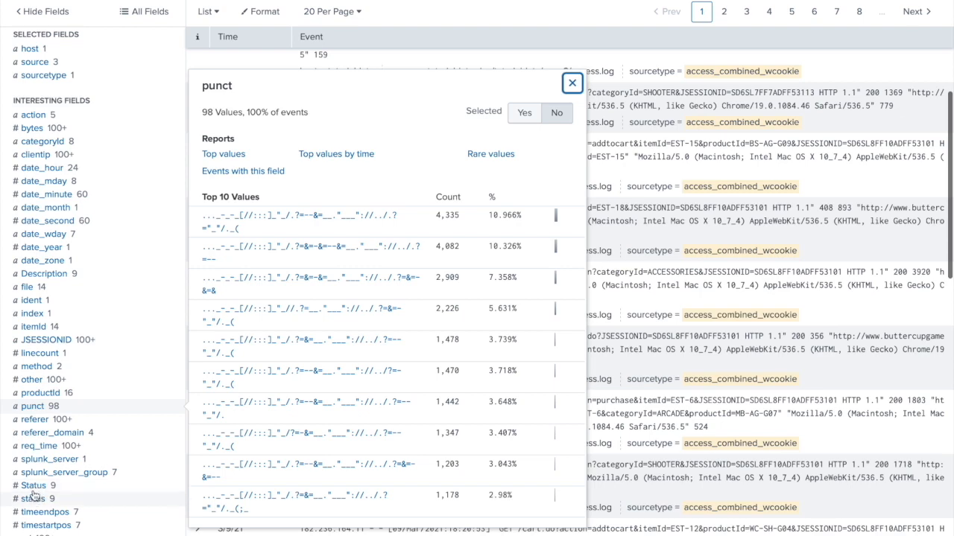
left_click(33, 488)
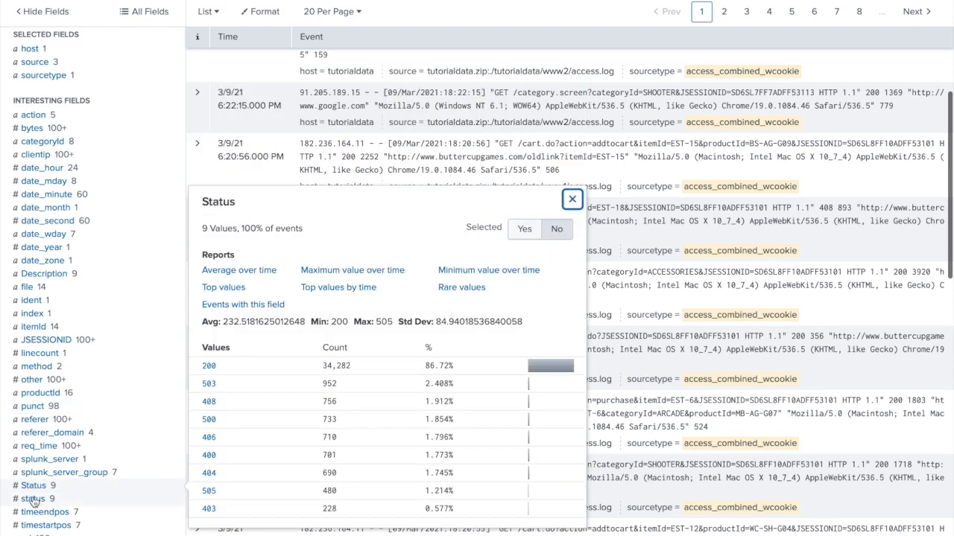
left_click(33, 500)
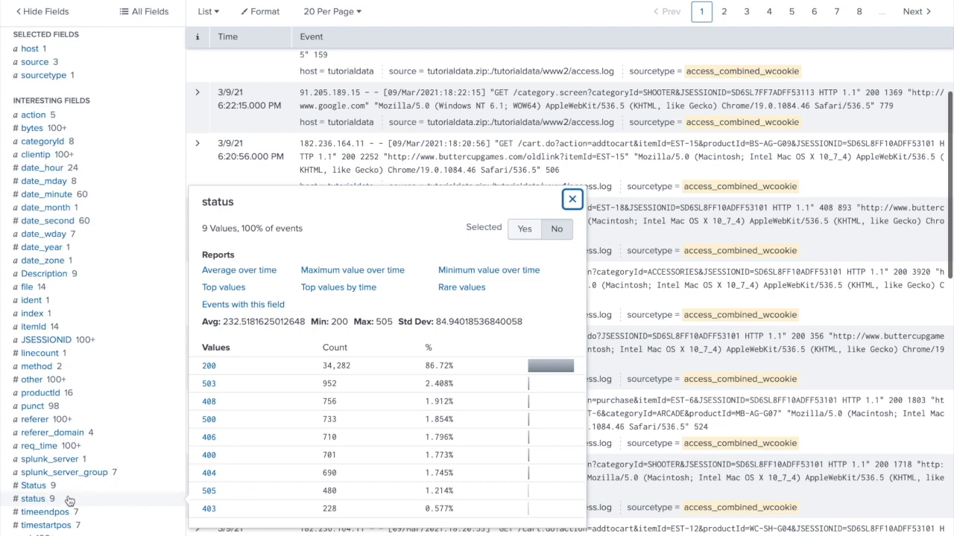
left_click(43, 273)
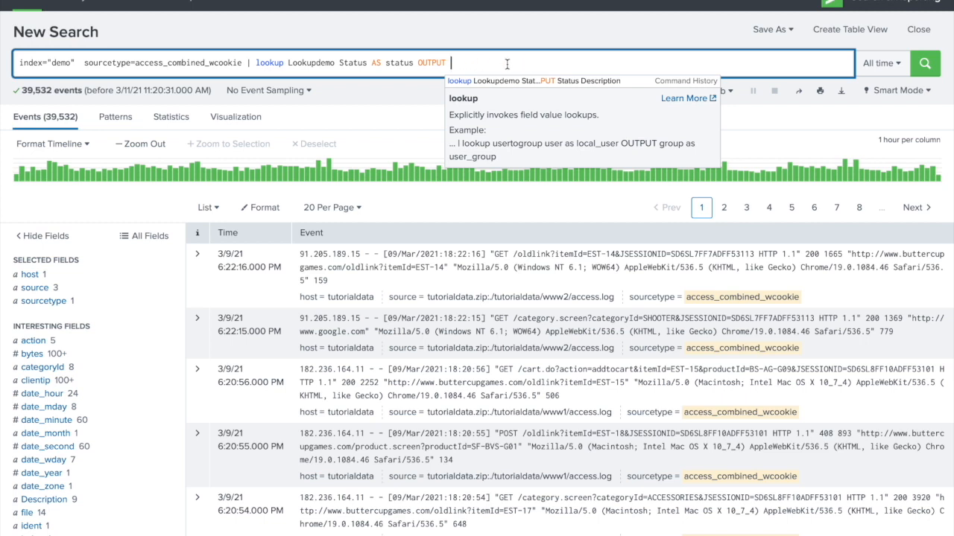
Check the interesting fields for Status and Description in the results of the search whose OUTPUT clause names no fields.
left_click(455, 63)
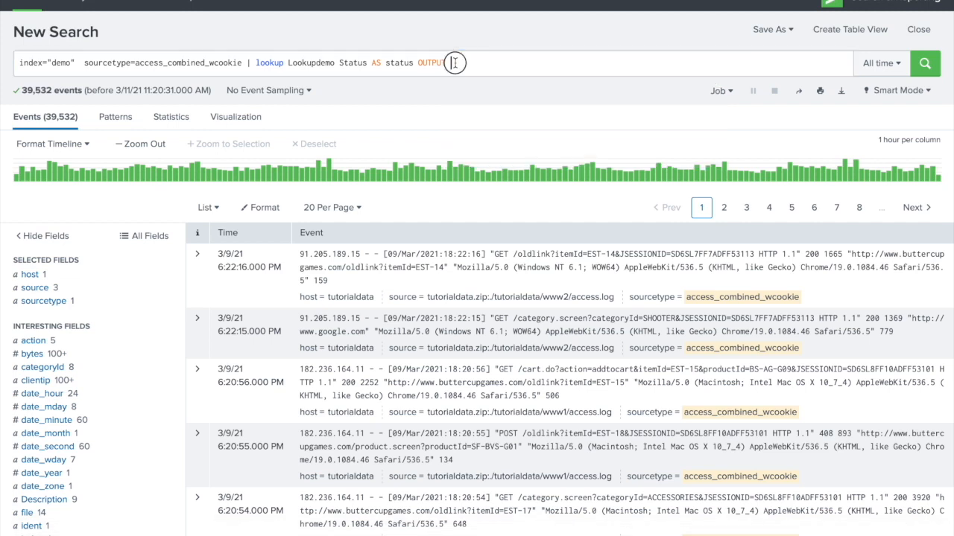
double_click(353, 65)
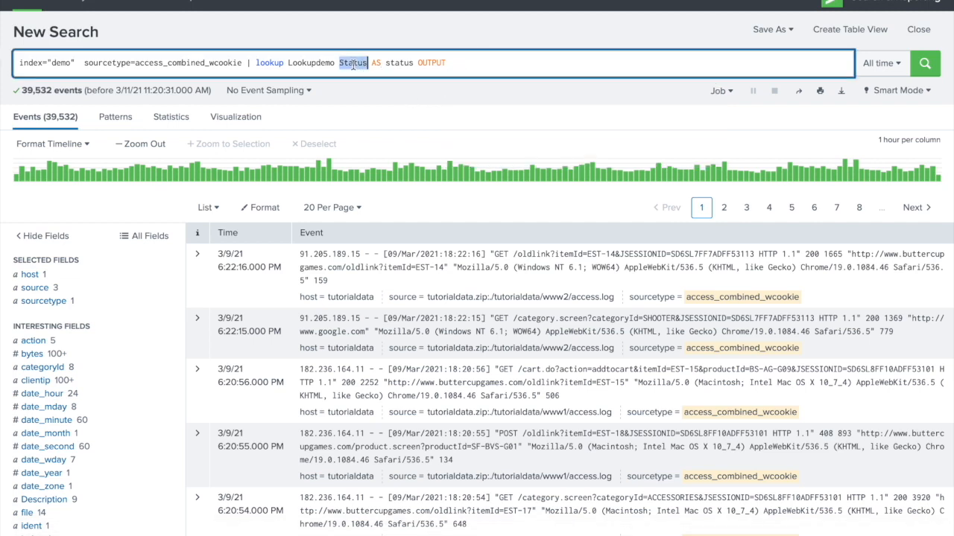
scroll(301, 272, "down", 3)
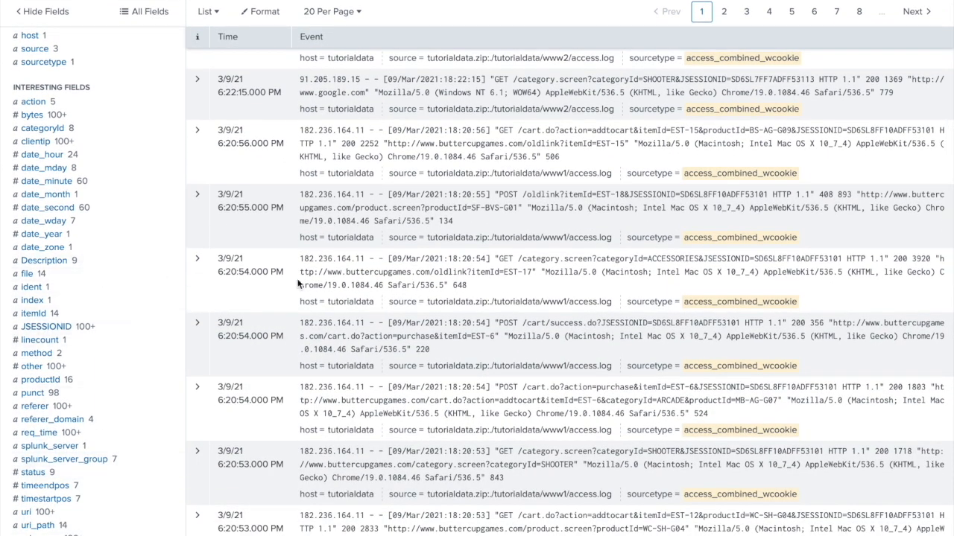
scroll(343, 276, "up", 3)
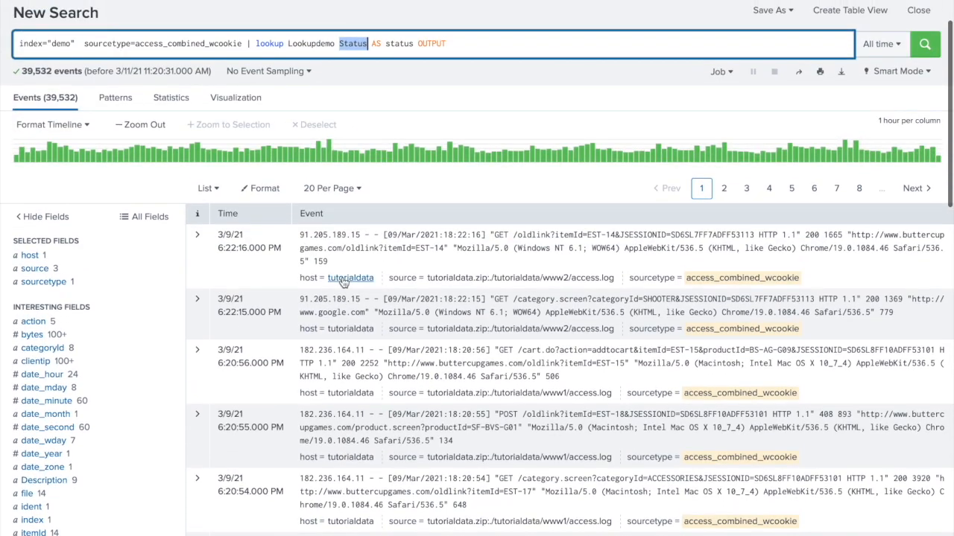
Complete the empty OUTPUT clause with Status and the description field, and run the search.
scroll(421, 203, "up", 2)
left_click(477, 101)
type("Stau")
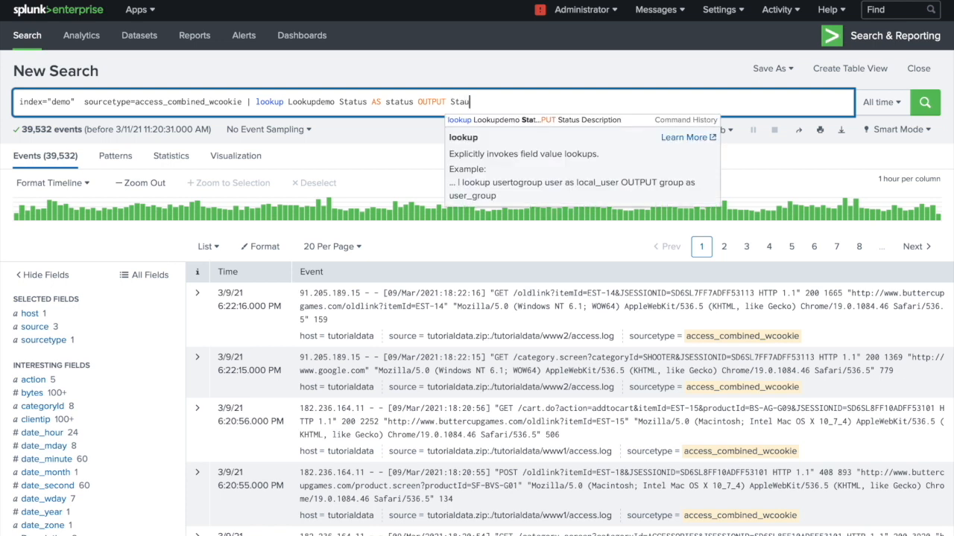
type("s")
key("BackSpace")
key("BackSpace")
key("BackSpace")
type("a")
type("tus")
type(" Decri")
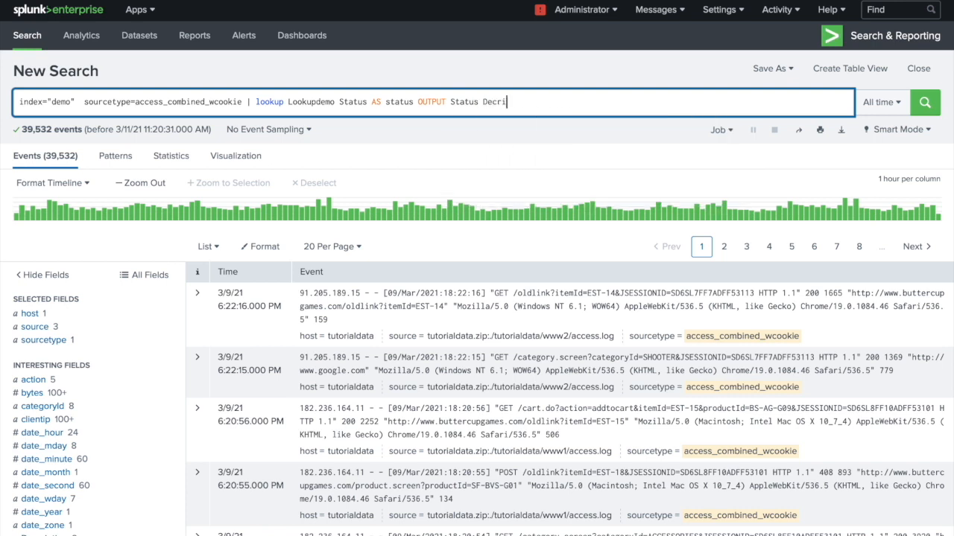
type("ption")
key("Return")
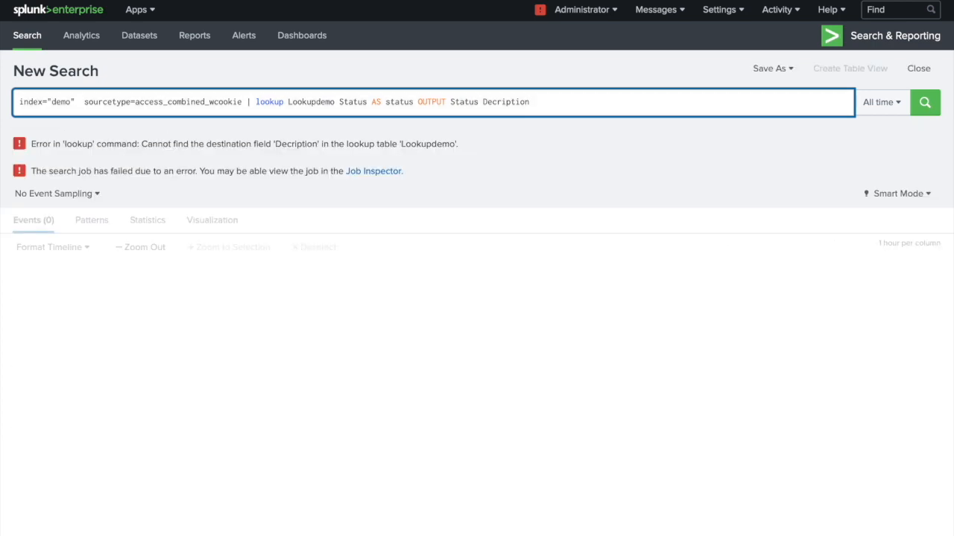
Correct the spelling of the second output field to Description and rerun the search.
key("Left")
key("Left")
key("Left")
key("Left")
key("Left")
key("Left")
key("Left")
key("Left")
type("s")
key("Return")
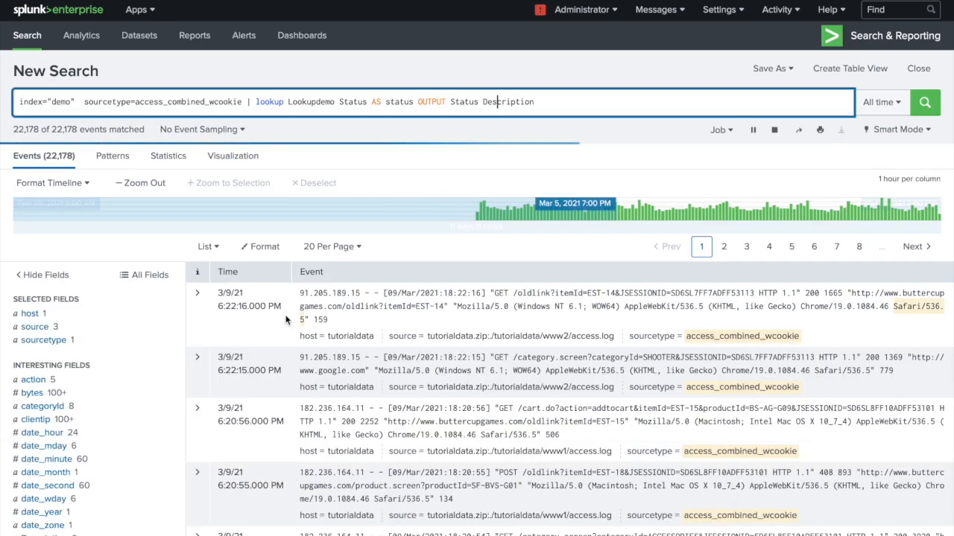
Examine the values and counts of the Status field among the interesting fields of the results.
scroll(255, 313, "down", 5)
scroll(244, 314, "down", 3)
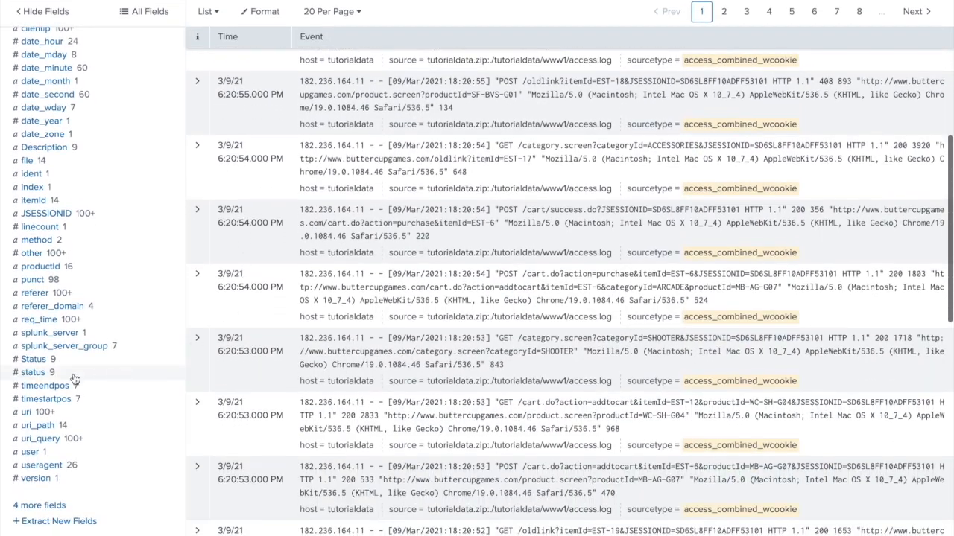
left_click(34, 359)
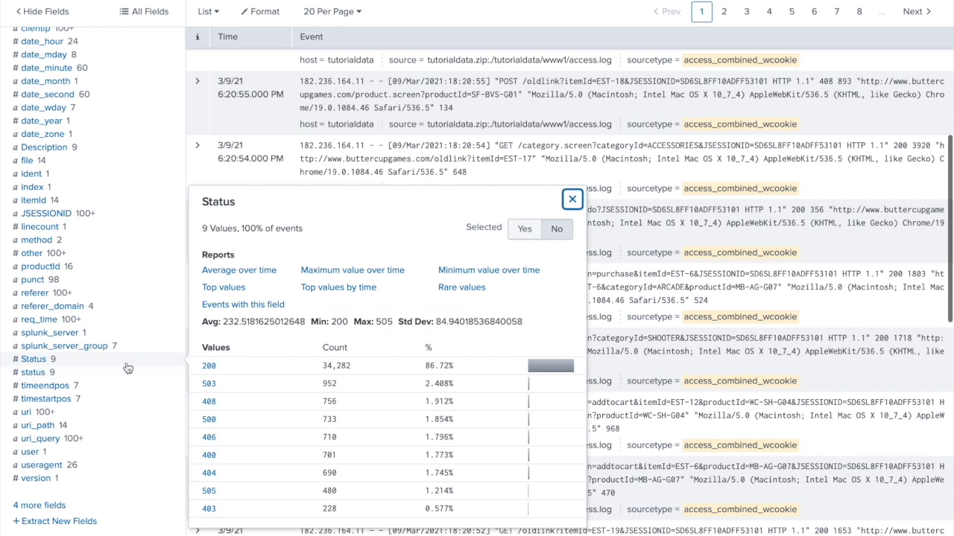
scroll(398, 311, "up", 3)
scroll(398, 305, "up", 3)
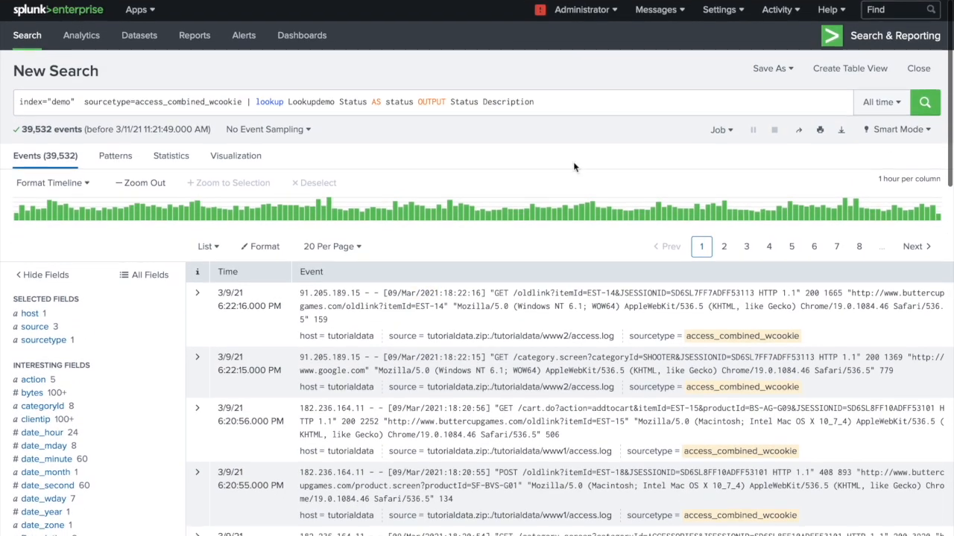
Review the Status and Description output fields in the search string's OUTPUT clause.
left_click(553, 102)
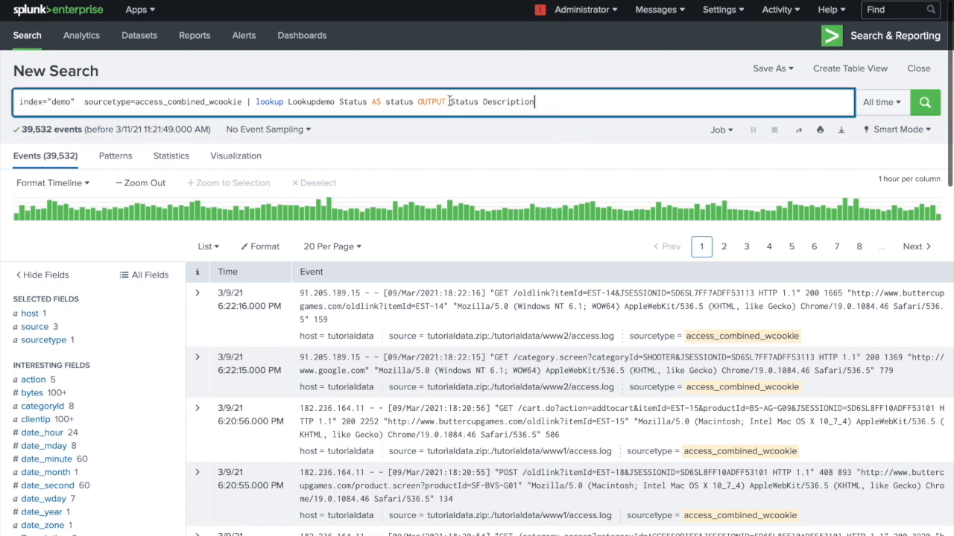
left_click_drag(452, 101, 545, 102)
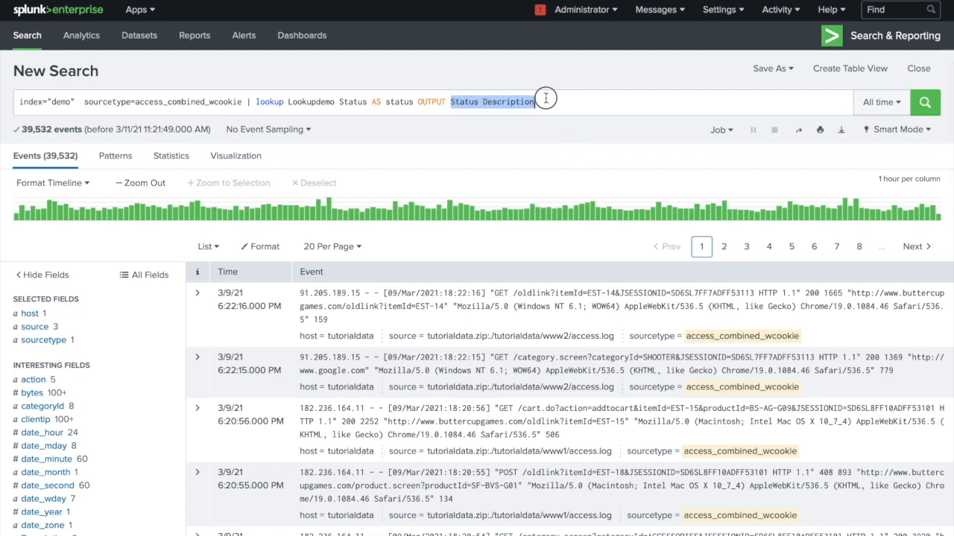
left_click(447, 105)
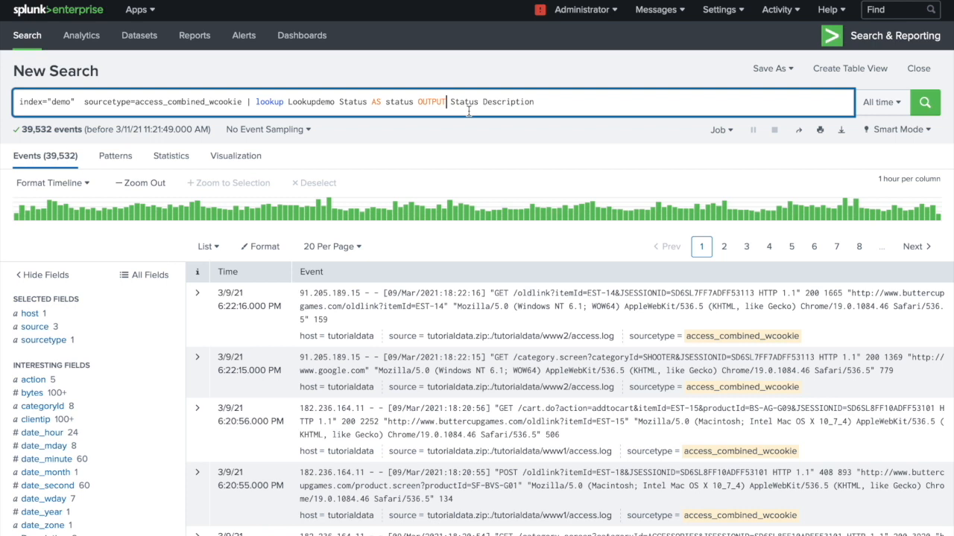
double_click(465, 103)
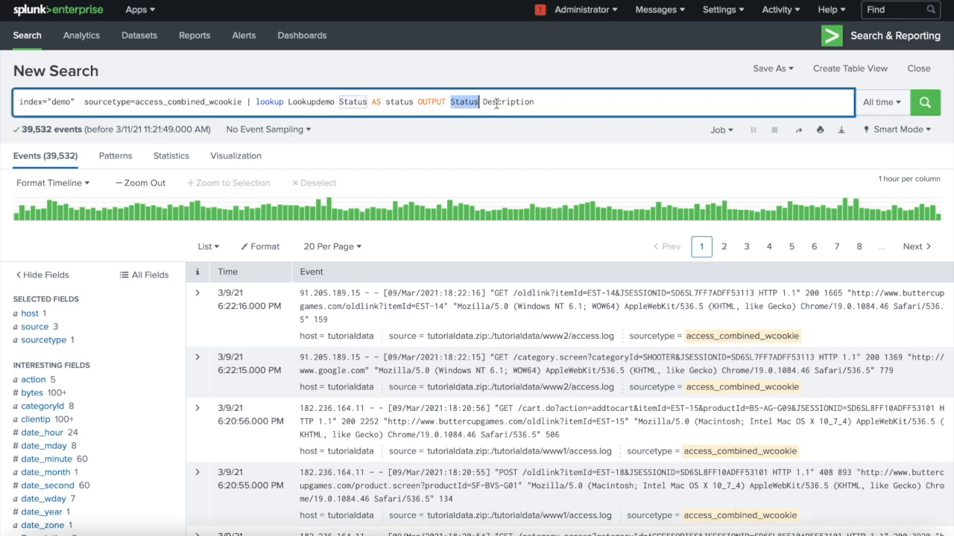
left_click_drag(533, 103, 450, 104)
double_click(462, 103)
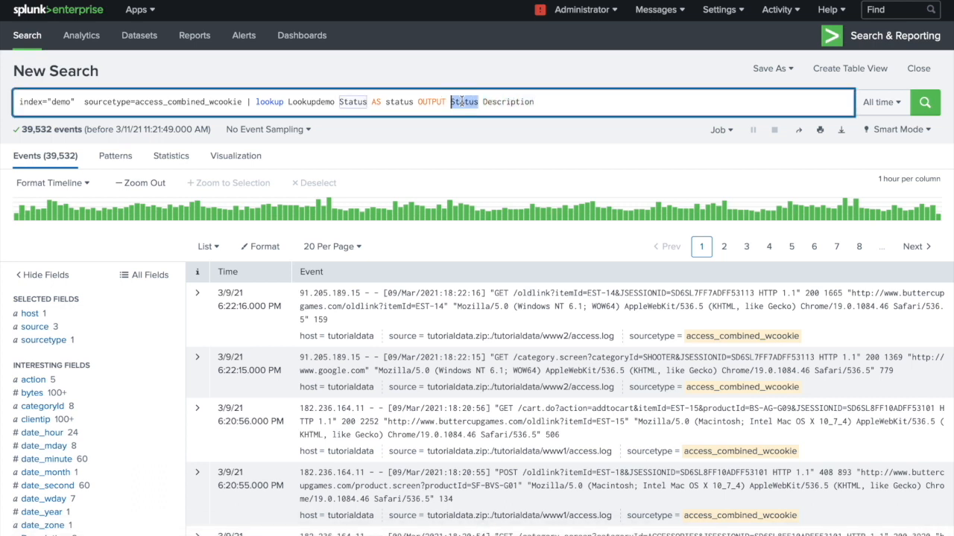
left_click(507, 102)
double_click(507, 103)
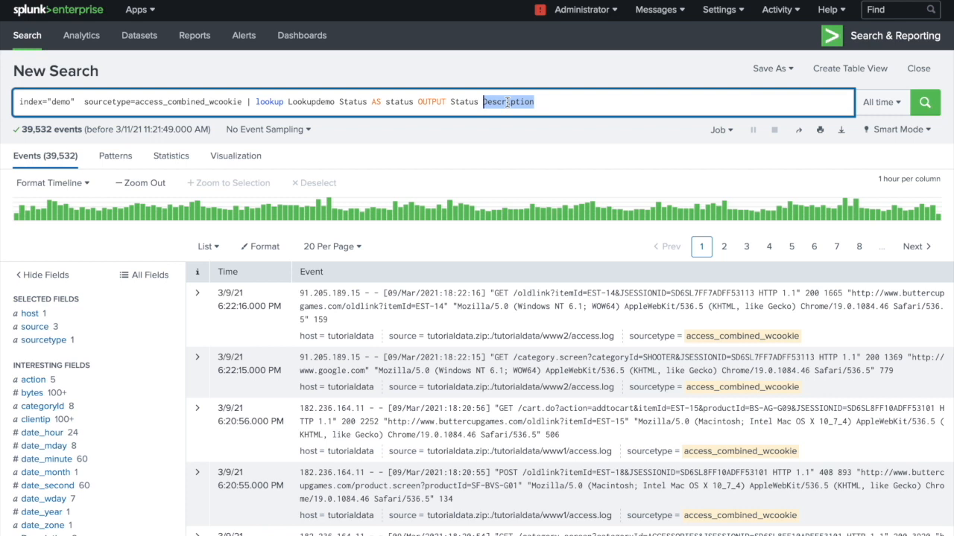
left_click(565, 105)
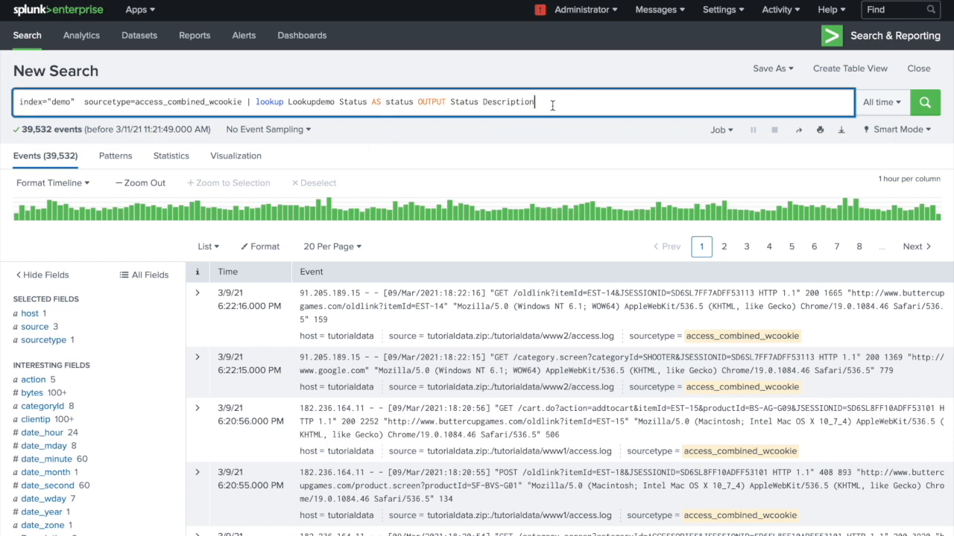
left_click_drag(450, 102, 536, 101)
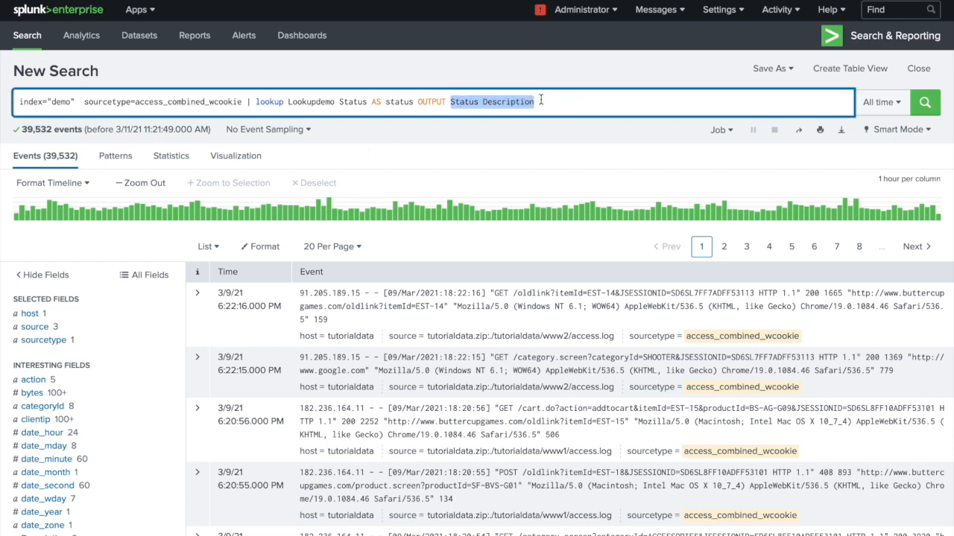
Change the lookup's OUTPUT clause to OUTPUTNEW, keeping Status Description, and run the search.
left_click(562, 108)
left_click(447, 102)
type("NEW")
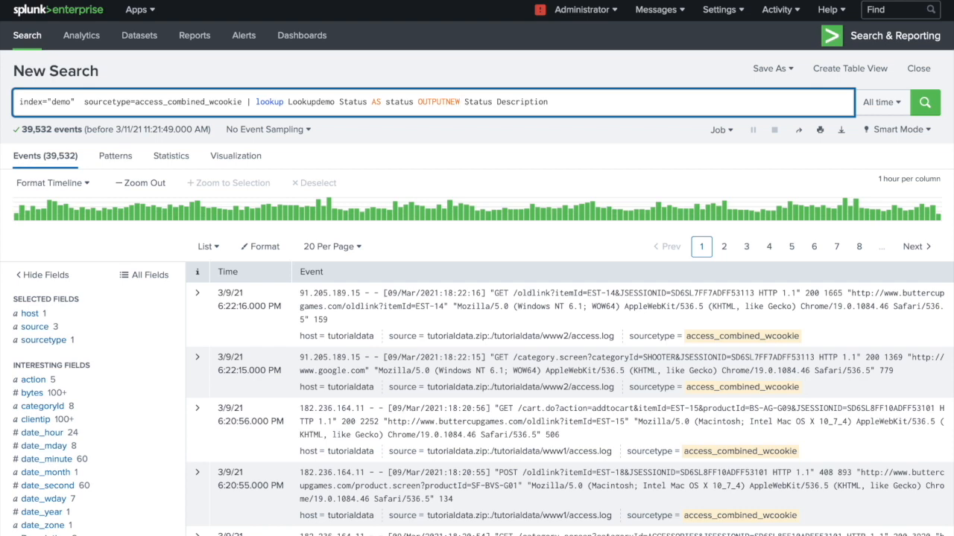
key("Return")
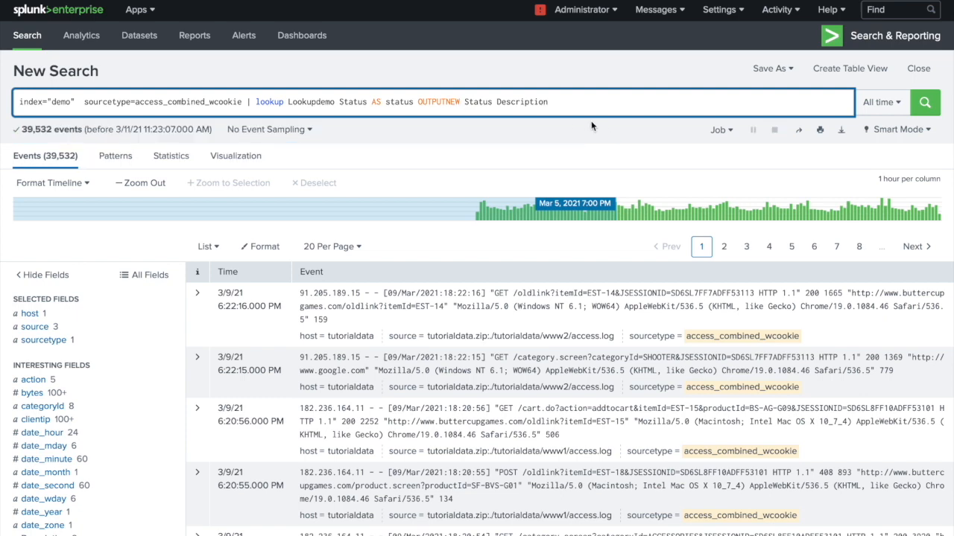
Remove the Status and Description output fields so the lookup ends with a bare OUTPUTNEW, and run the search.
left_click_drag(548, 102, 464, 102)
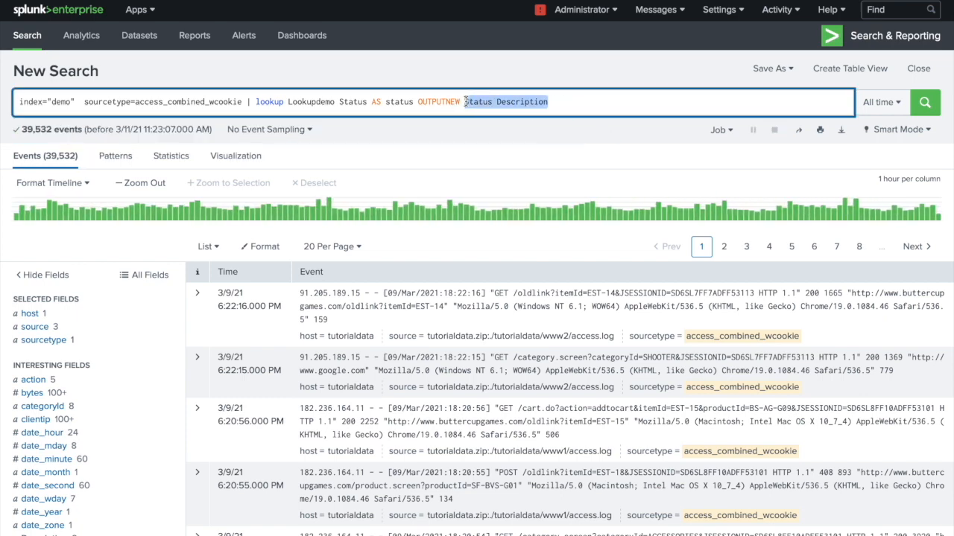
key("Return")
key("BackSpace")
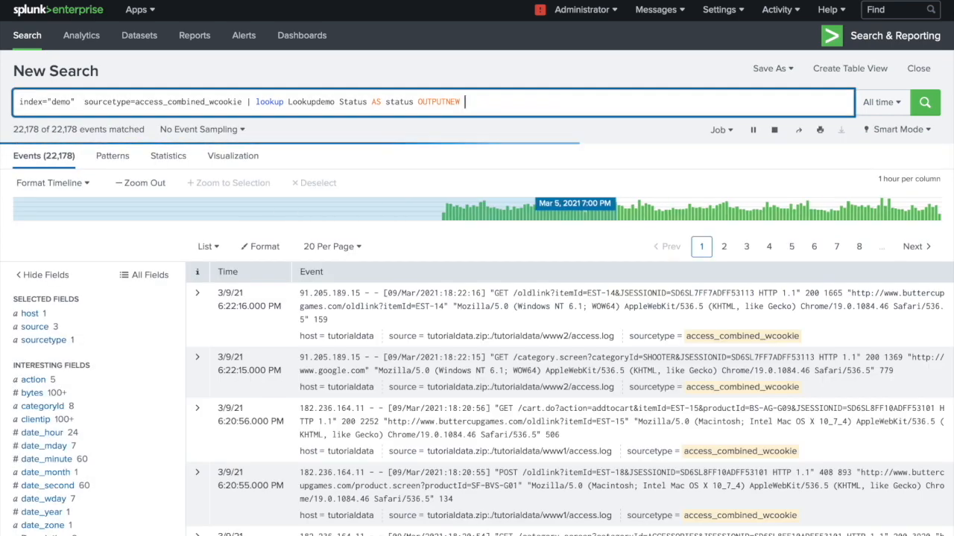
key("BackSpace")
key("Return")
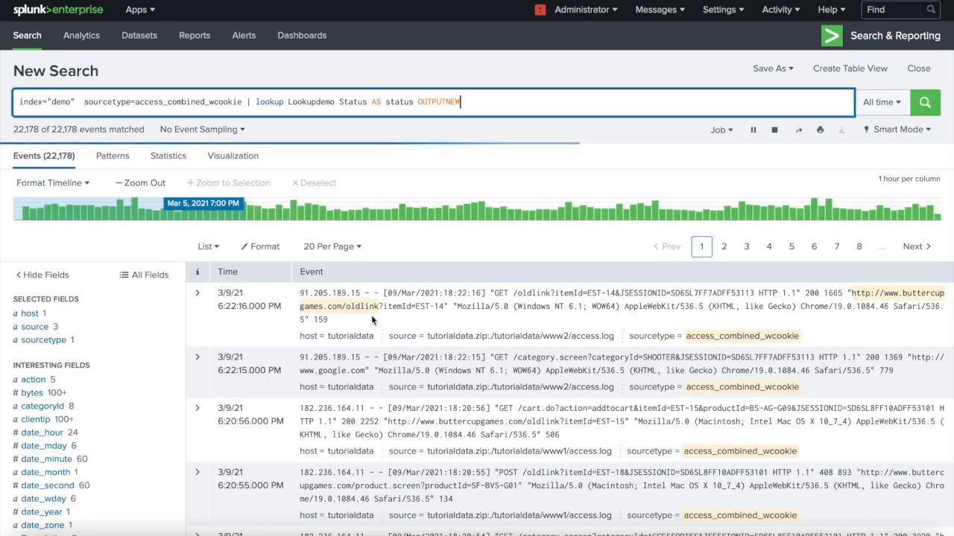
Examine the values and counts of the lowercase status field among the interesting fields.
scroll(194, 372, "down", 3)
scroll(194, 373, "down", 3)
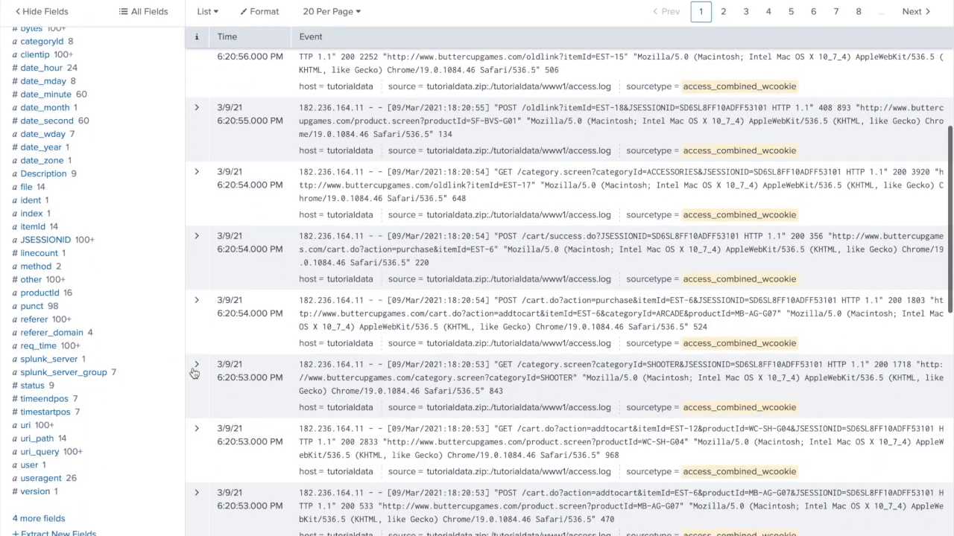
left_click(34, 387)
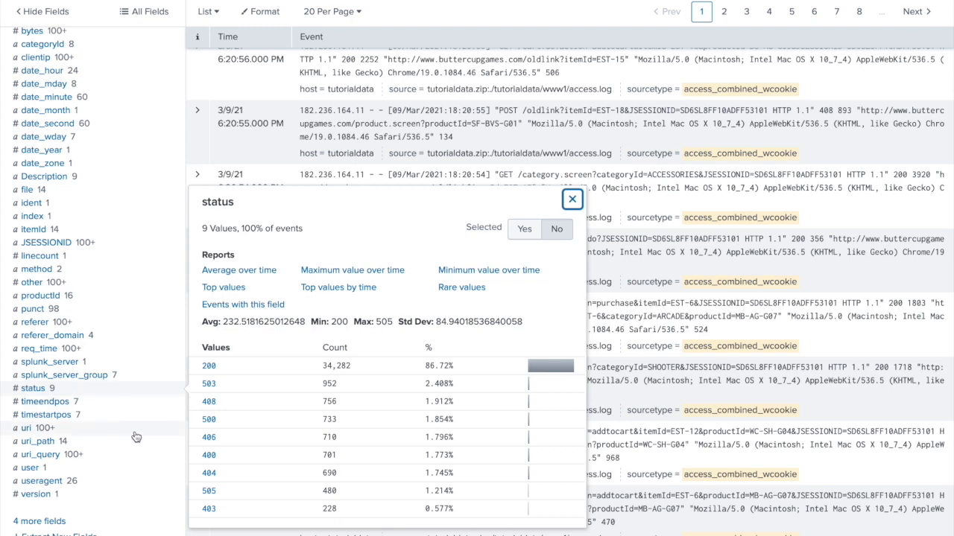
scroll(137, 436, "up", 5)
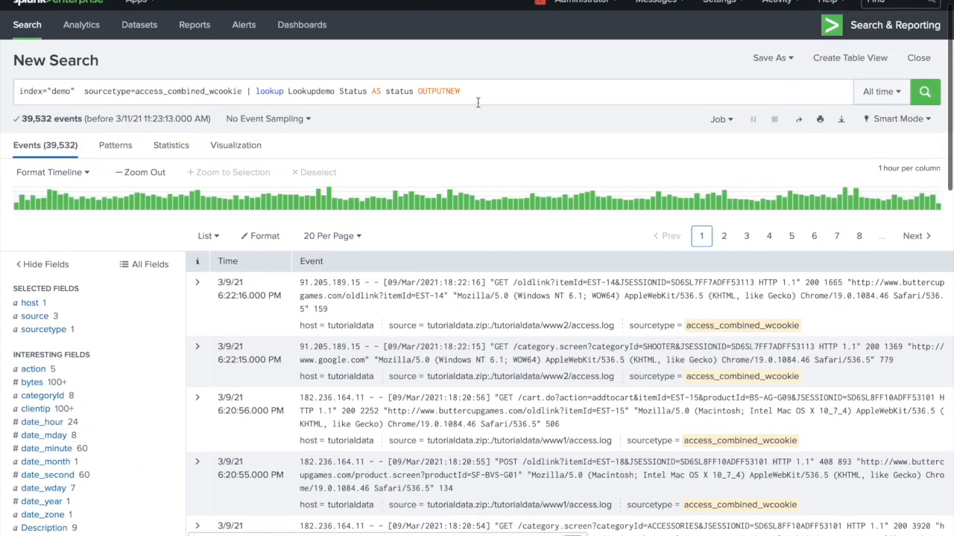
Add Status Description back after OUTPUTNEW in the lookup search and rerun it.
left_click(474, 92)
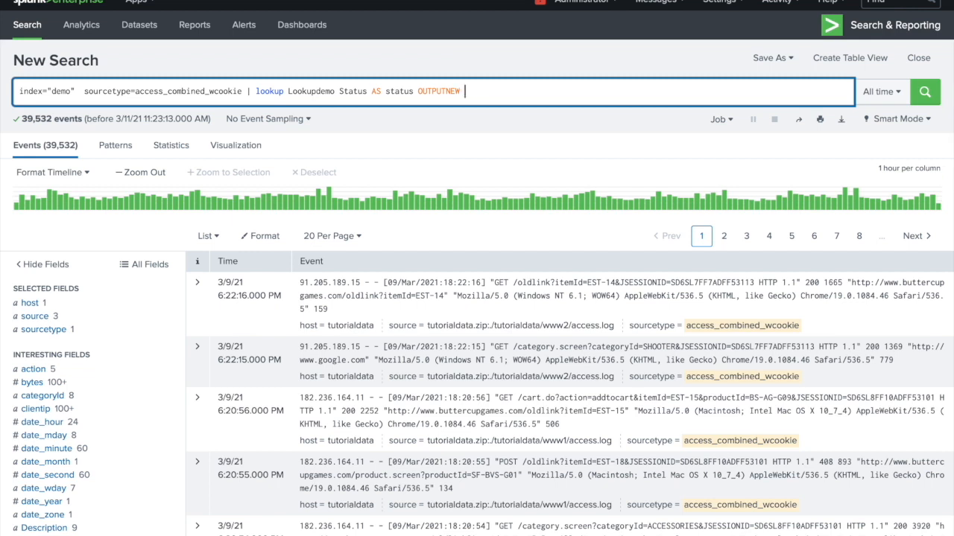
type("Status Description")
key("Return")
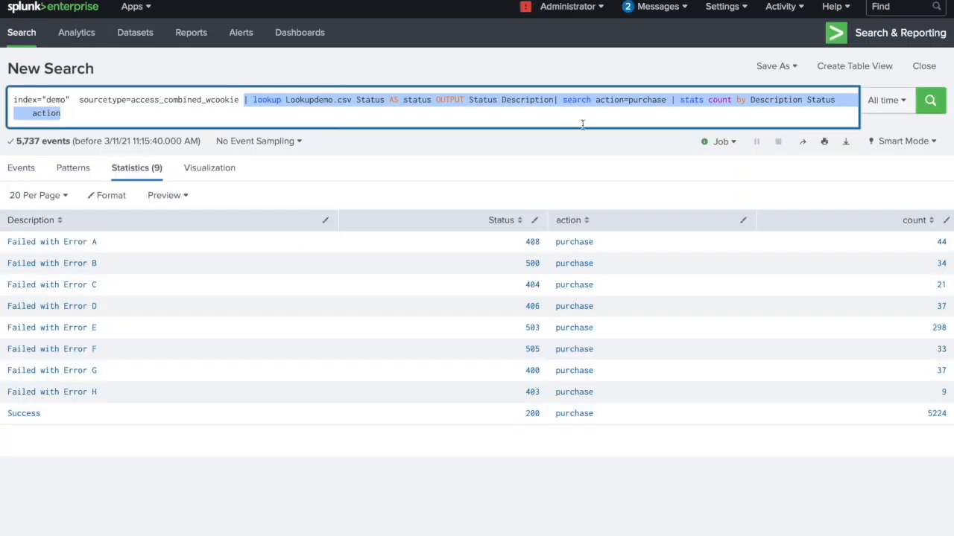
Review the search action=purchase clause in the Lookupdemo.csv search string.
left_click(582, 118)
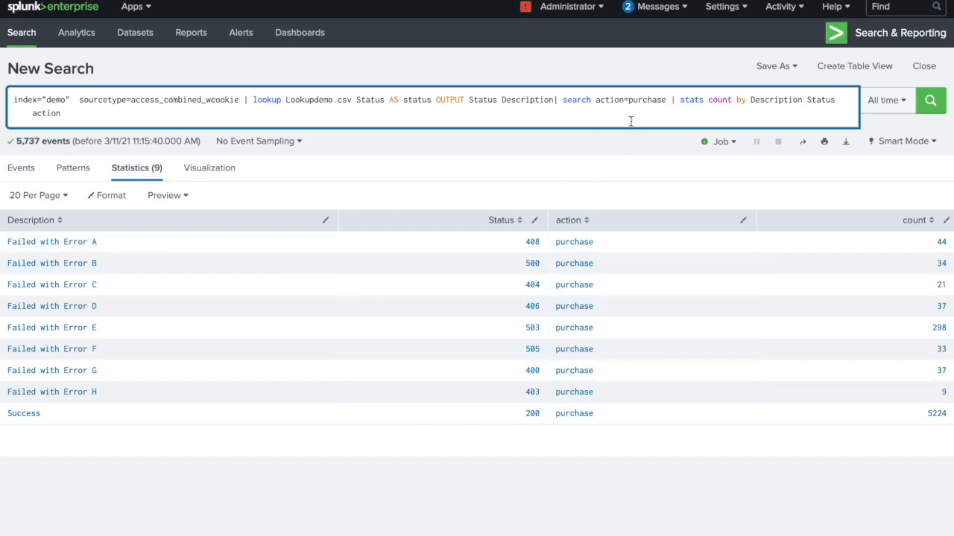
double_click(606, 102)
double_click(644, 101)
left_click(614, 118)
Copy and remove everything after OUTPUT Status Description, namely the search action=purchase and stats clauses, and run the shortened search.
left_click_drag(555, 102, 556, 110)
key("ctrl+c")
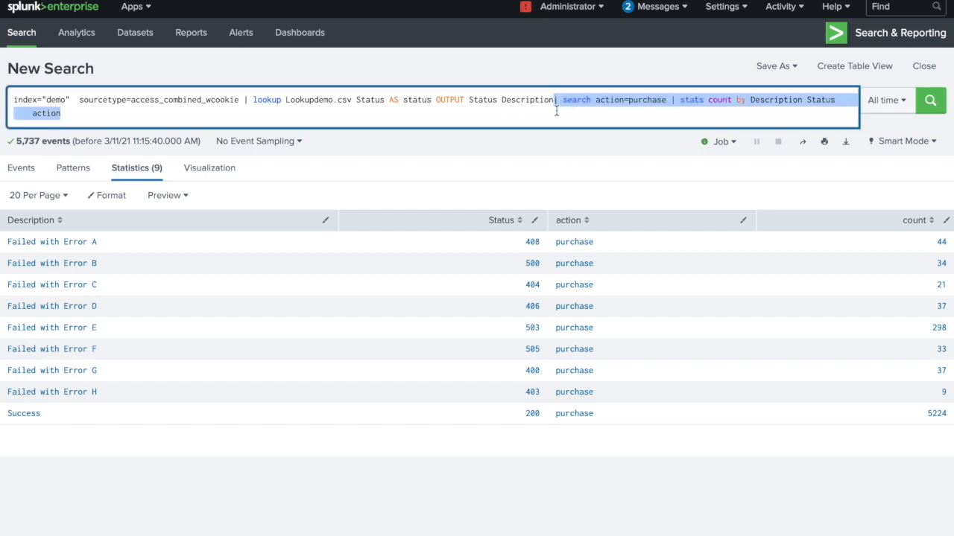
key("BackSpace")
key("Return")
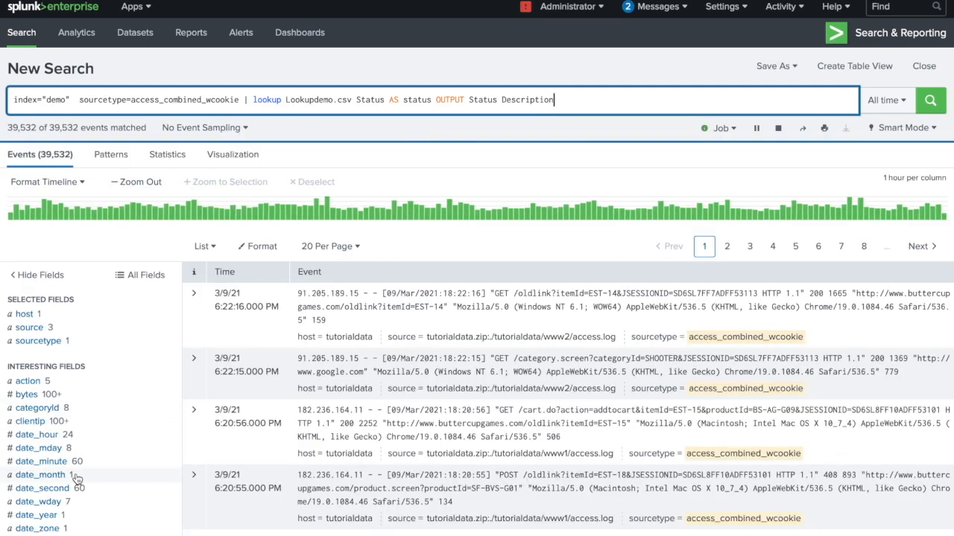
Examine the values and counts of the Description field for the search containing only the lookup.
scroll(104, 471, "down", 1)
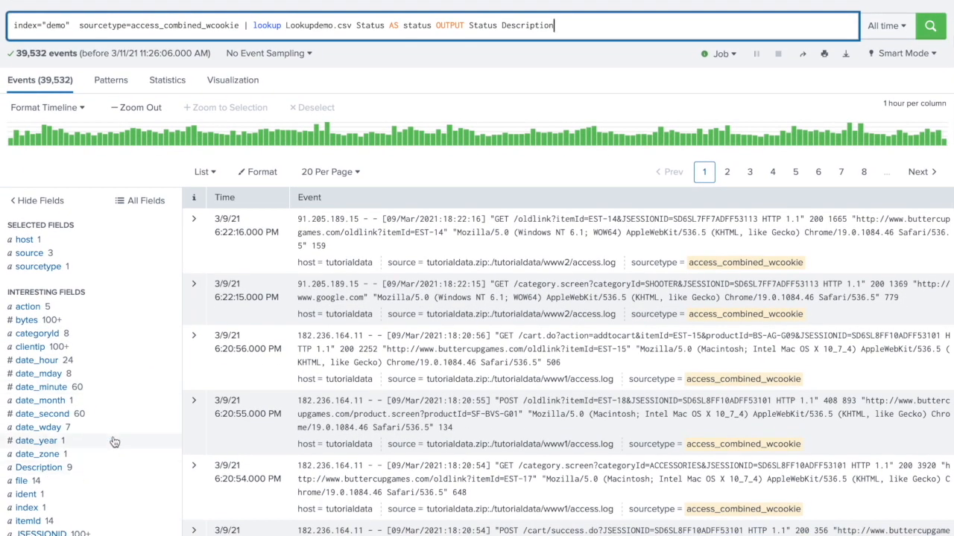
scroll(123, 439, "down", 1)
scroll(127, 425, "down", 3)
left_click(44, 271)
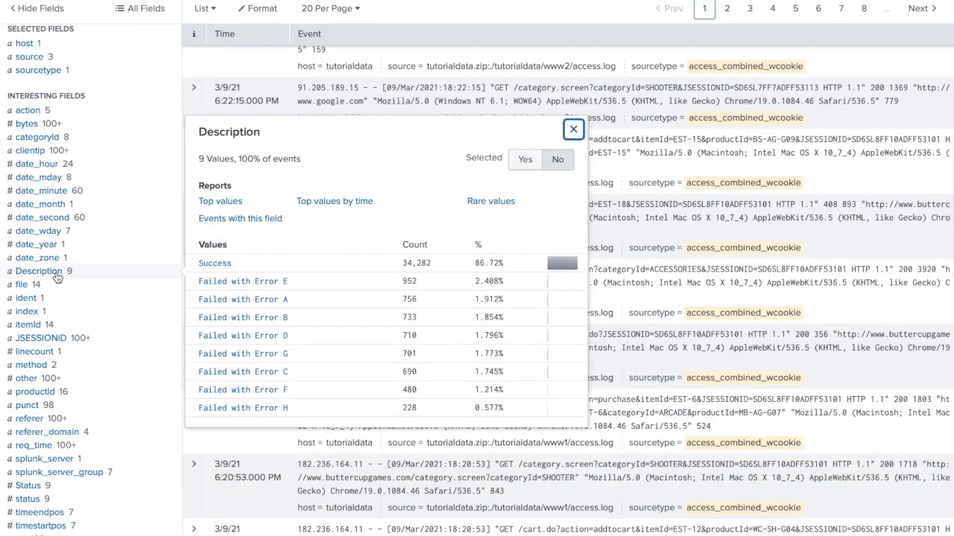
scroll(181, 360, "up", 5)
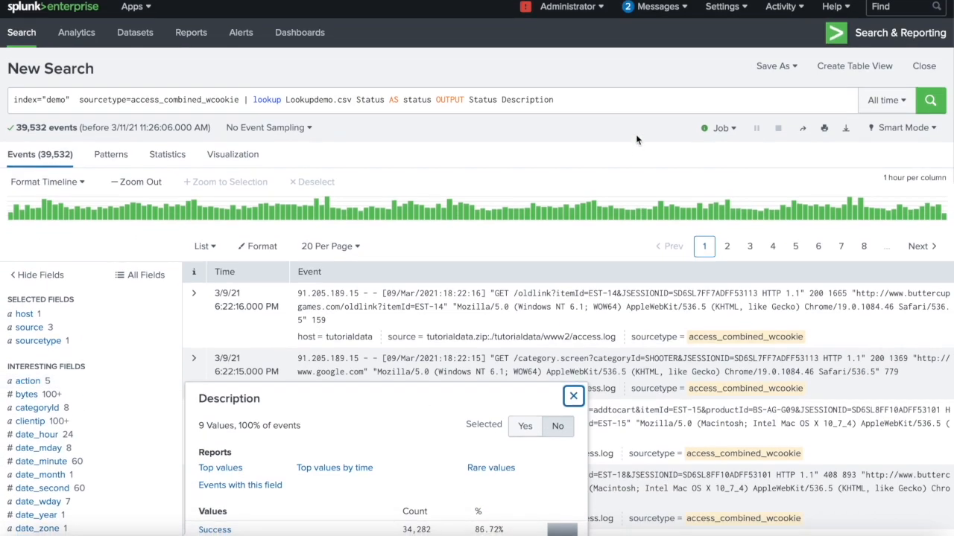
Restore the removed clauses, cut only the stats count clause again, and run the search ending in | search action=purchase.
left_click(620, 102)
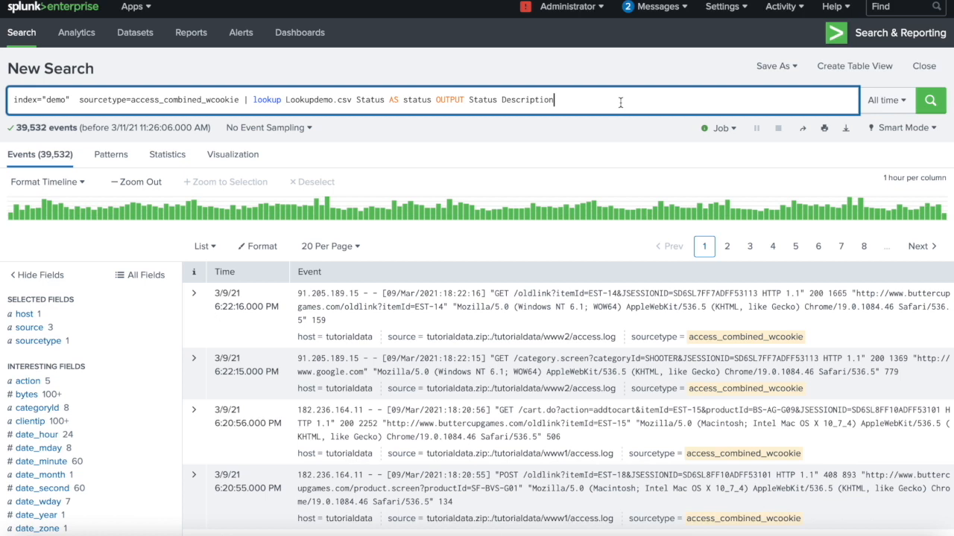
key("ctrl+v")
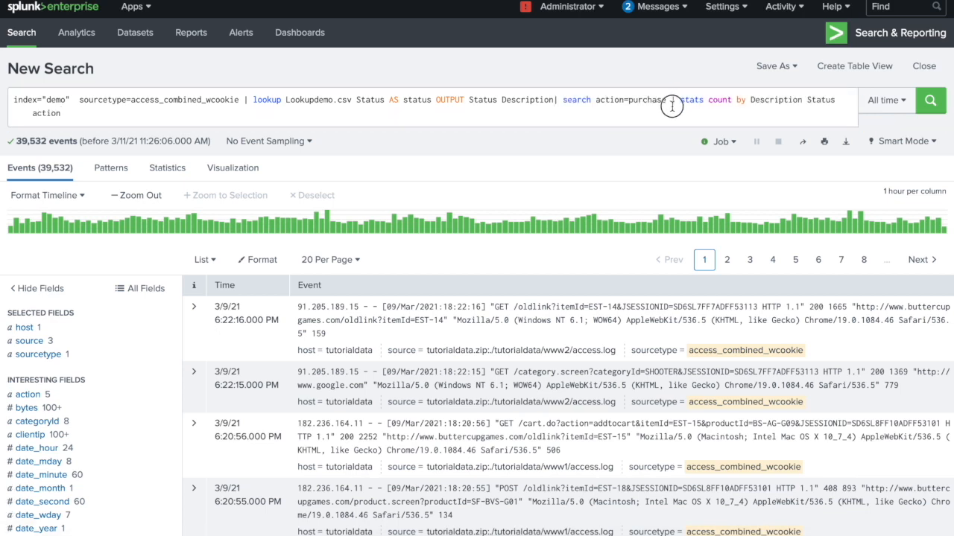
left_click_drag(671, 104, 673, 110)
key("ctrl+c")
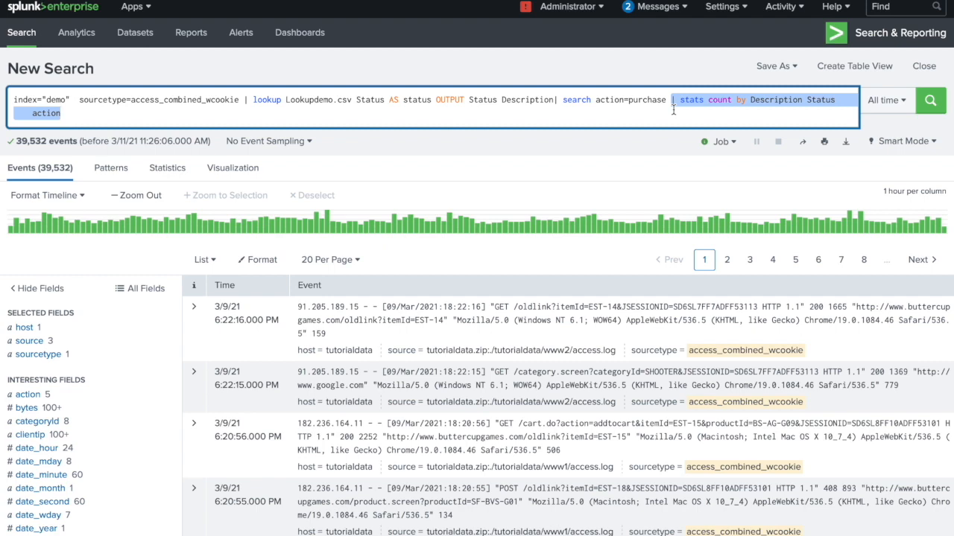
key("BackSpace")
key("Return")
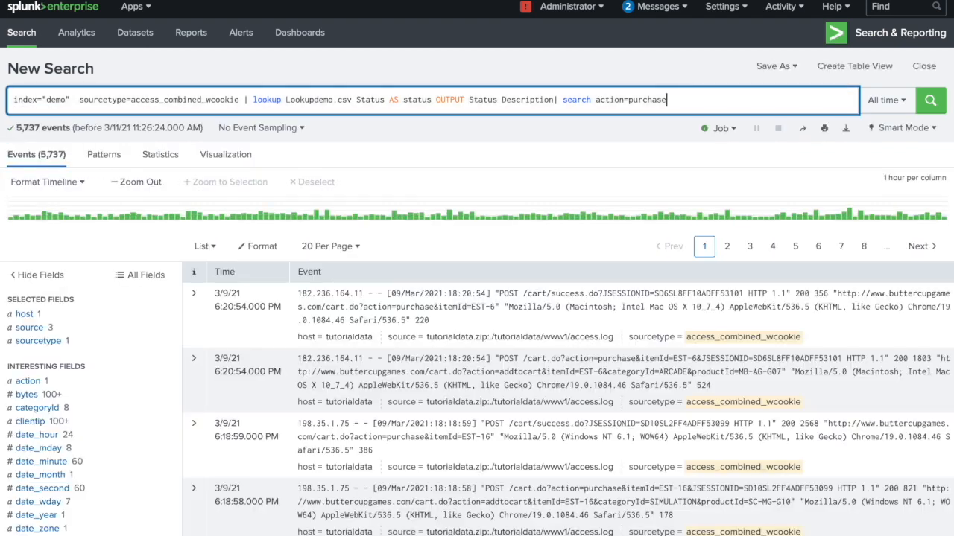
Examine the Description field's values and counts for the purchase events.
scroll(107, 431, "down", 2)
scroll(106, 430, "down", 5)
left_click(56, 356)
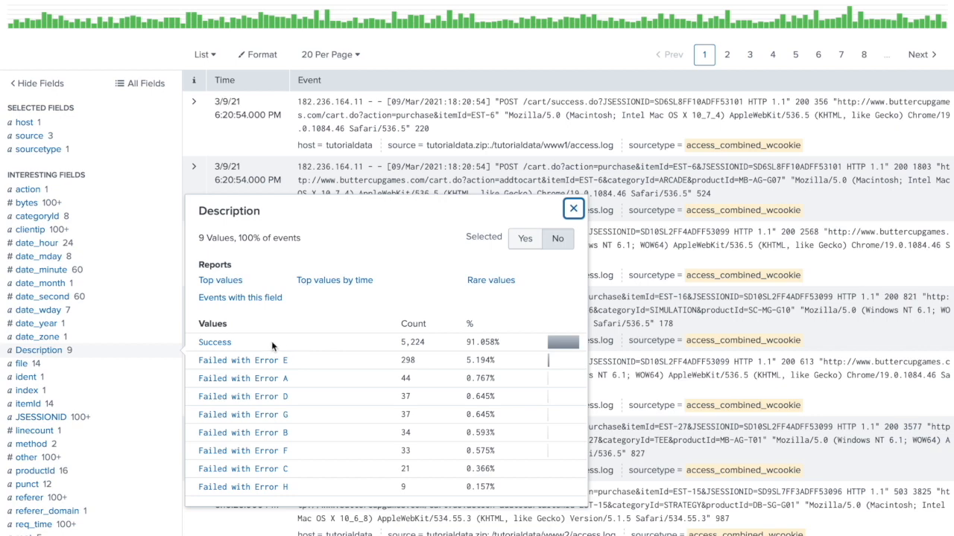
scroll(308, 350, "up", 5)
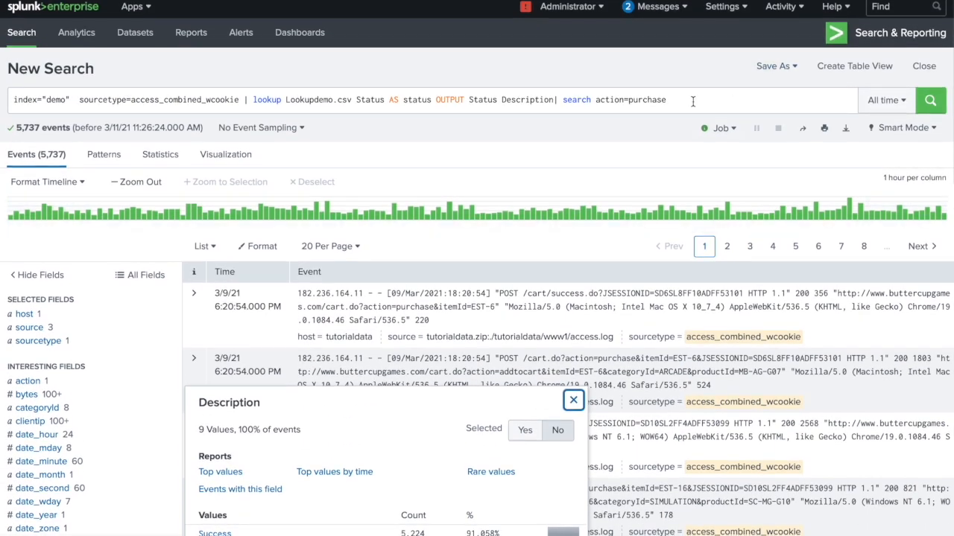
Append | stats count by Description Status action to the purchase search and run it.
left_click(692, 101)
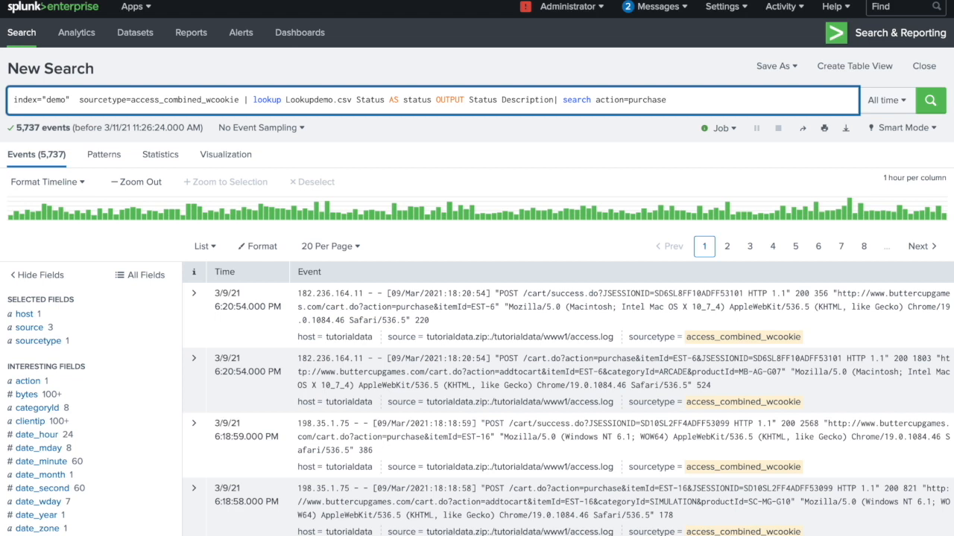
key("ctrl+v")
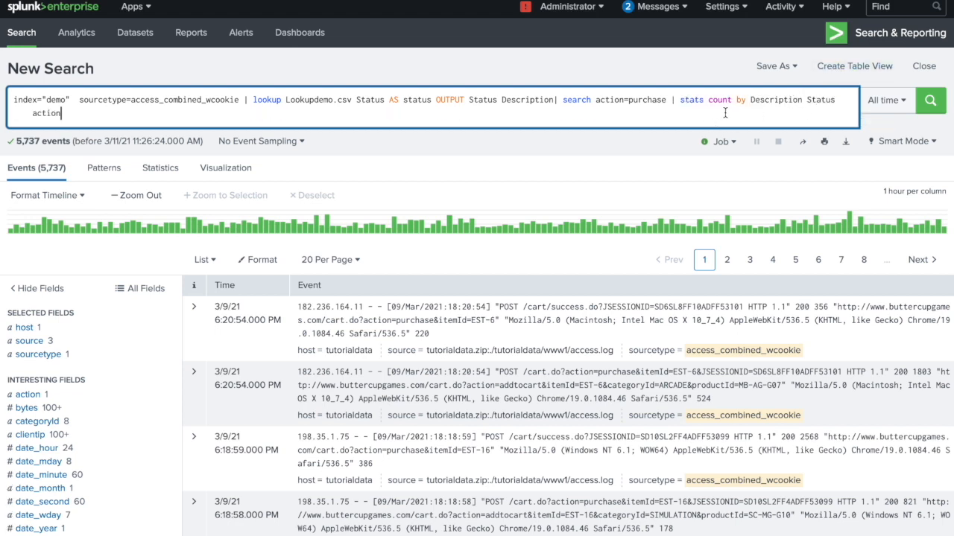
double_click(776, 101)
double_click(820, 100)
left_click(200, 116)
key("Return")
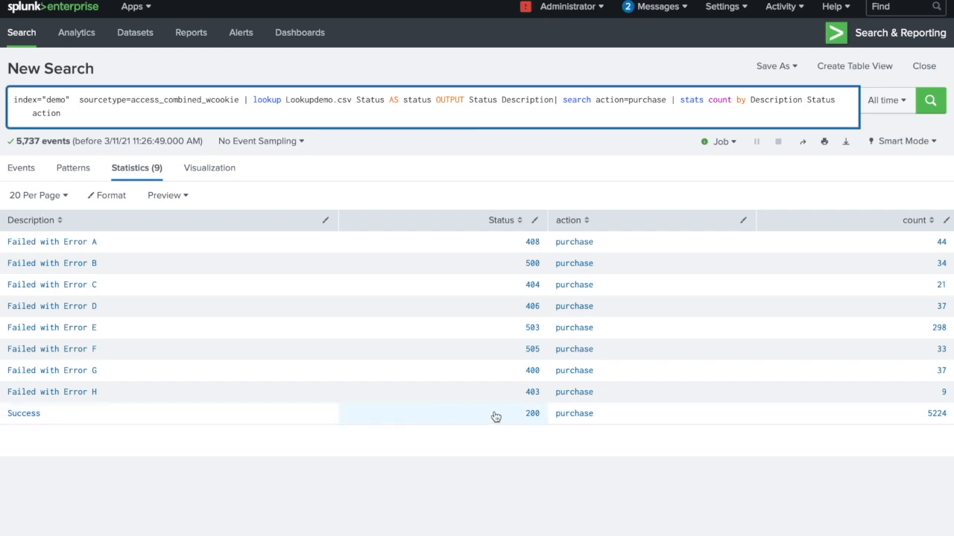
Review the count in the Success row of the purchase statistics table.
left_click_drag(949, 415, 928, 415)
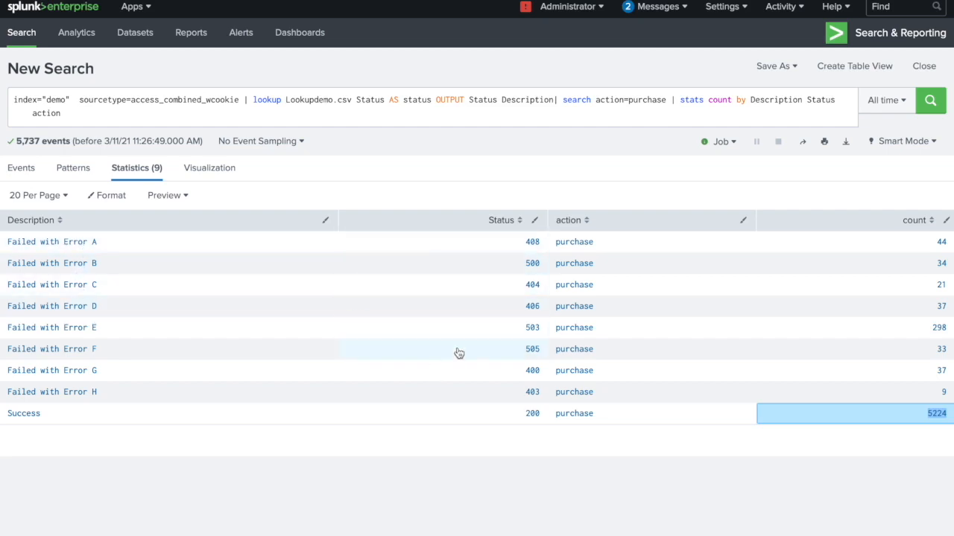
left_click(493, 117)
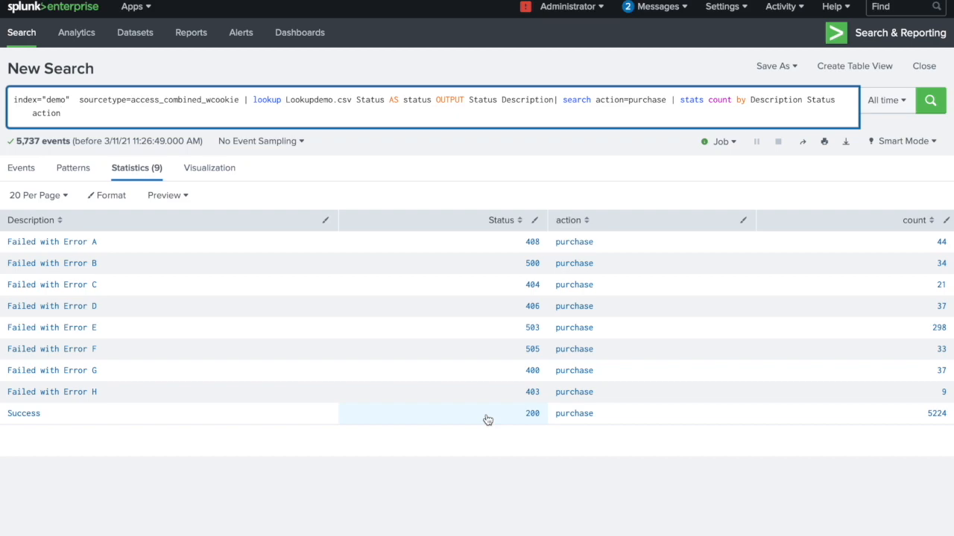
mouse_move(734, 1)
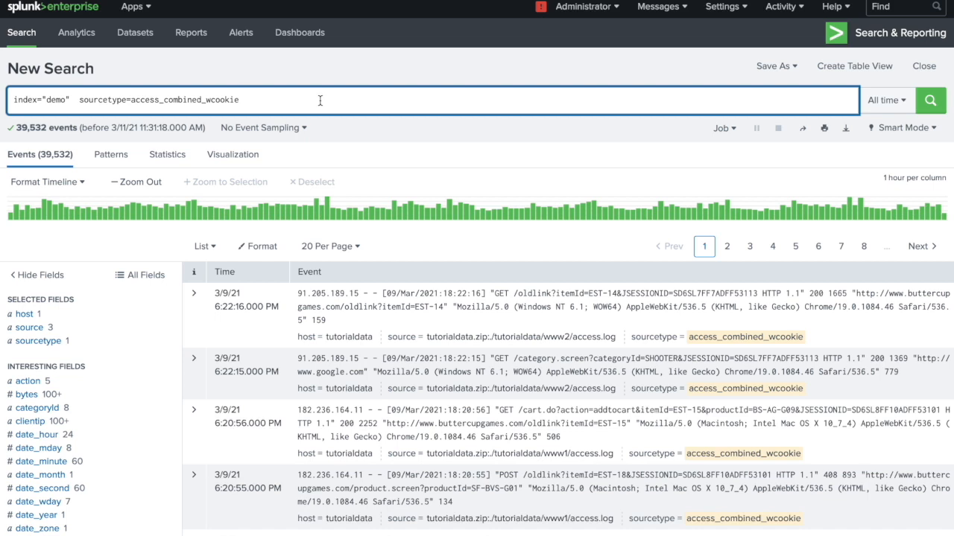
Rerun the base search index="demo" sourcetype=access_combined_wcookie without any lookup.
key("Return")
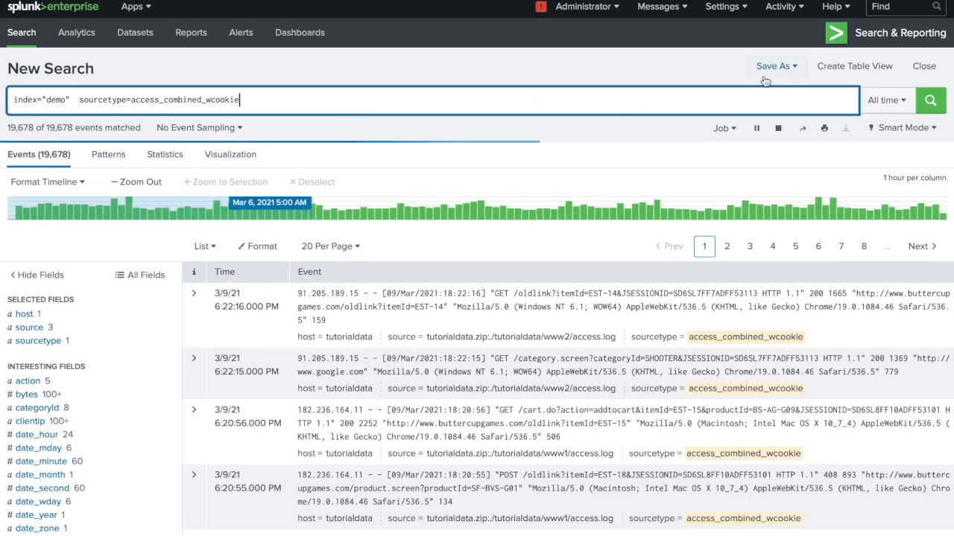
left_click(382, 96)
scroll(350, 191, "down", 2)
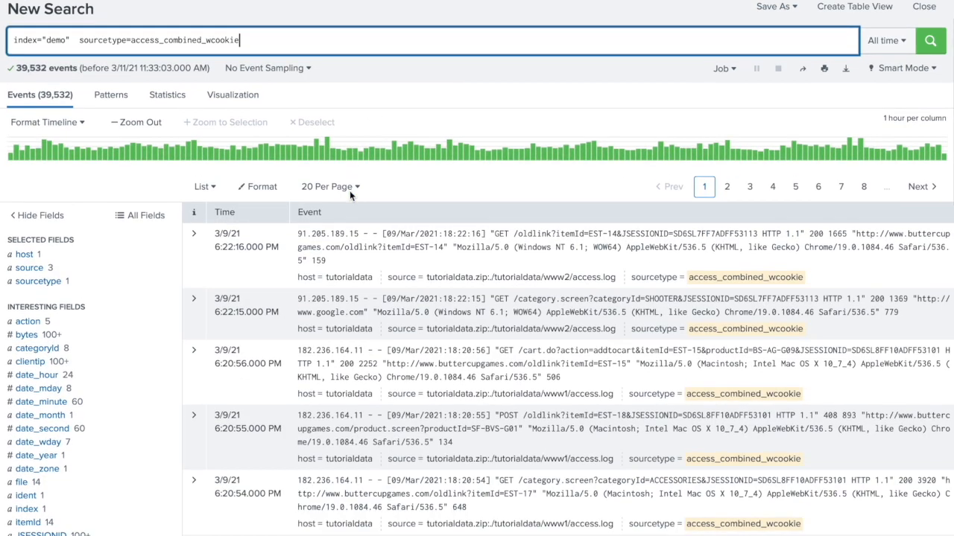
scroll(349, 191, "up", 2)
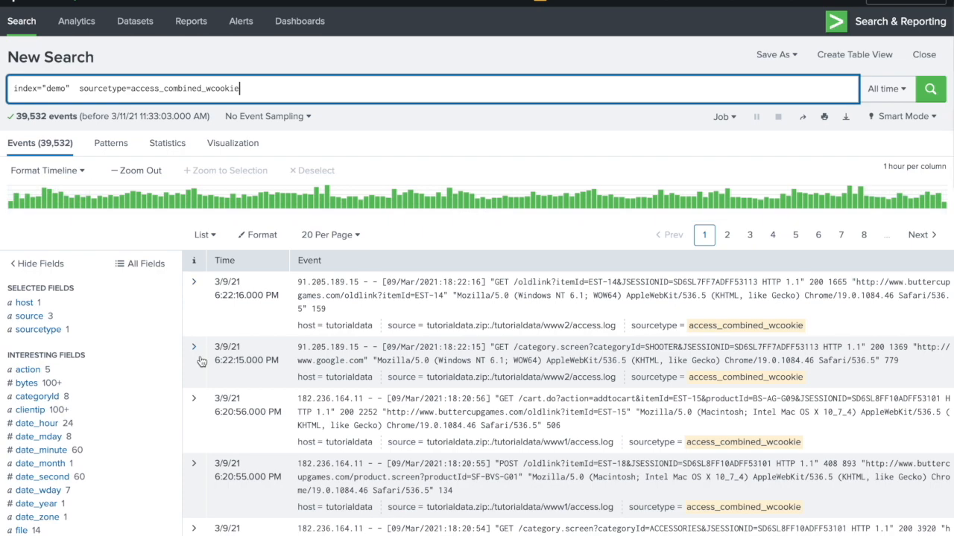
Look through the interesting fields of the base search for the status and lookup fields.
scroll(201, 361, "down", 4)
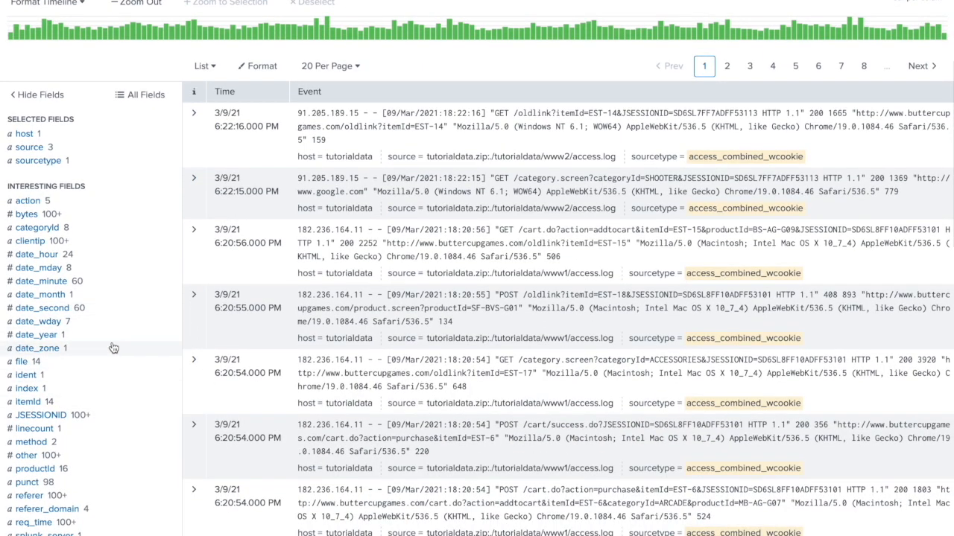
scroll(112, 347, "down", 1)
scroll(114, 348, "up", 2)
scroll(114, 348, "up", 4)
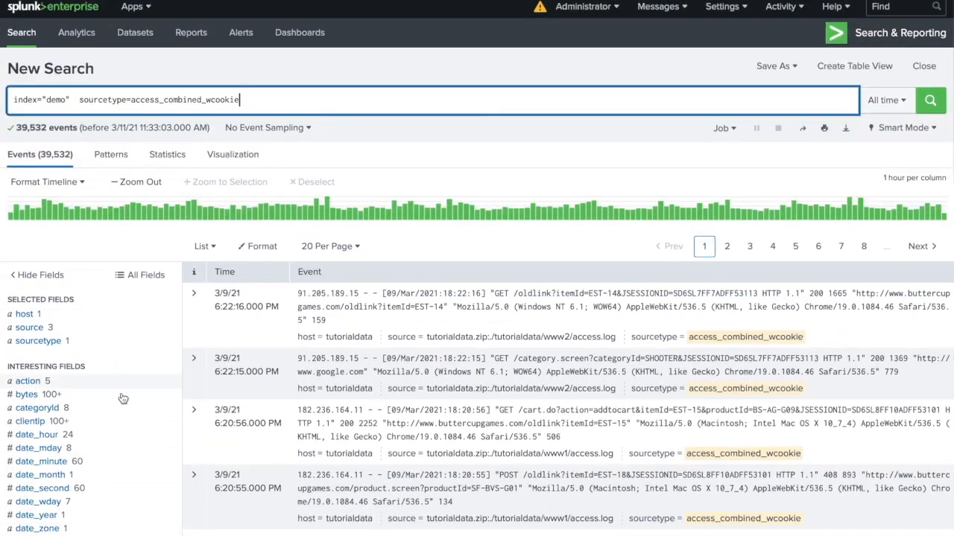
scroll(121, 403, "down", 4)
scroll(121, 406, "down", 1)
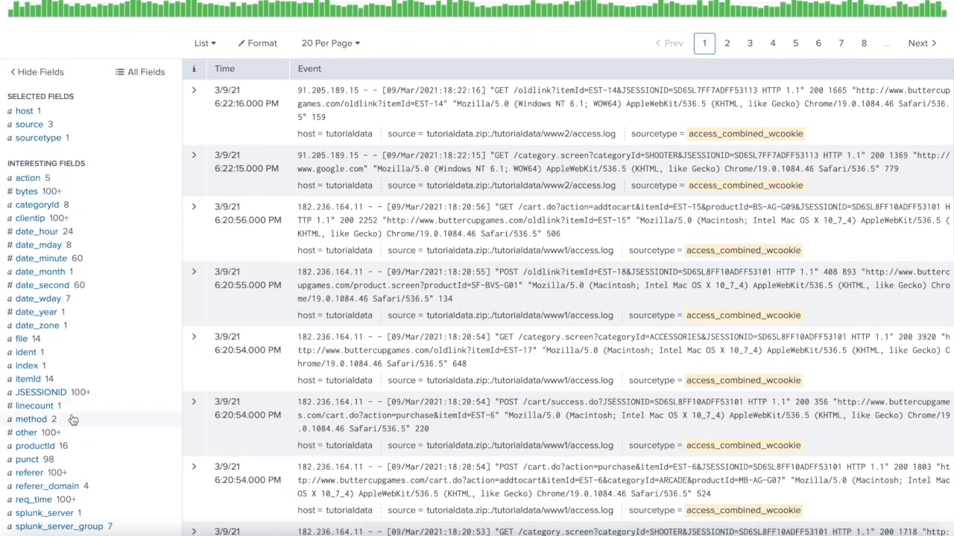
scroll(107, 452, "down", 1)
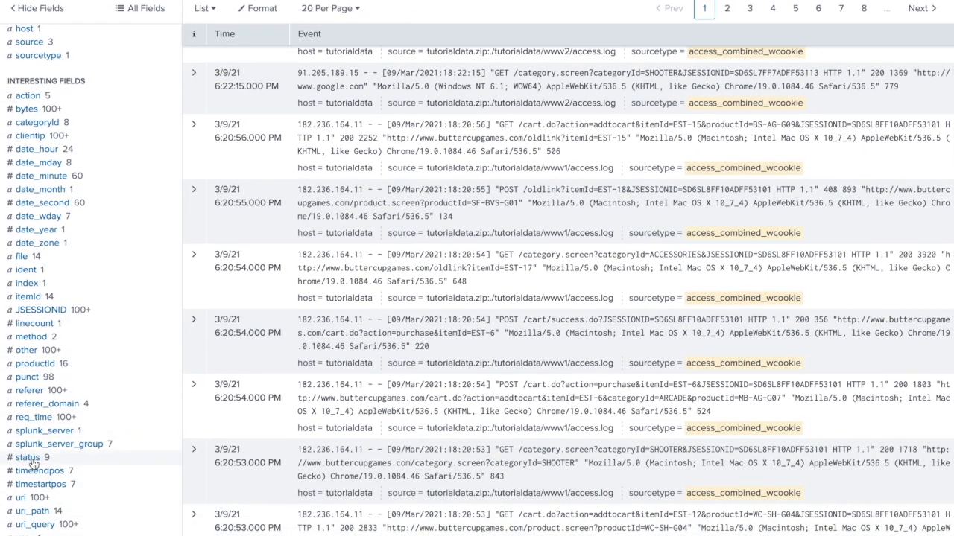
scroll(126, 423, "up", 5)
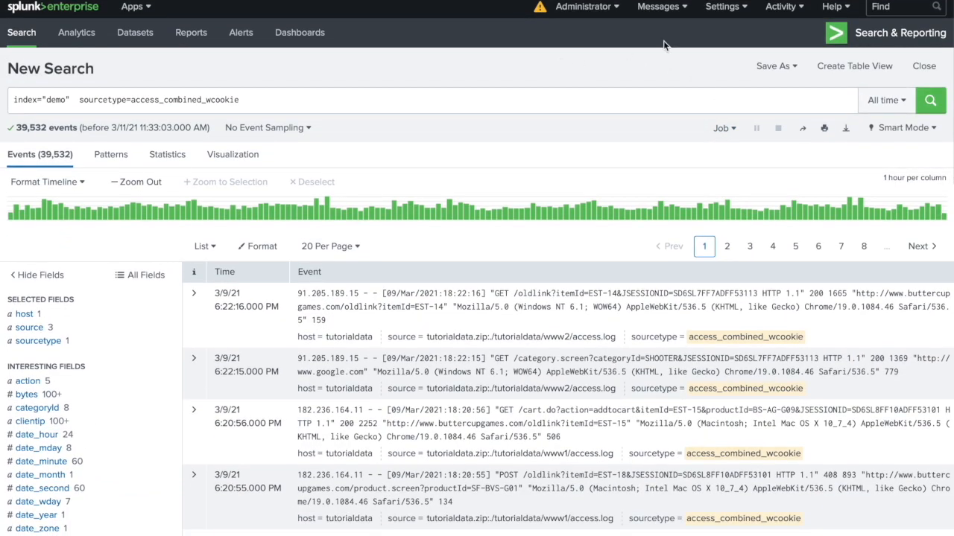
Start a new automatic lookup in the search destination app and name it Lookupdemo.
left_click(723, 7)
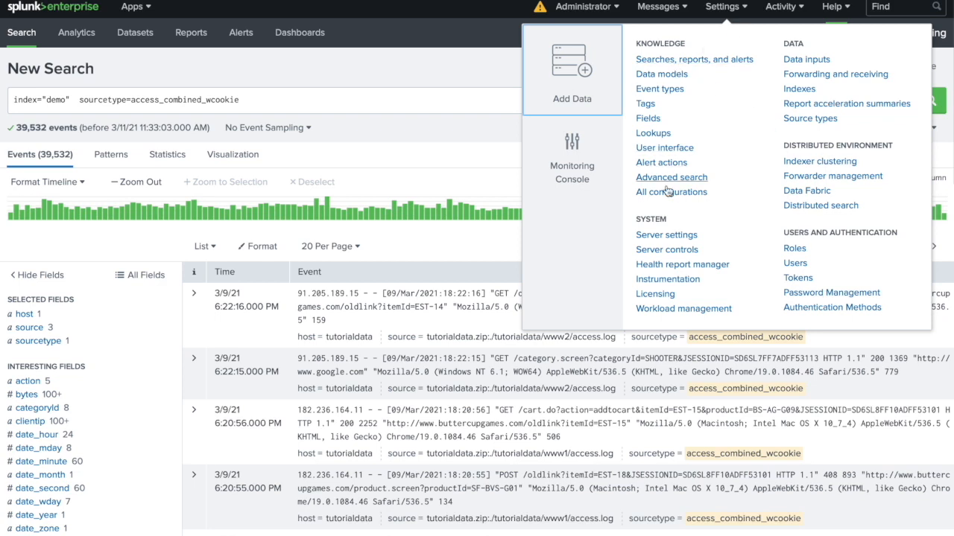
left_click(656, 137)
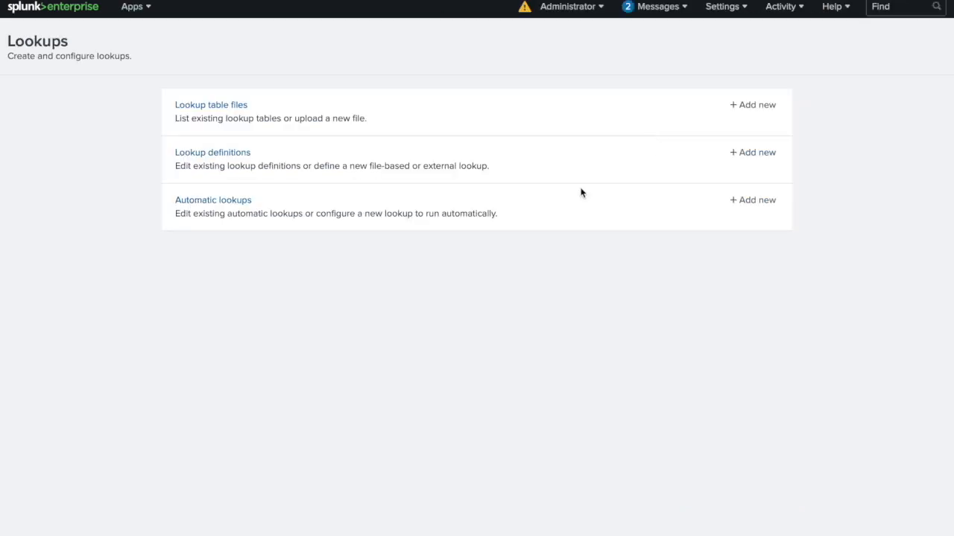
left_click(223, 208)
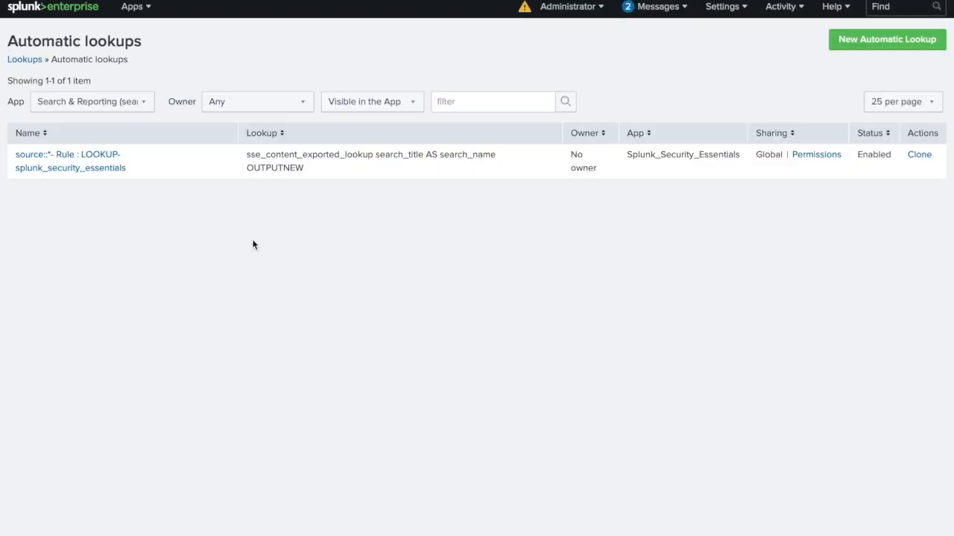
left_click(876, 52)
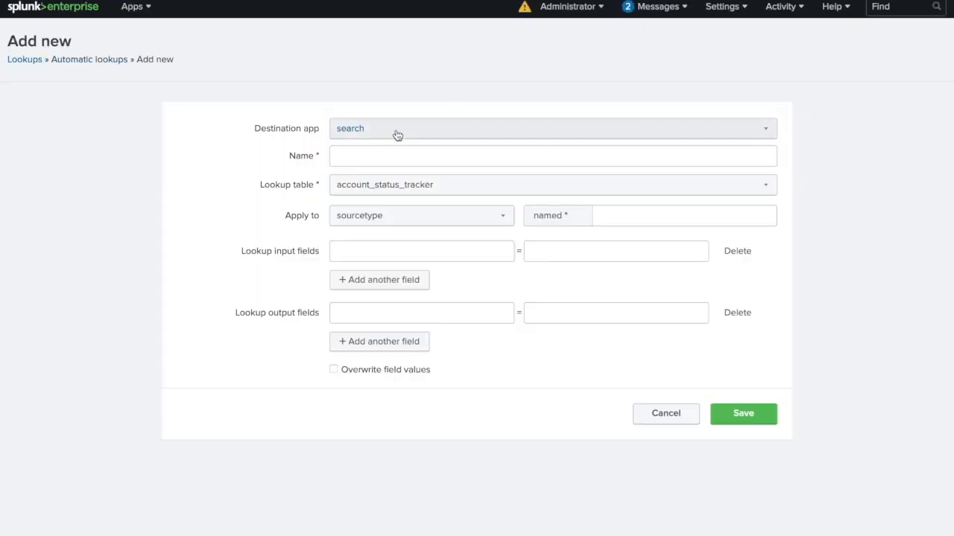
left_click(361, 155)
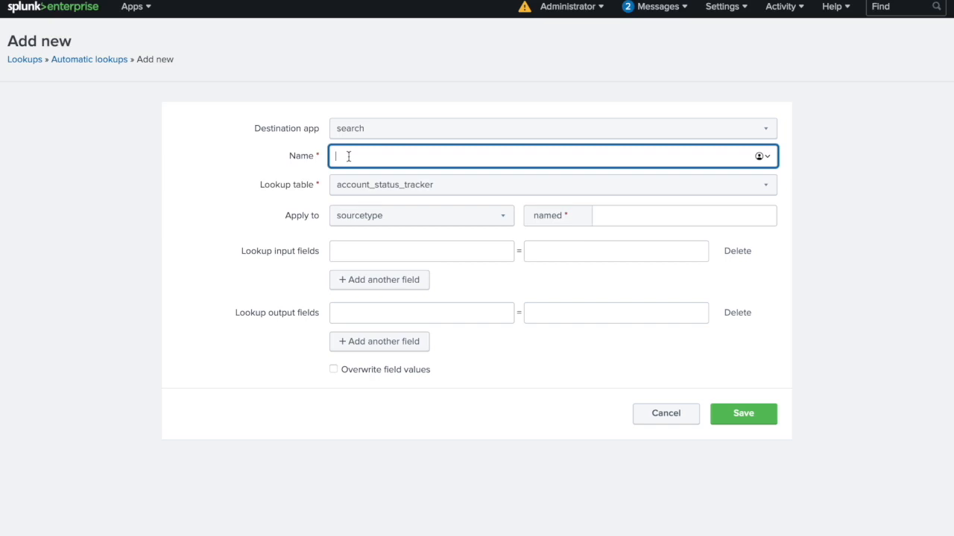
type("Lookupdemo")
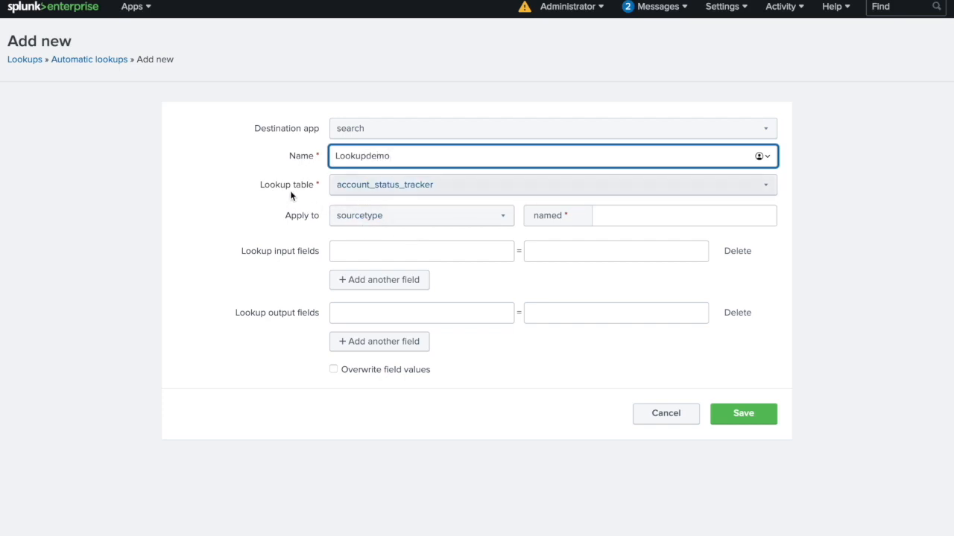
Choose Lookupdemo as the lookup table for the automatic lookup.
left_click(440, 188)
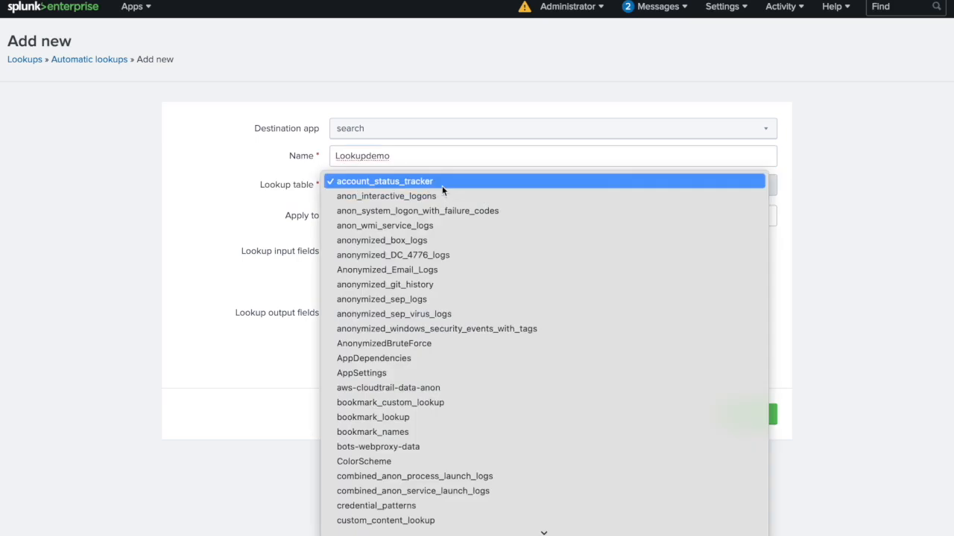
key("l")
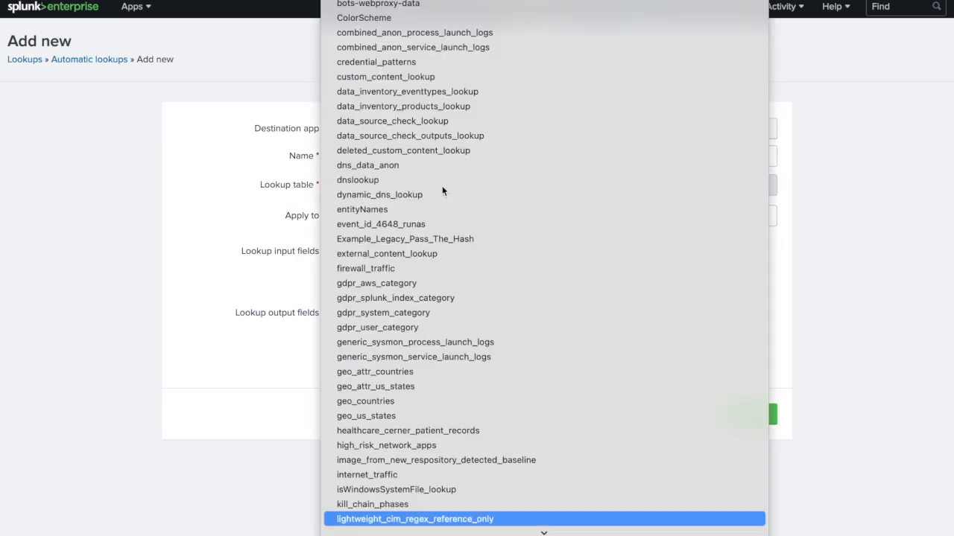
key("Down")
key("Down")
key("Down")
key("Down")
key("Down")
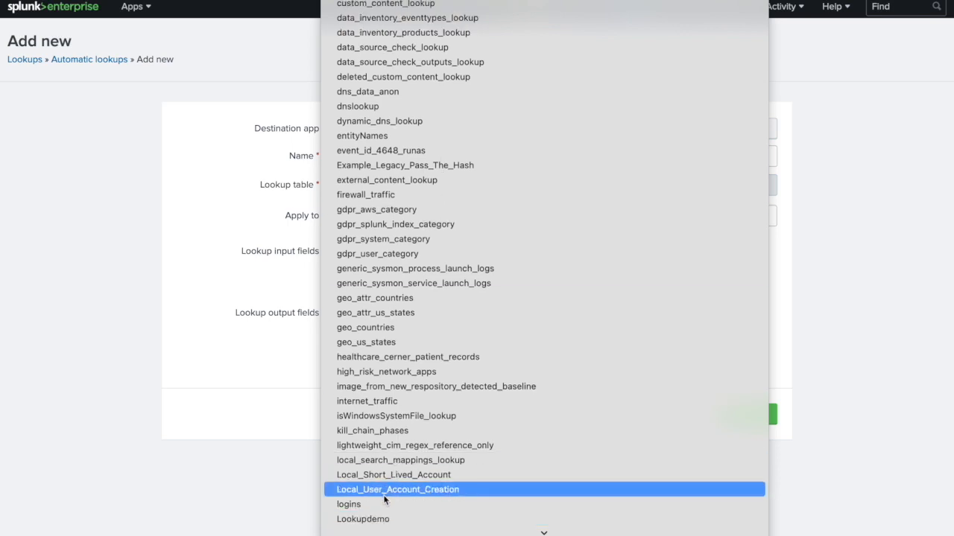
left_click(376, 519)
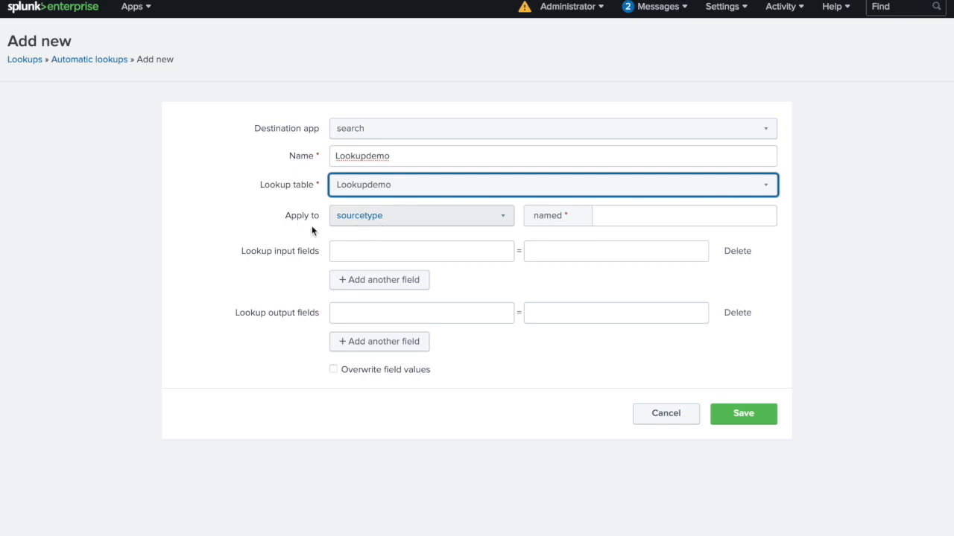
Set the automatic lookup to apply to a sourcetype.
left_click(430, 221)
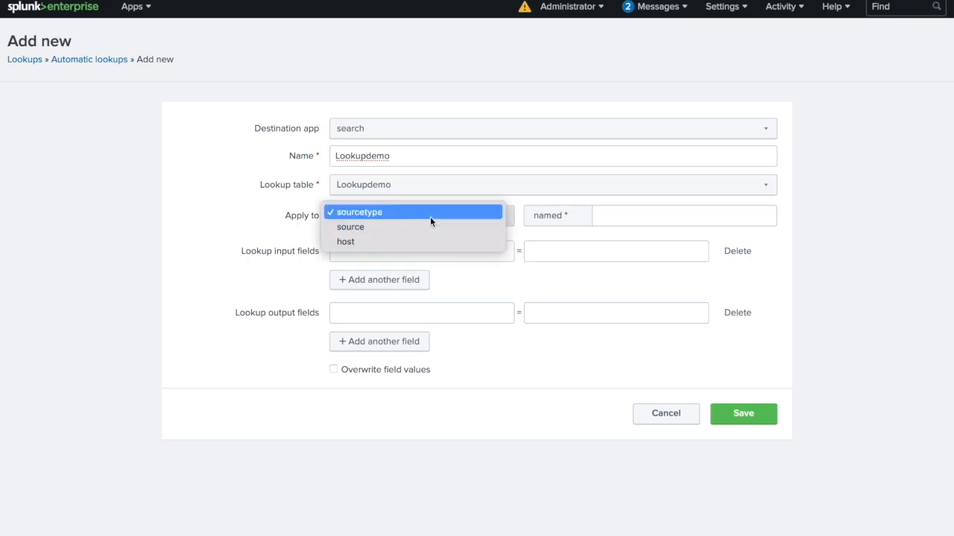
left_click(387, 212)
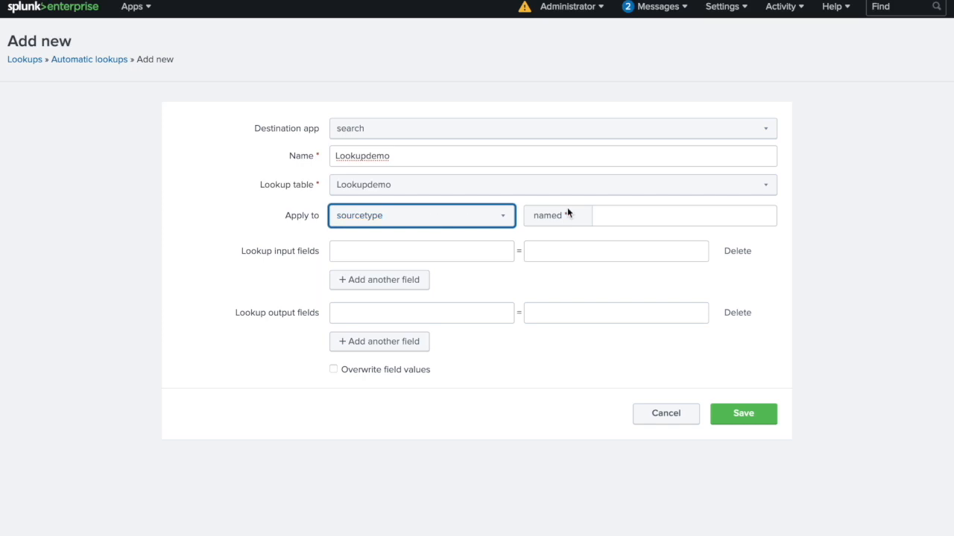
left_click(621, 215)
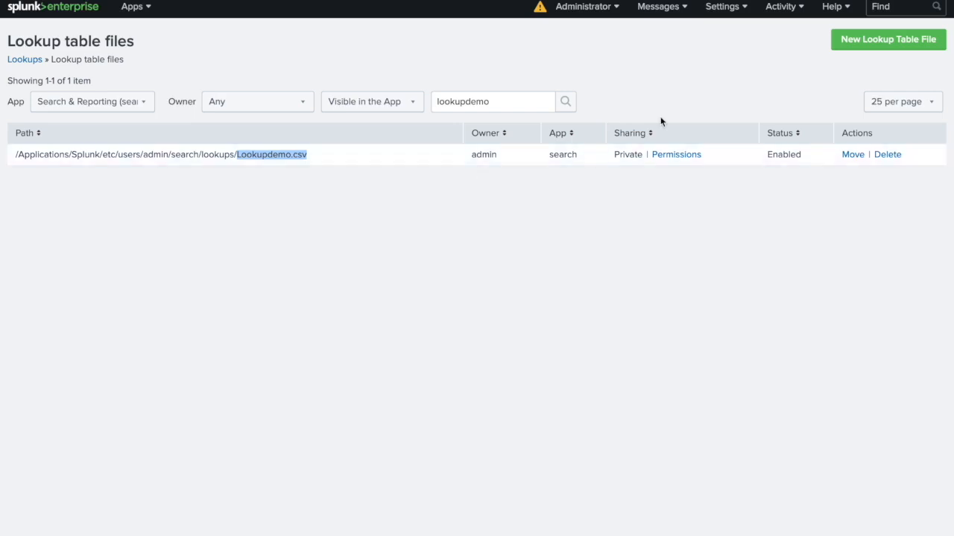
Recall the base search index="demo" in Search & Reporting and copy its sourcetype, access_combined_wcookie, into the automatic lookup's sourcetype name.
left_click(729, 9)
left_click(664, 77)
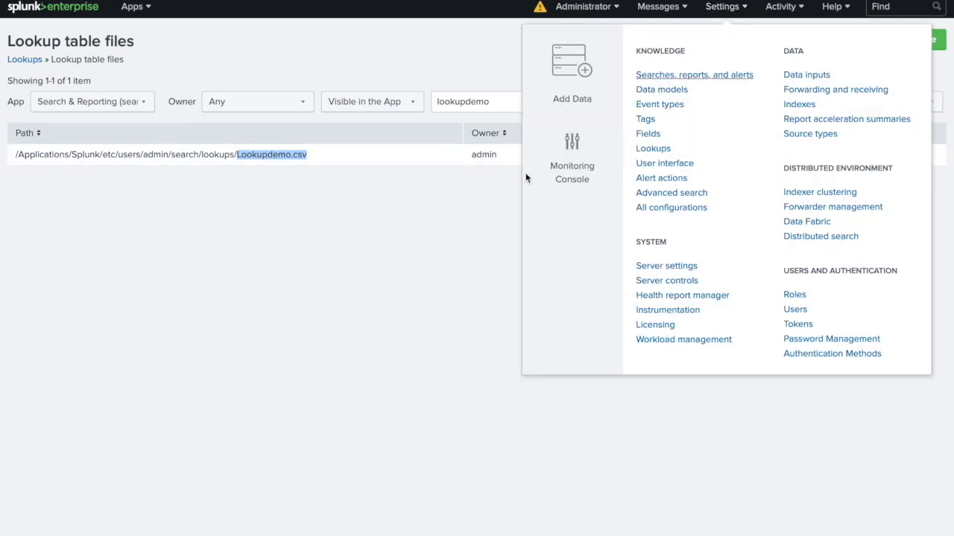
left_click(72, 15)
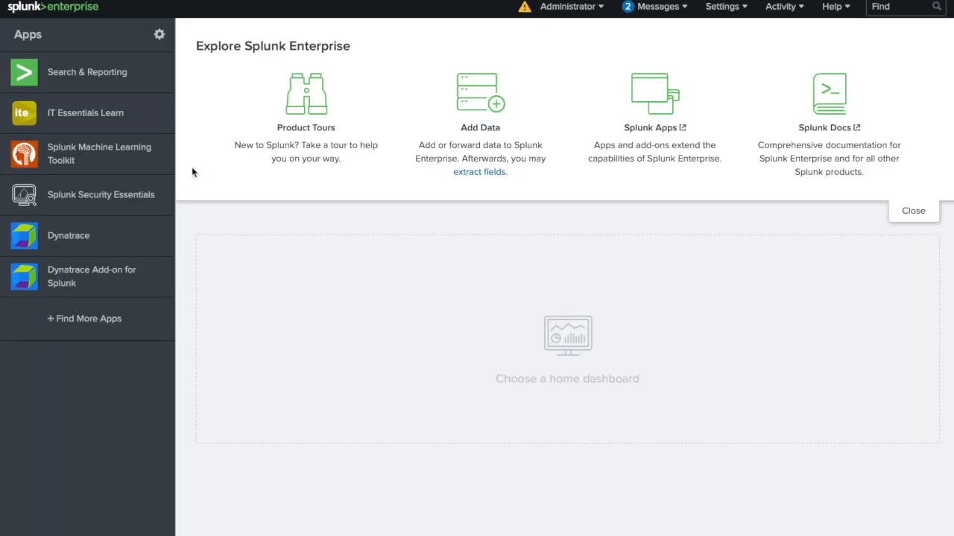
left_click(90, 73)
left_click(113, 110)
type("inde")
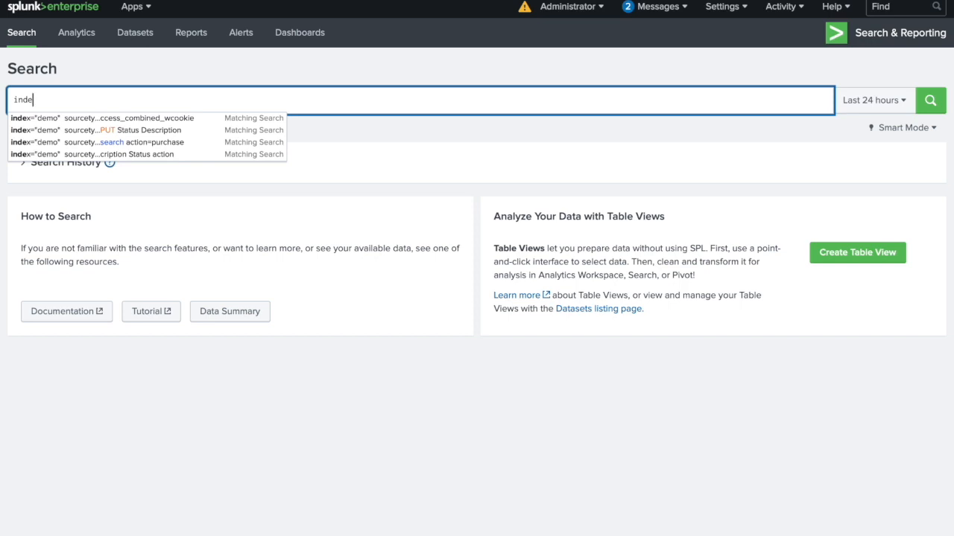
key("Down")
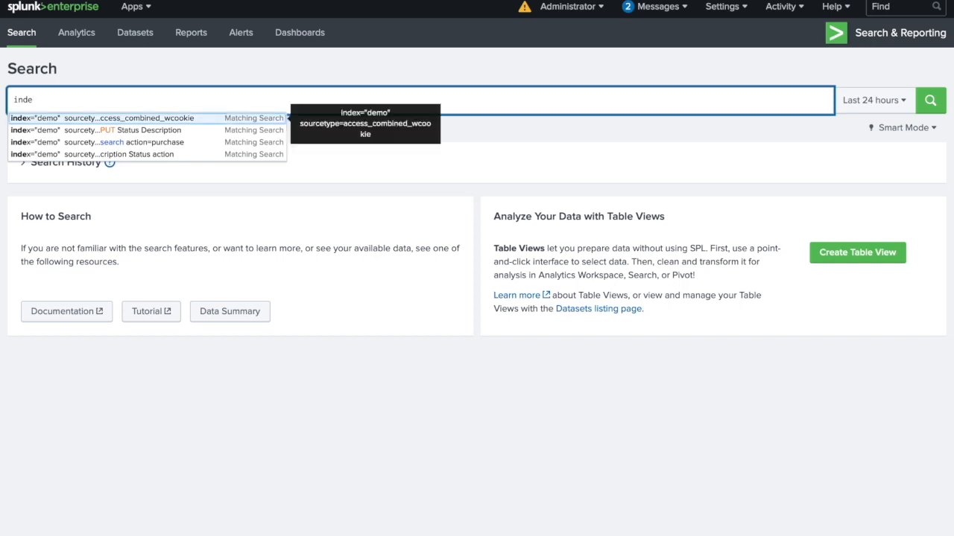
key("Return")
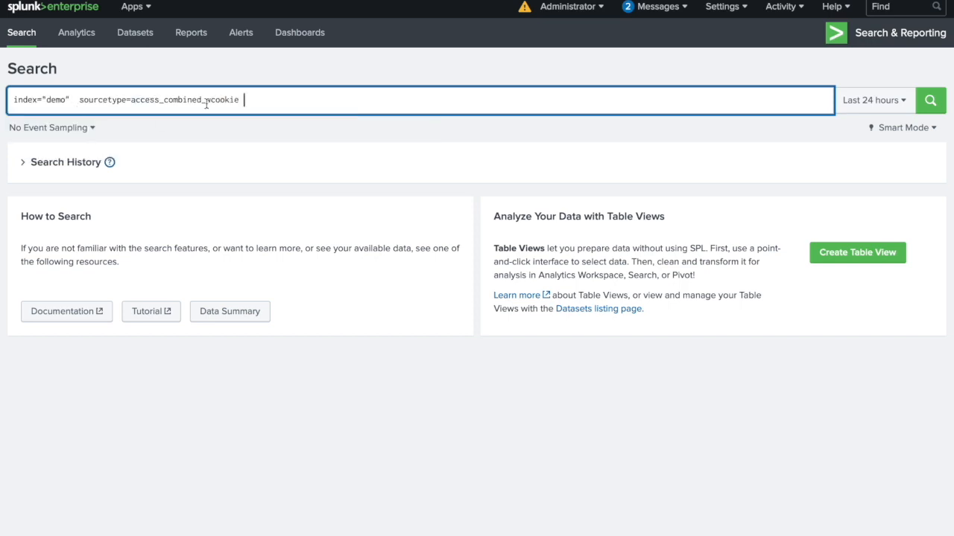
left_click_drag(238, 99, 132, 104)
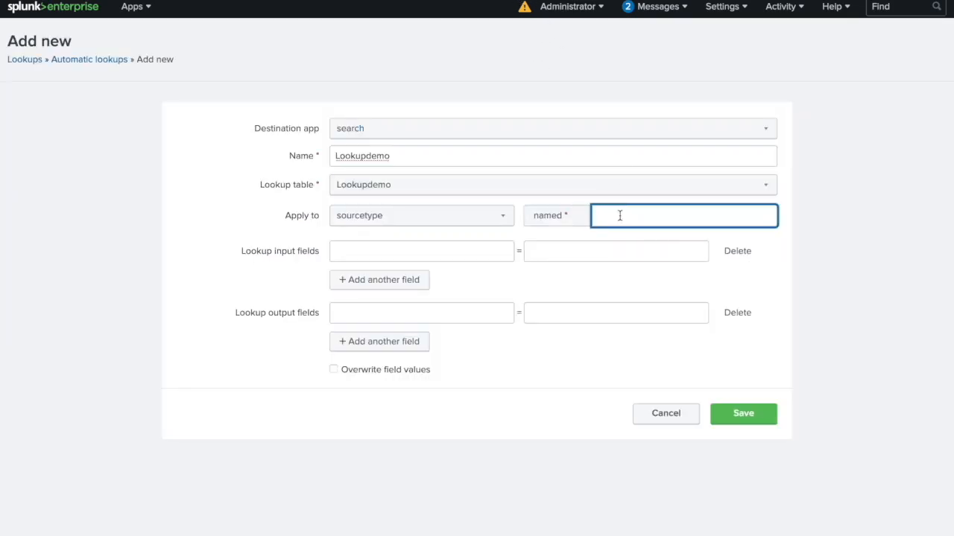
type("access_combined_wcookie")
Map the lookup input field Status to the event field status.
left_click(409, 253)
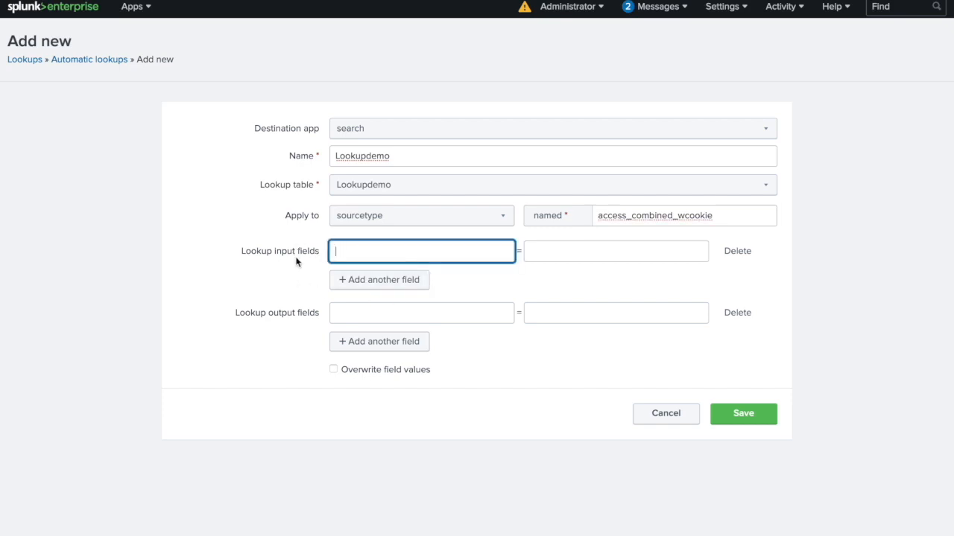
left_click(347, 251)
type("S")
left_click(556, 257)
type("status")
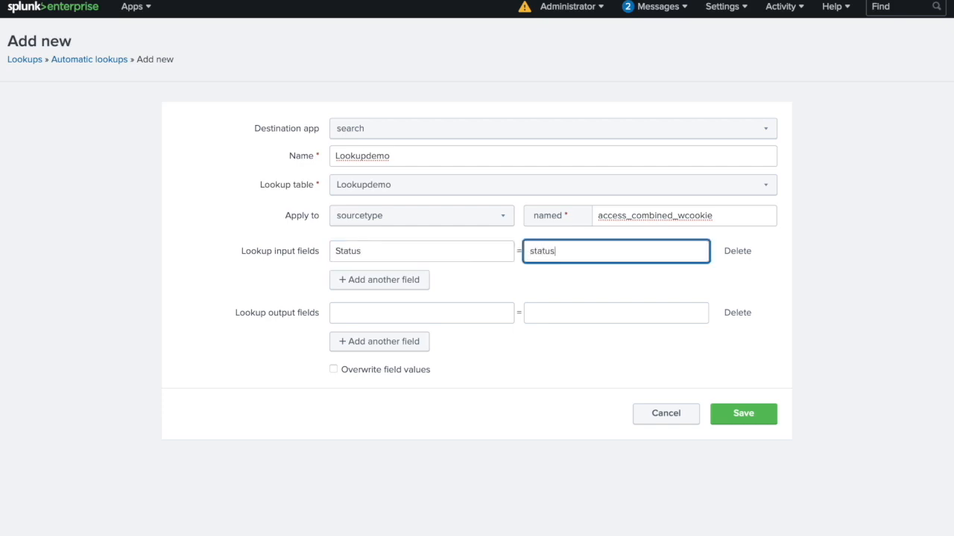
left_click(431, 255)
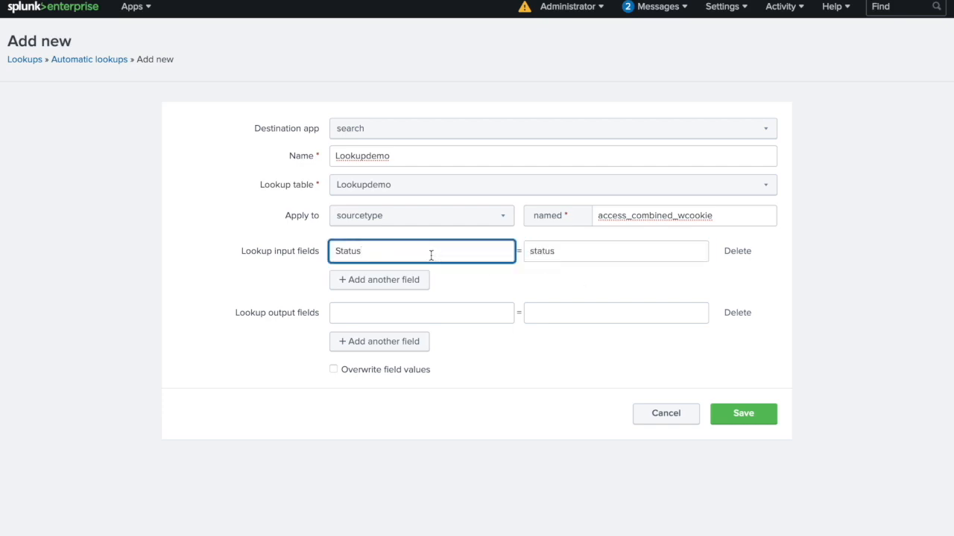
double_click(351, 252)
double_click(544, 251)
left_click(348, 252)
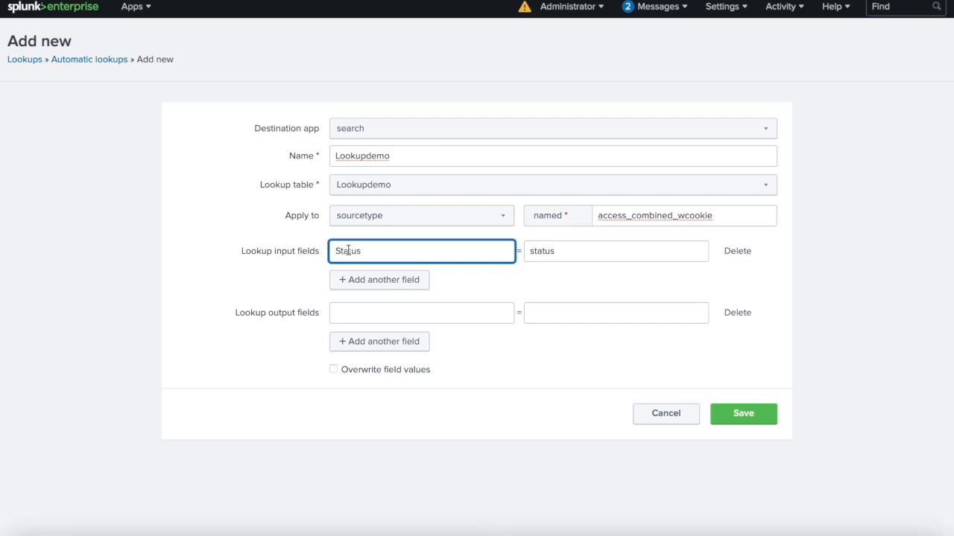
left_click(351, 251)
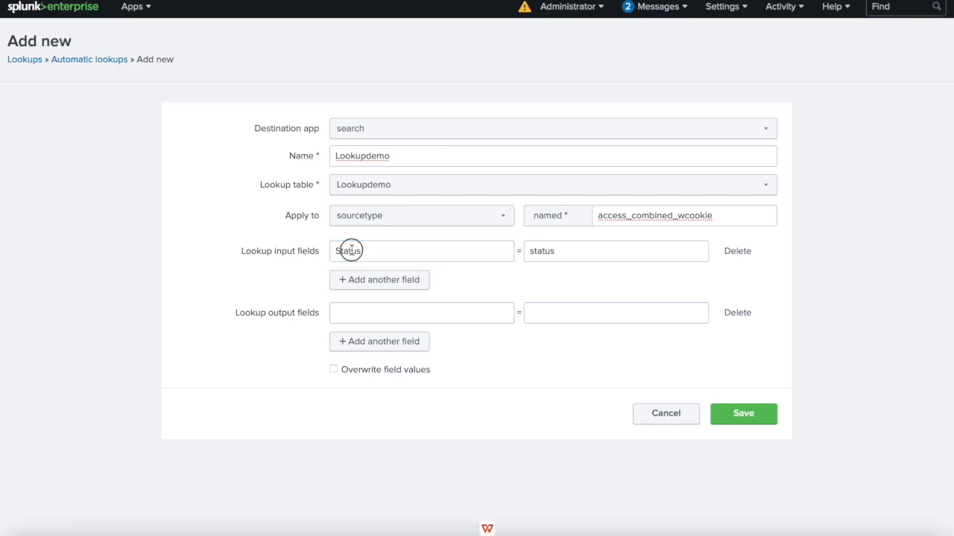
double_click(547, 252)
Define the first lookup output field as Status = Status.
left_click(383, 316)
left_click(396, 318)
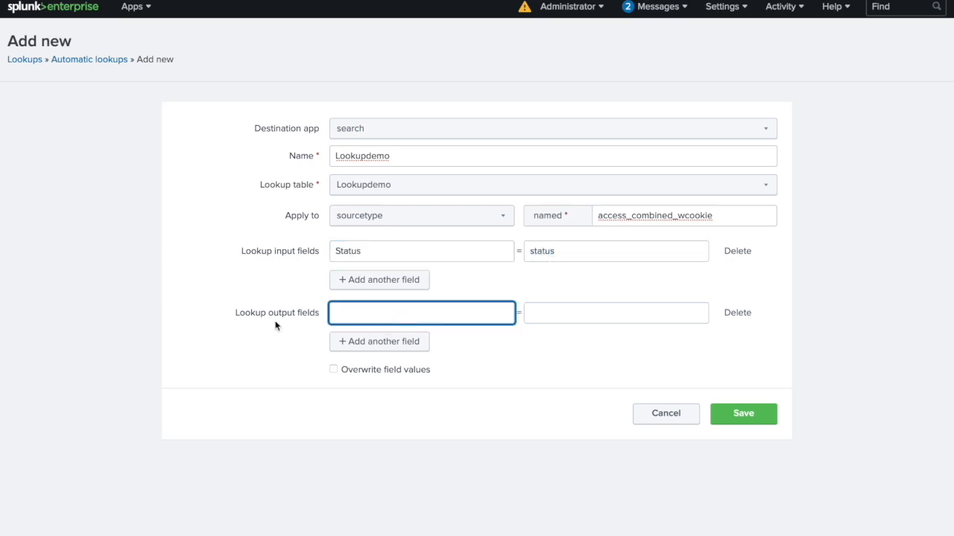
type("S")
type("tatus")
double_click(348, 314)
left_click(551, 318)
type("Status")
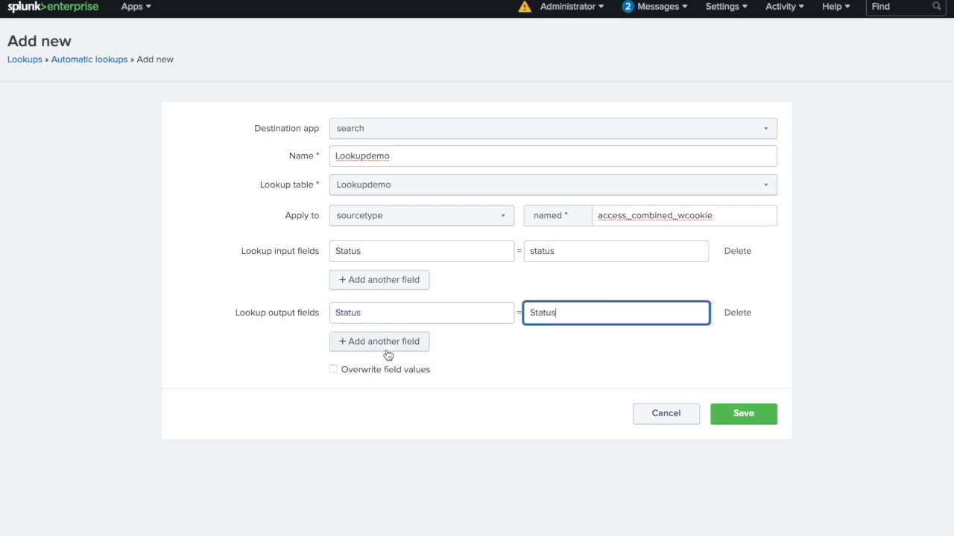
Add a second lookup output field, Description = Description, and save the automatic lookup.
left_click(383, 348)
left_click(358, 345)
type("Description")
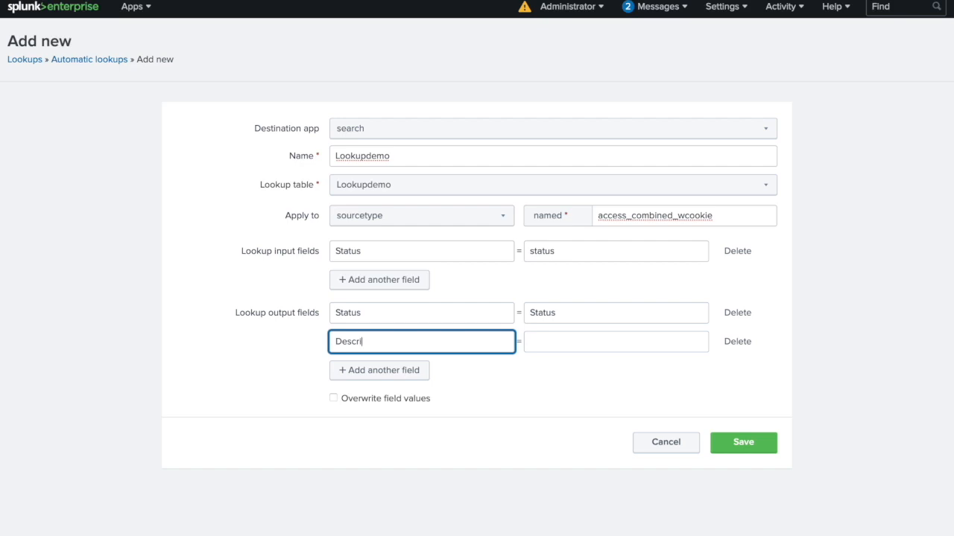
double_click(365, 342)
key("ctrl+c")
left_click(541, 339)
key("ctrl+v")
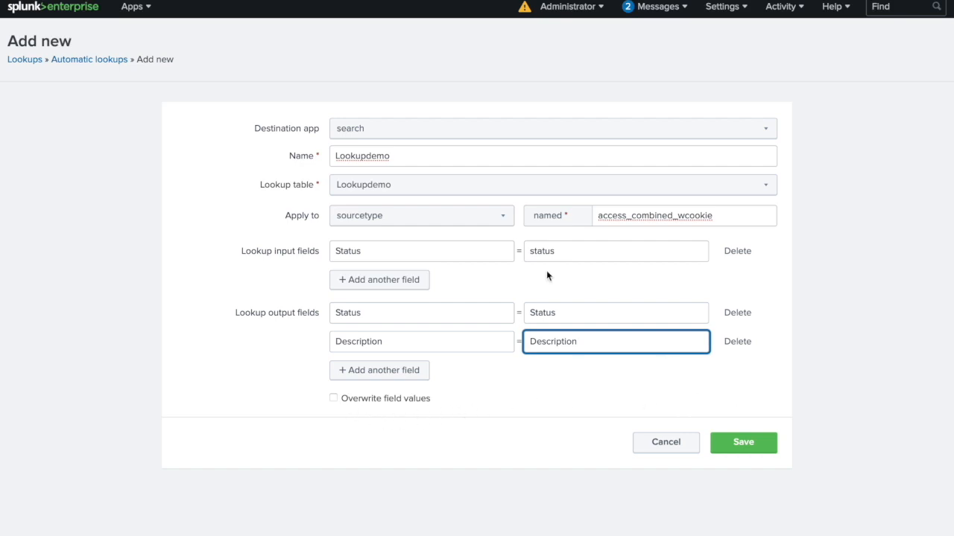
left_click(749, 446)
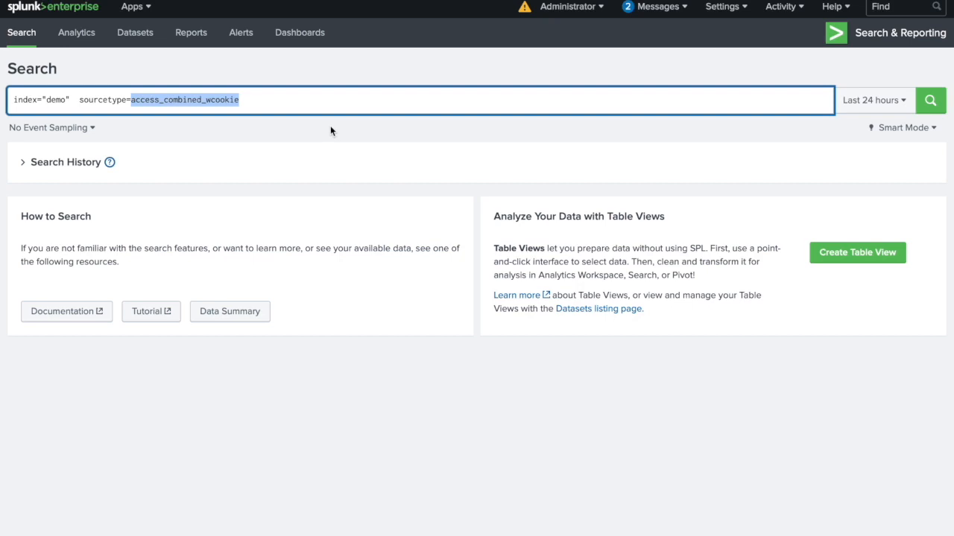
Run the base search index="demo" sourcetype=access_combined_wcookie over All time.
left_click(272, 106)
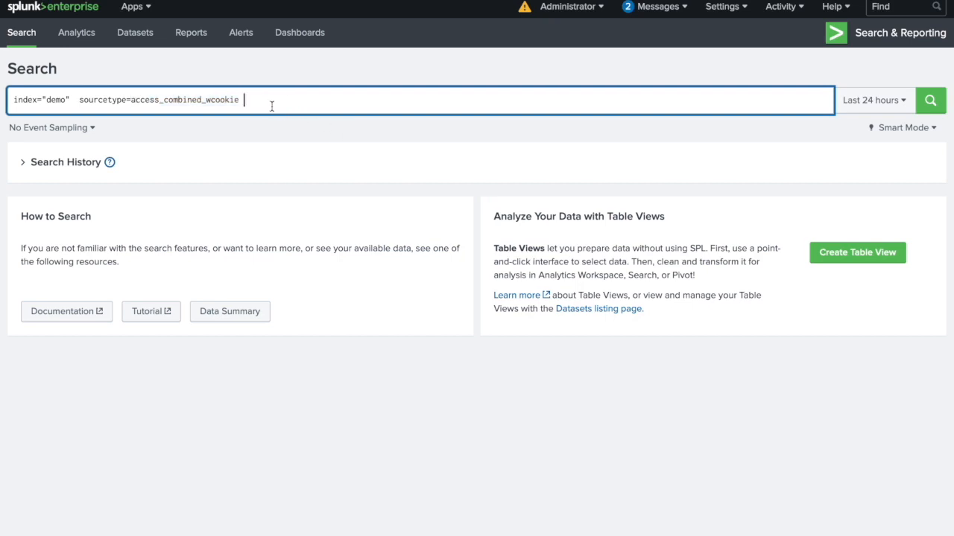
key("Return")
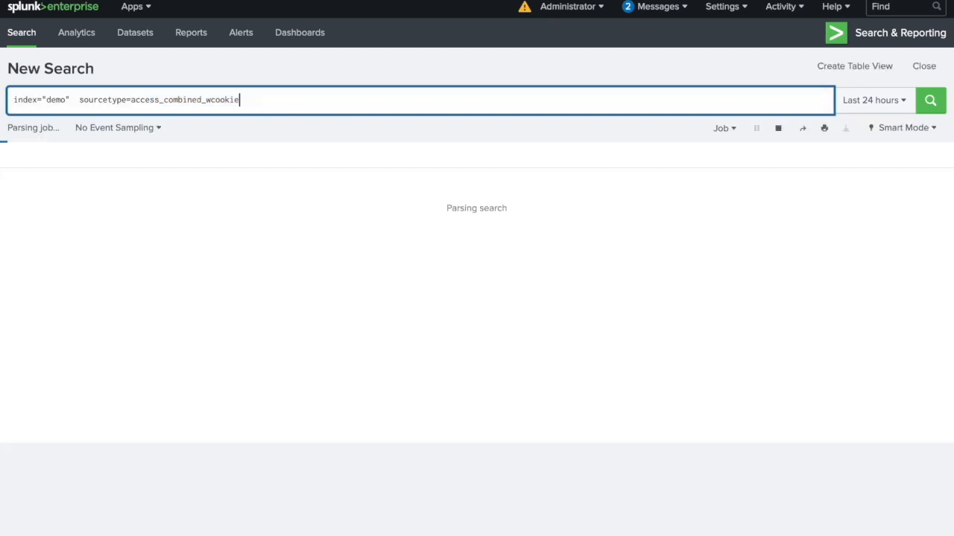
left_click(873, 98)
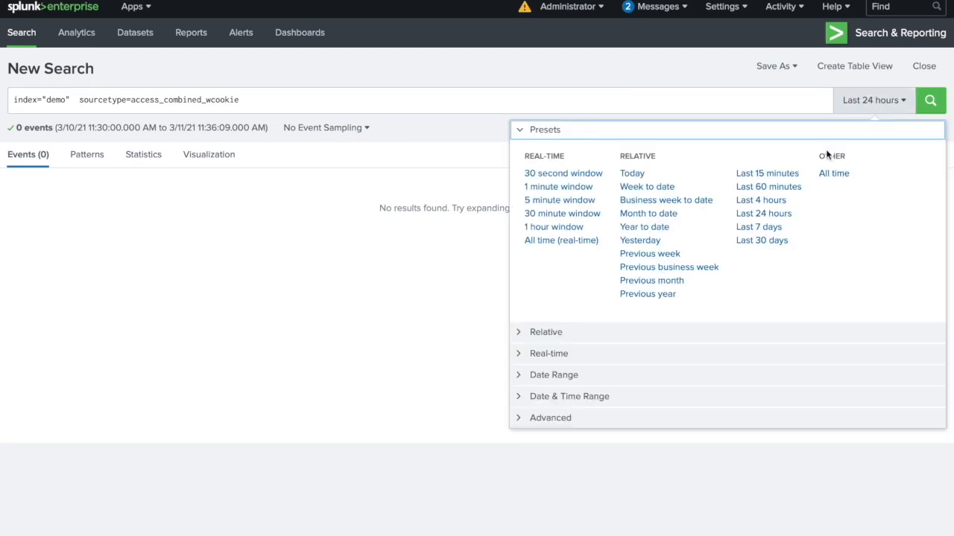
left_click(831, 174)
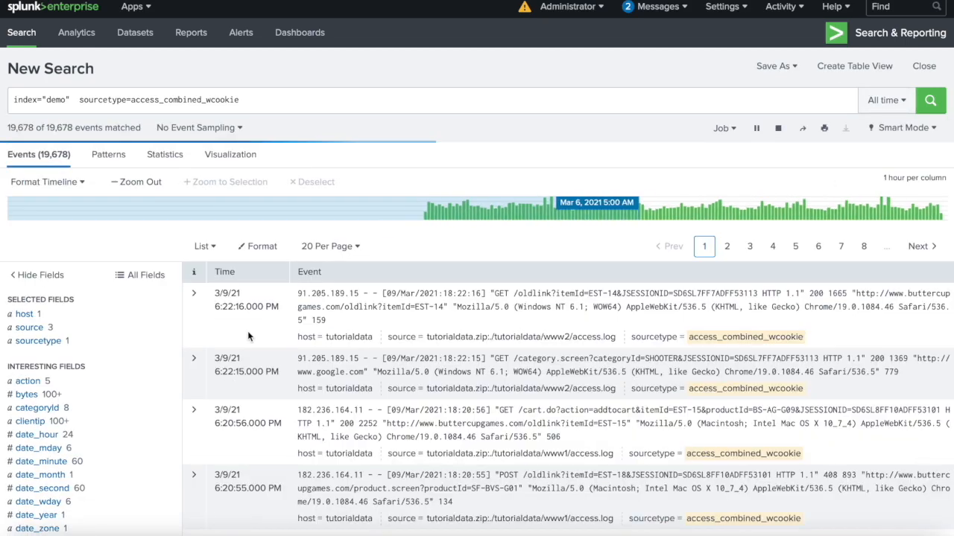
Inspect the values of the Description field among the interesting fields of the base search.
scroll(129, 466, "down", 1)
scroll(128, 467, "down", 1)
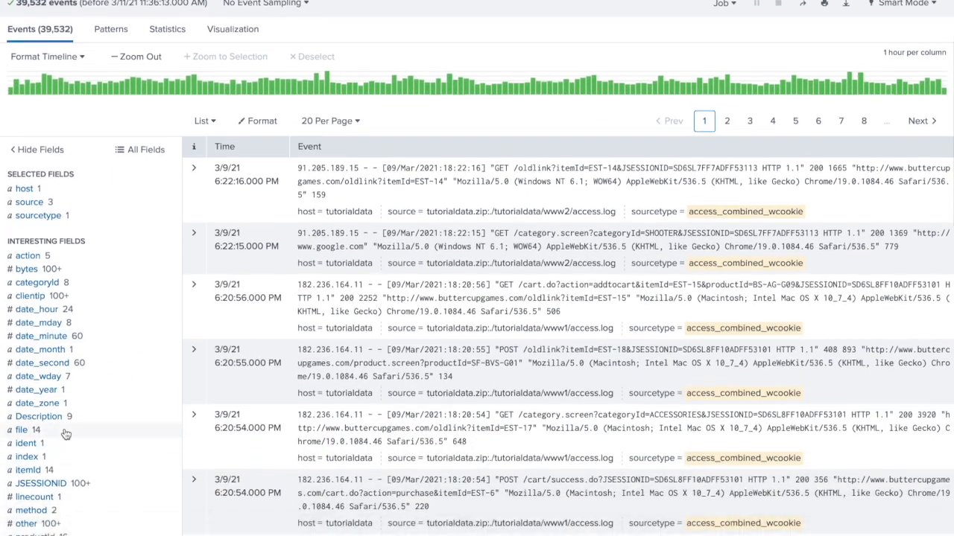
left_click(44, 416)
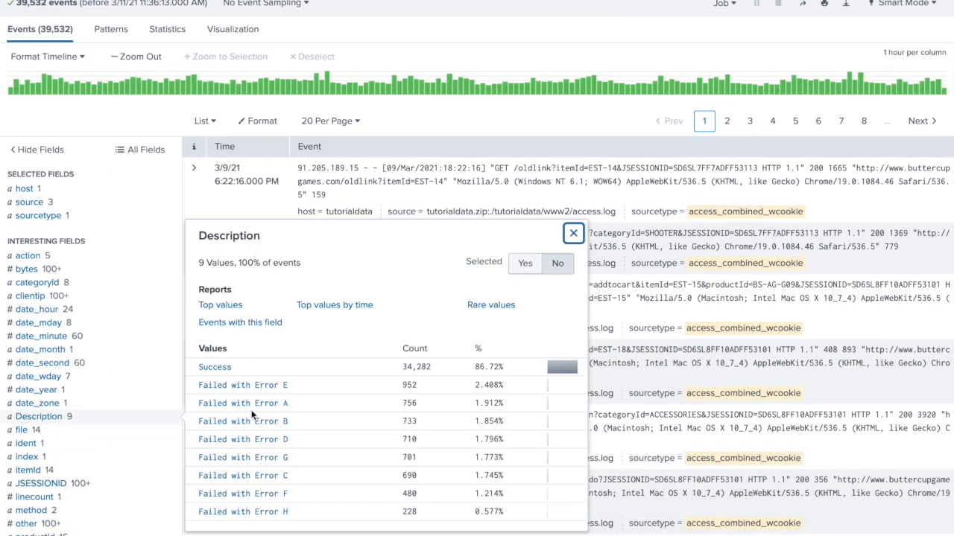
Inspect the values of the Status field among the interesting fields.
scroll(111, 456, "down", 5)
scroll(112, 455, "down", 2)
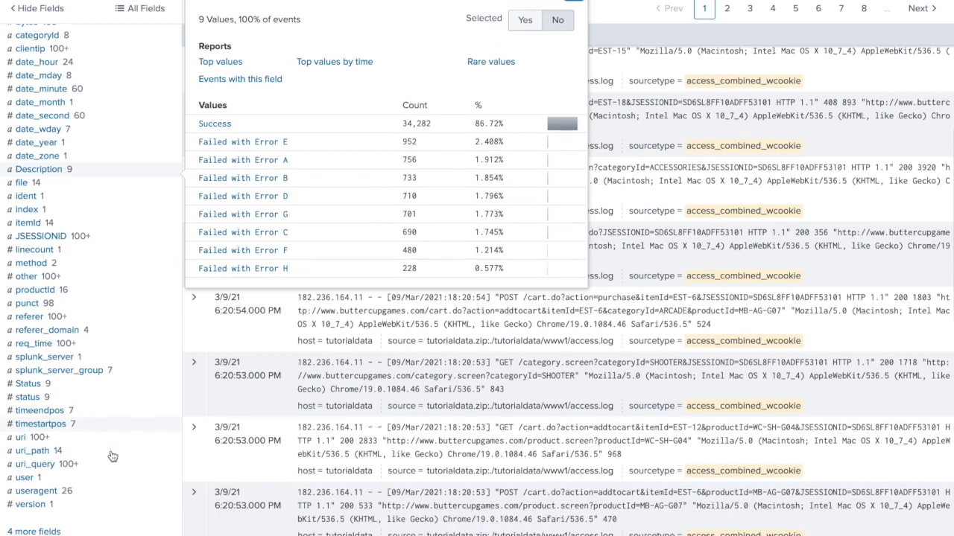
left_click(34, 350)
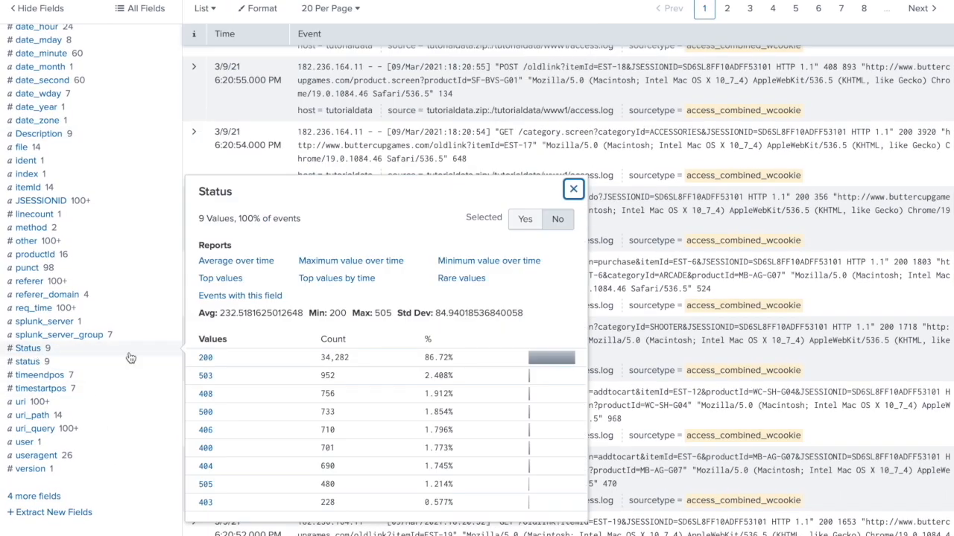
Append | stats count by Description status action to the base search and run it.
scroll(343, 313, "up", 10)
left_click(255, 102)
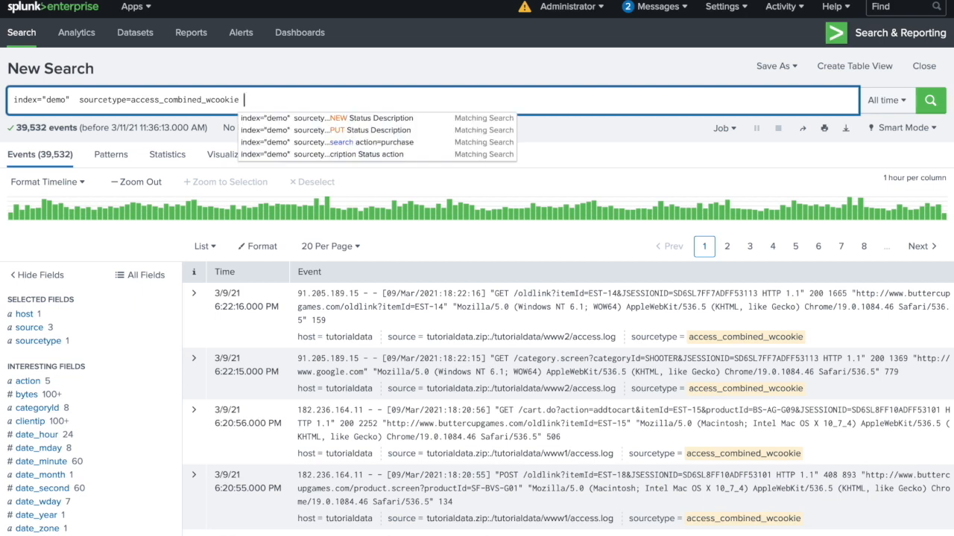
type("|")
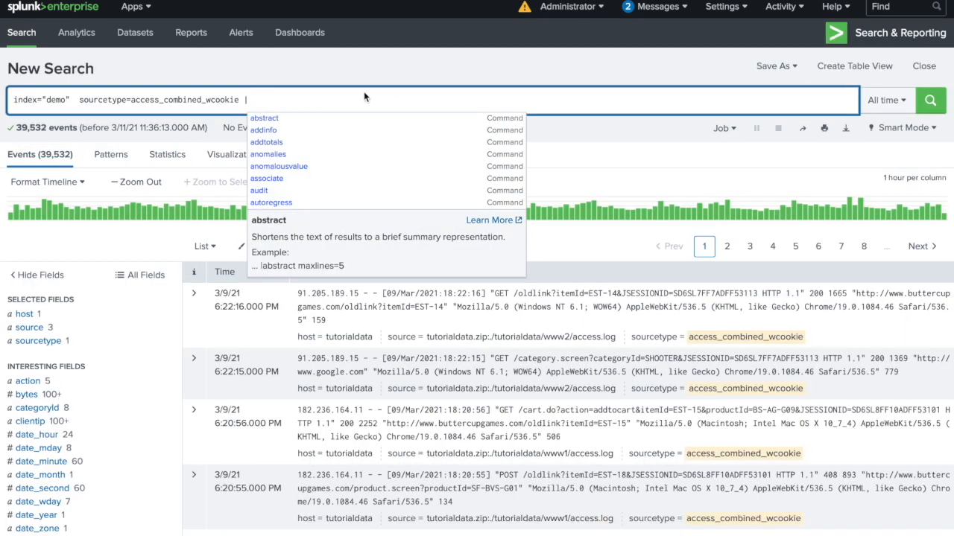
left_click(341, 94)
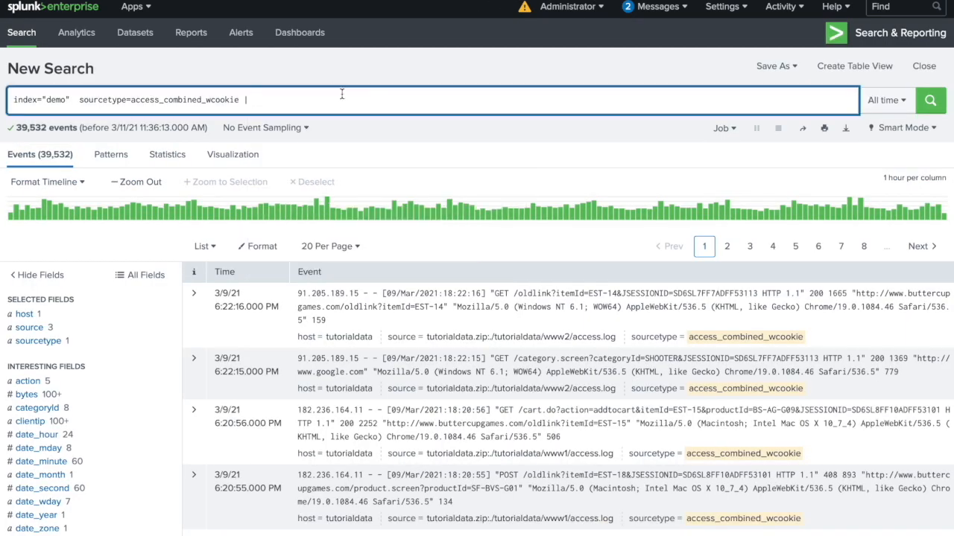
type("stats")
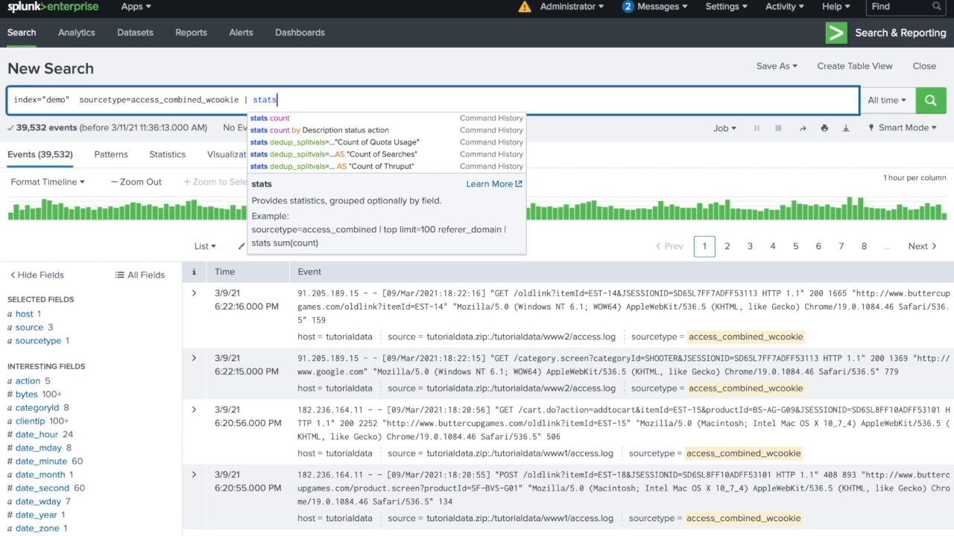
key("Down")
key("Down")
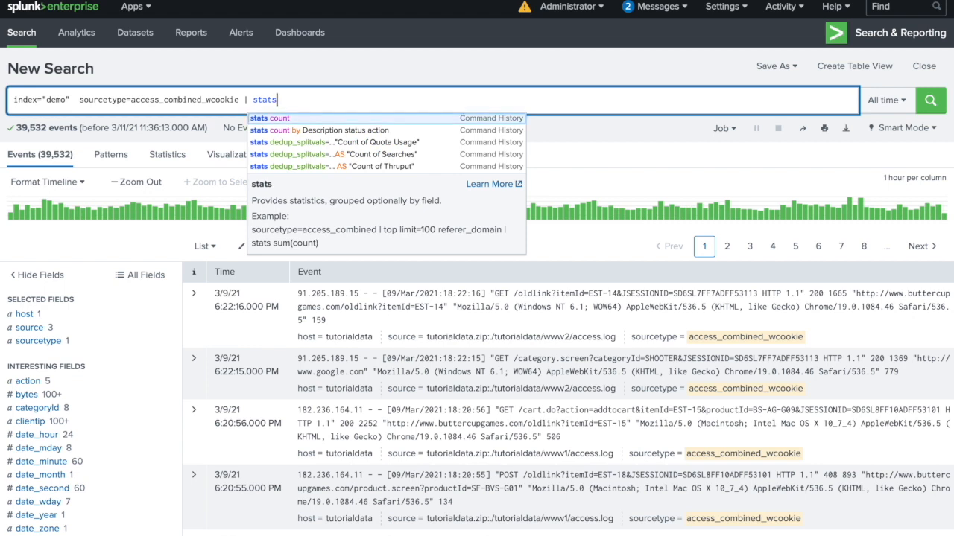
key("Return")
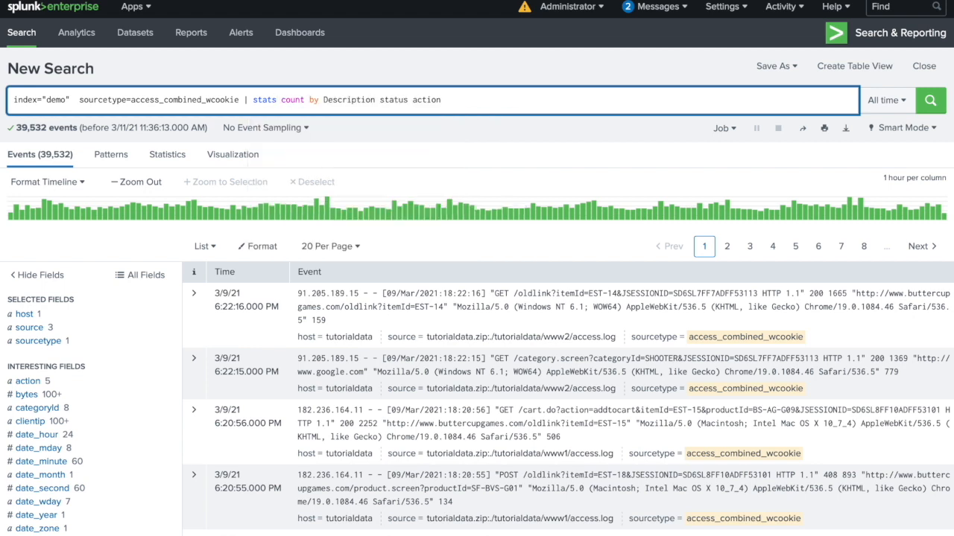
key("Return")
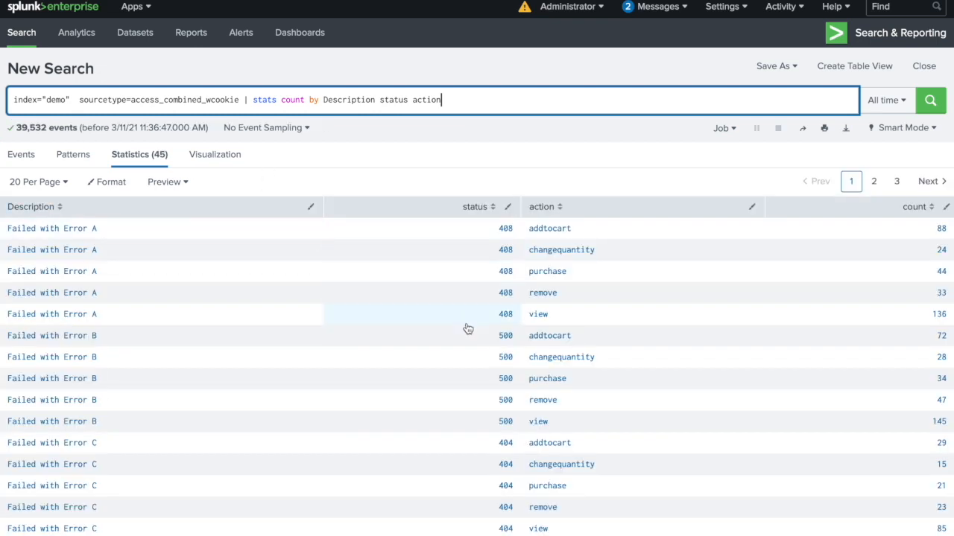
Sort the statistics table by action in ascending order and show the second page of results.
left_click(562, 209)
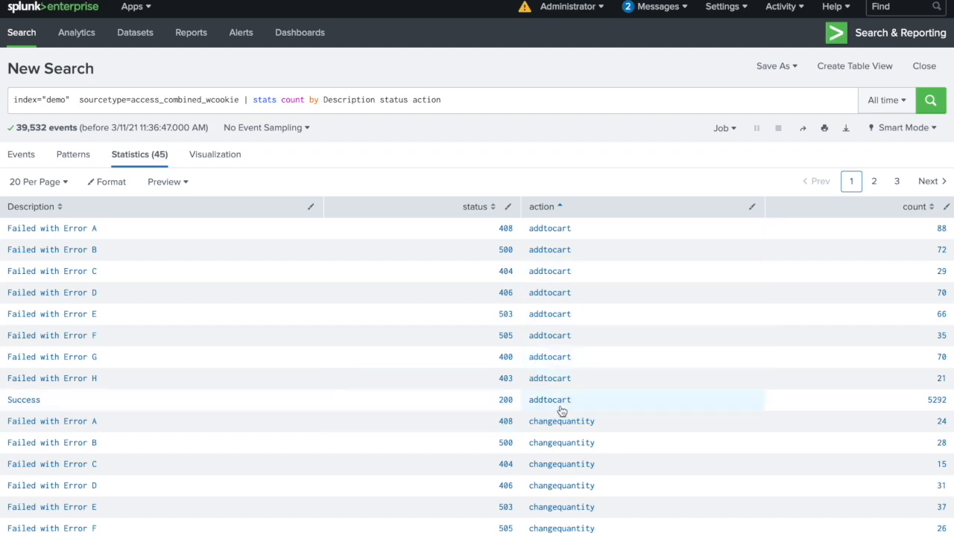
scroll(560, 412, "down", 3)
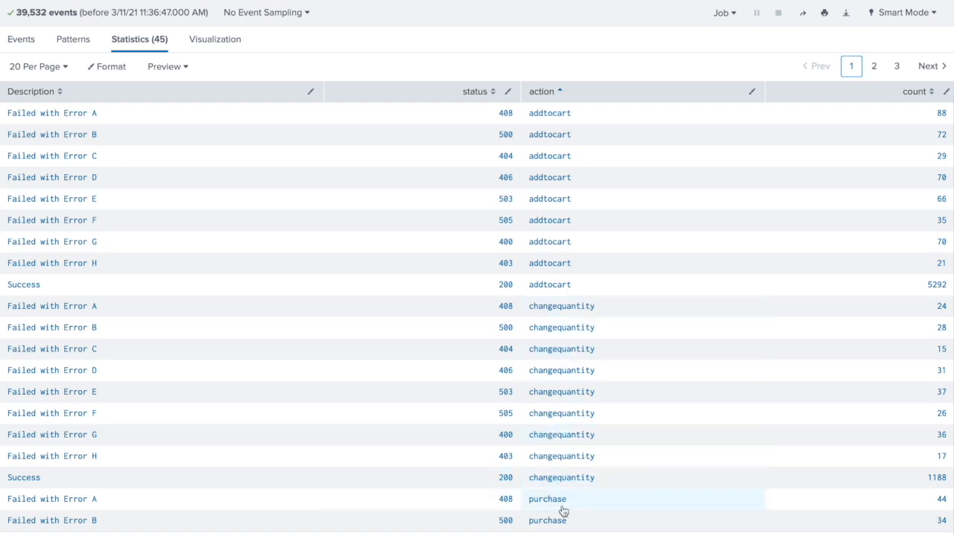
left_click(874, 67)
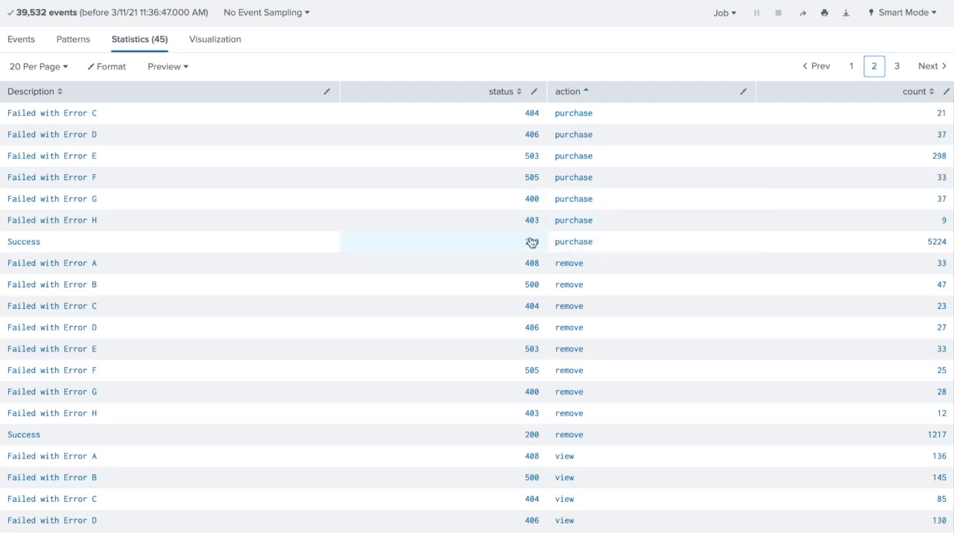
Highlight the descriptions Failed with Error A in a view row, then Error H and Error G in the remove rows.
left_click_drag(98, 459, 9, 458)
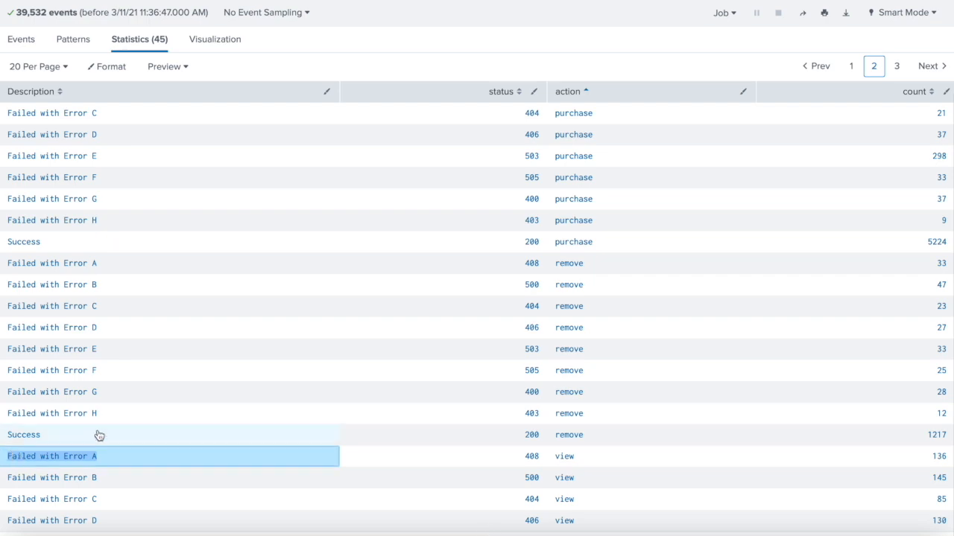
left_click_drag(98, 415, 7, 409)
left_click_drag(97, 393, 6, 391)
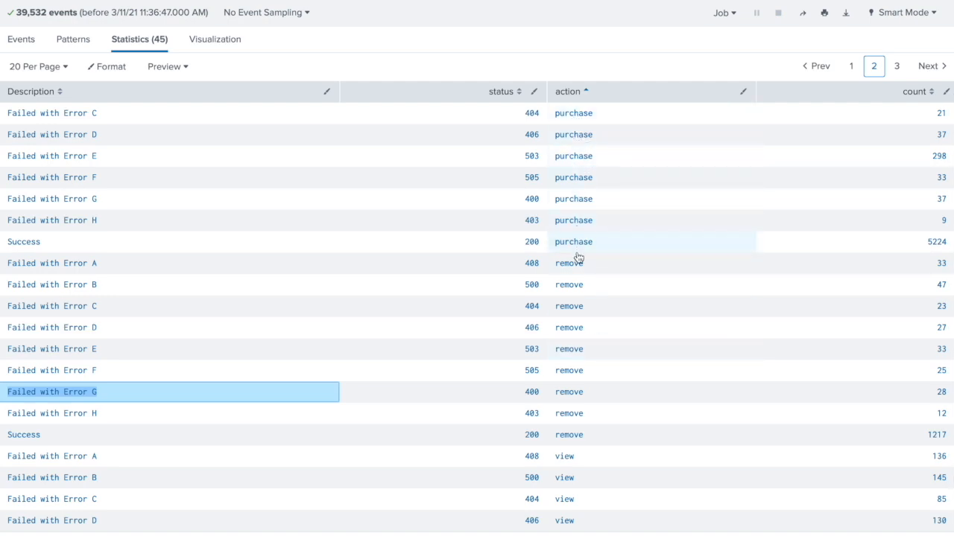
scroll(589, 215, "up", 3)
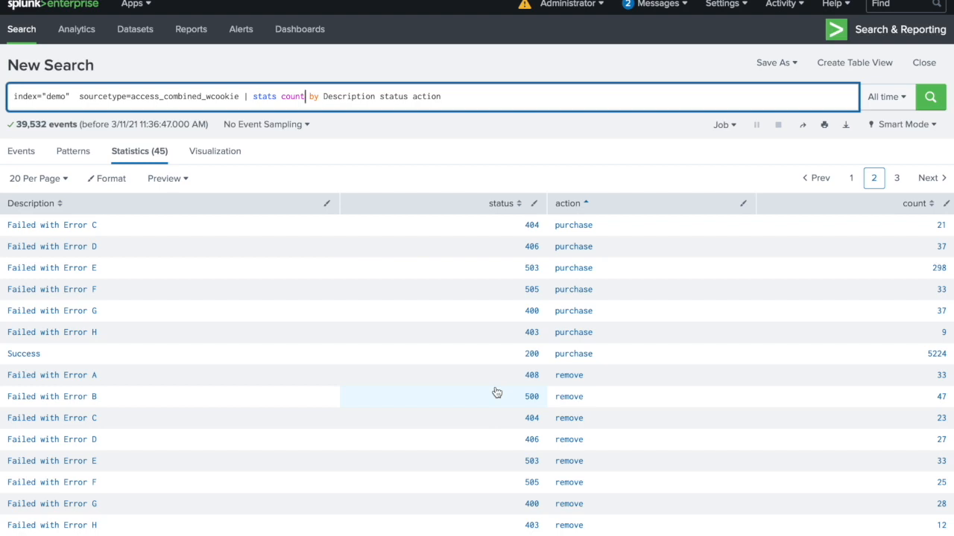
left_click(466, 98)
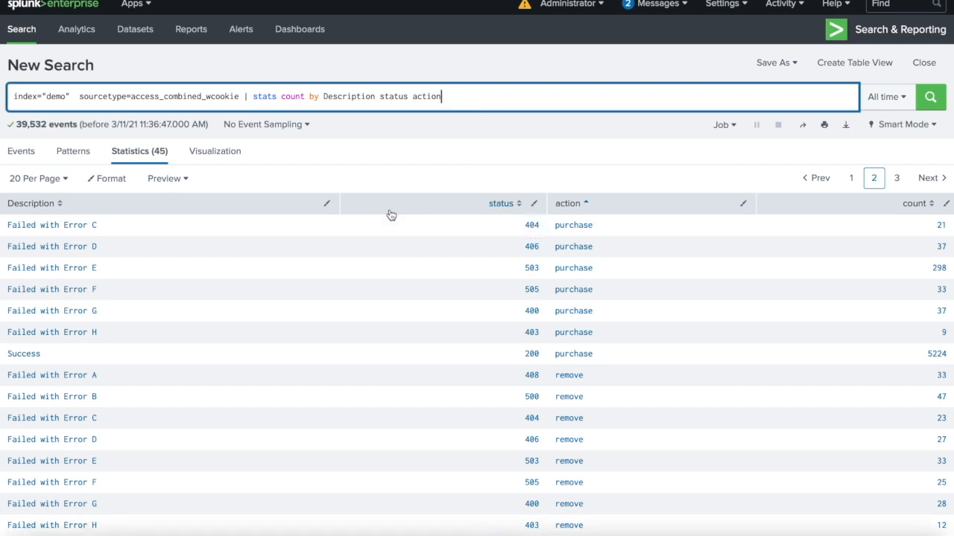
left_click(391, 173)
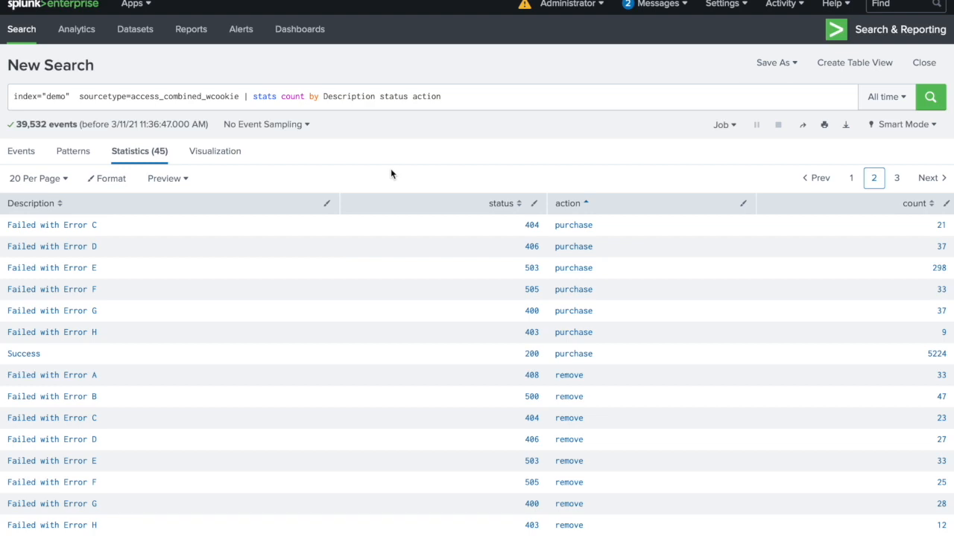
left_click(477, 98)
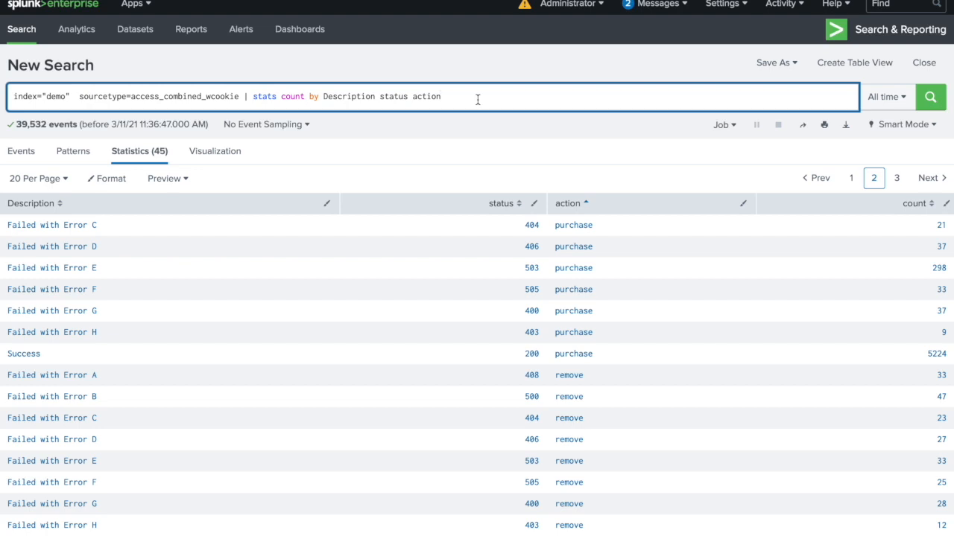